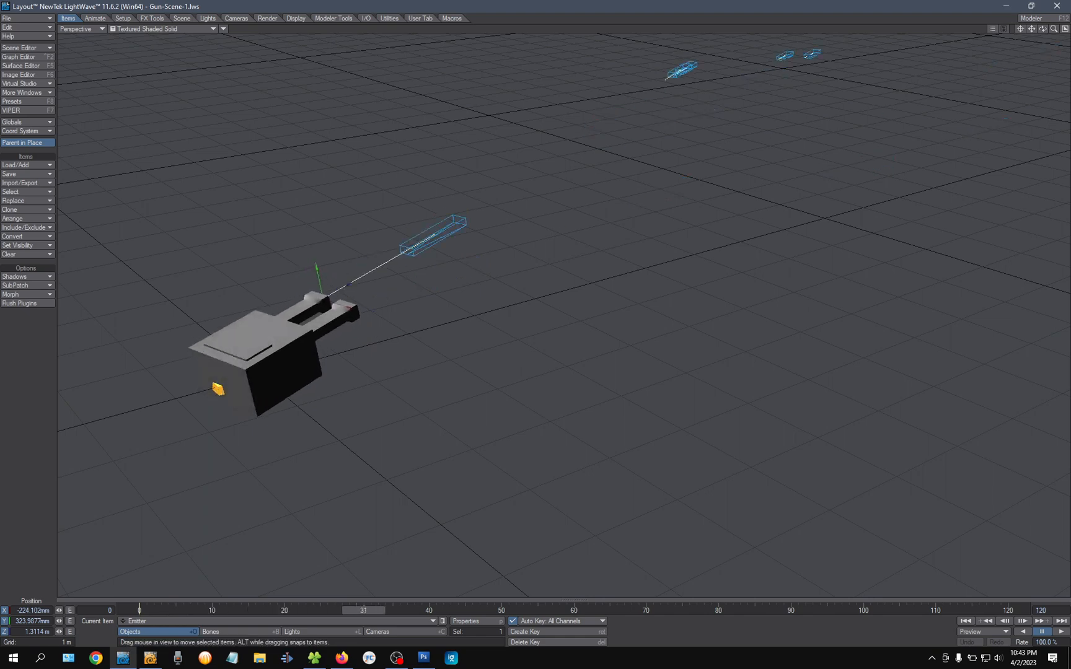
Step: Return to frame 0, bring up the floating object list and select the Aim object
key(shift+Left)
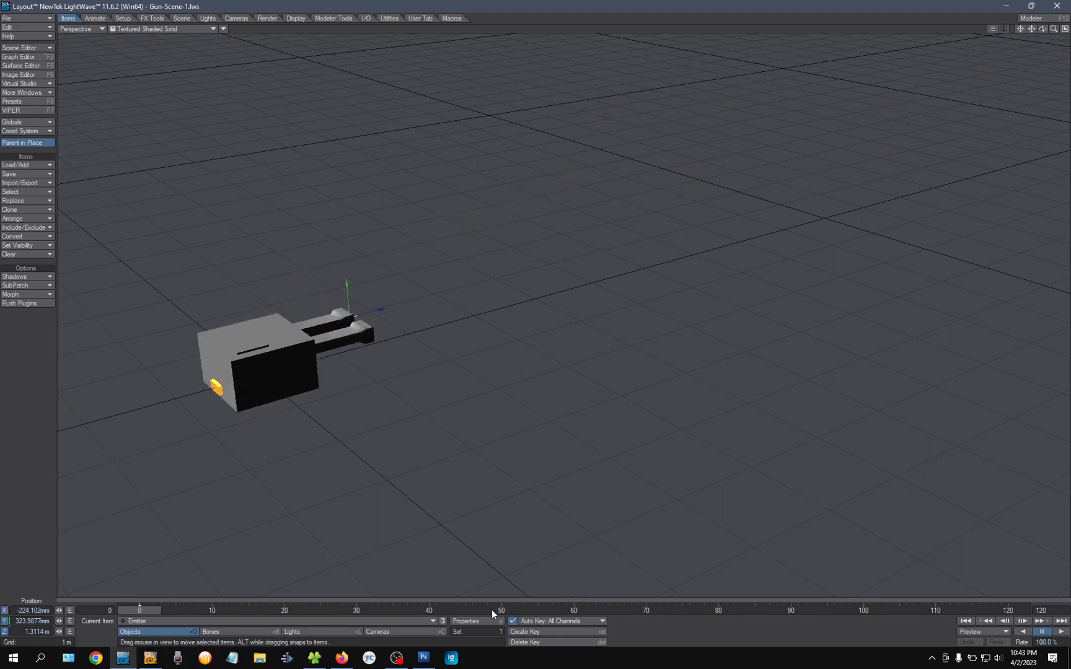
click(443, 620)
drag(521, 242, 754, 204)
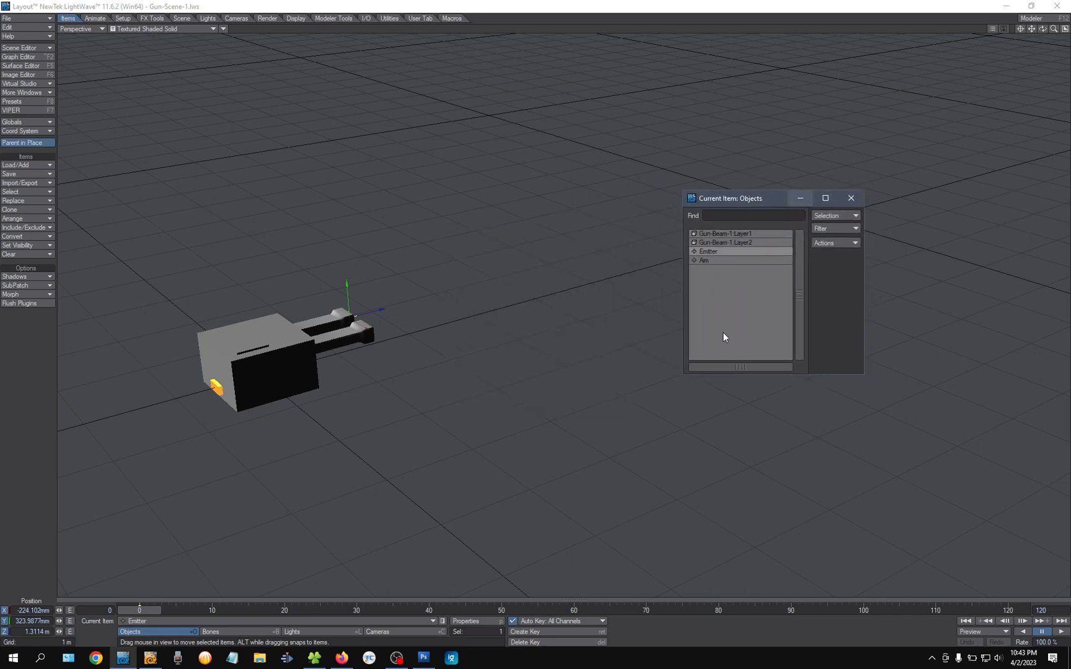
click(716, 261)
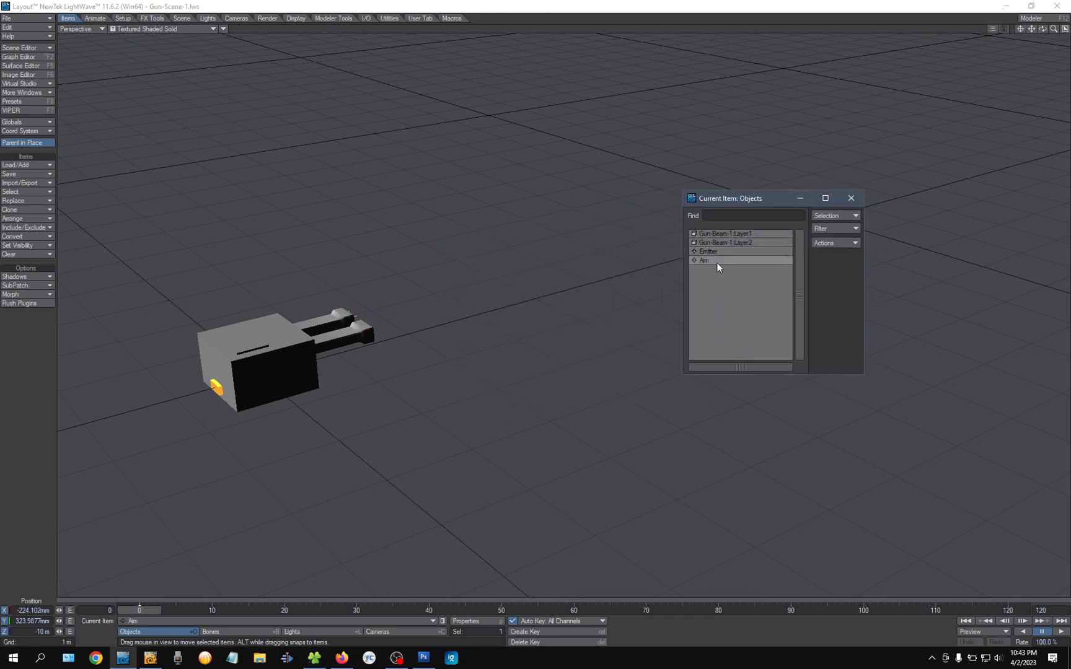
ctrl+alt+drag(614, 291, 570, 291)
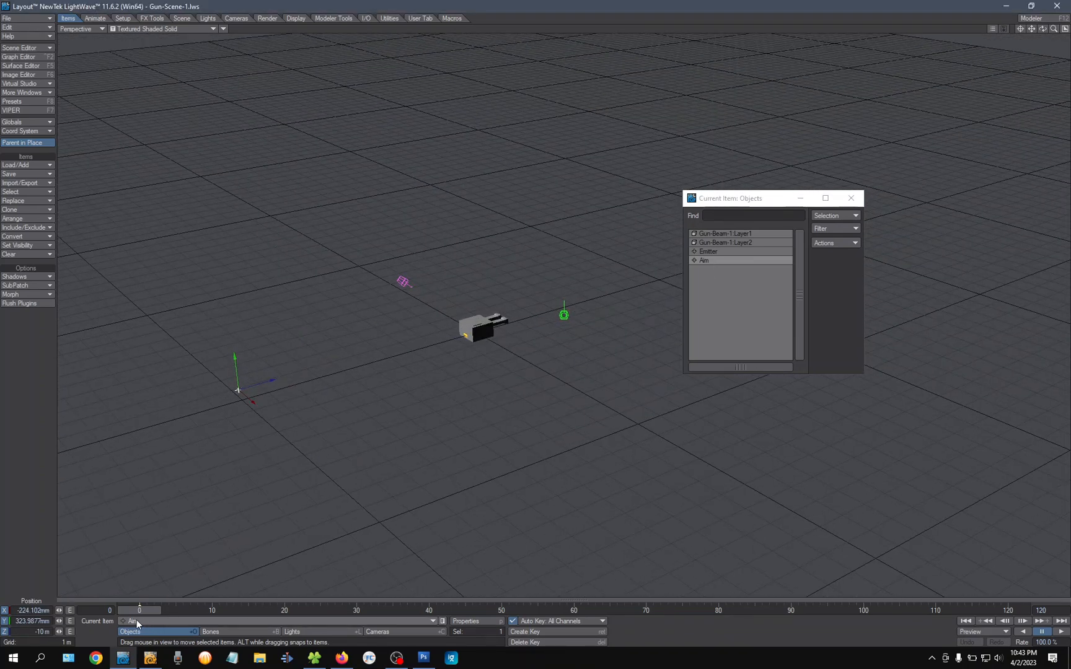
Step: Scrub the timeline to preview the gun's shots with Aim at its current position
drag(140, 611, 798, 610)
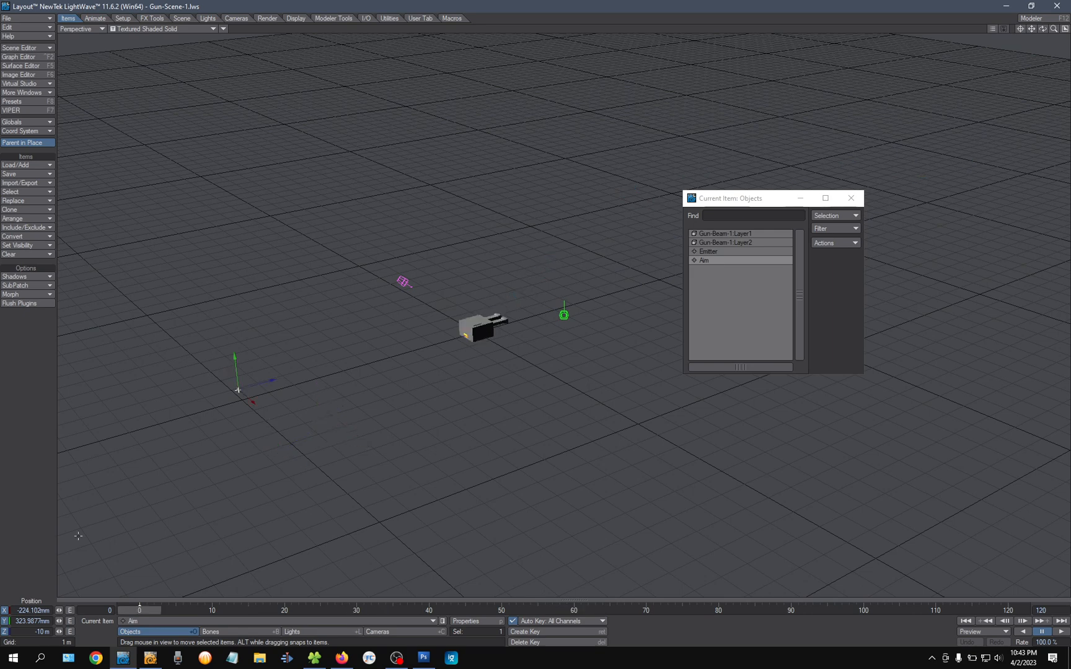
drag(729, 203, 549, 368)
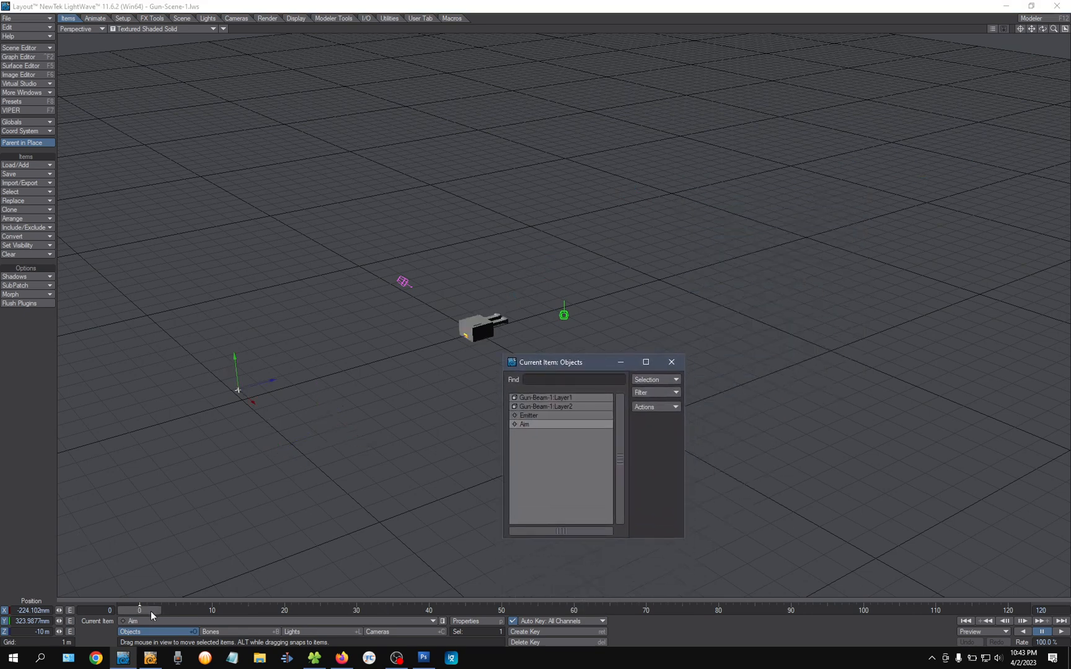
mouse_move(151, 612)
mouse_down()
mouse_move(512, 611)
mouse_move(151, 611)
mouse_up()
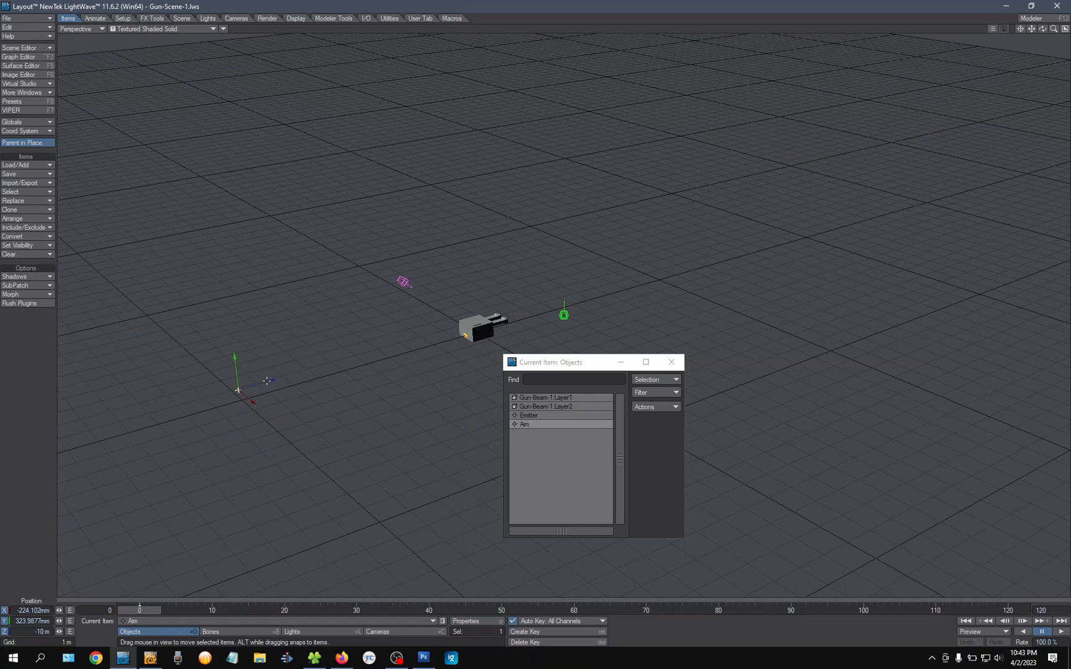
Step: Move Aim along Z to about 7.37 m, in front of the gun, and inspect the shots from several angles
drag(266, 381, 778, 213)
drag(570, 296, 638, 277)
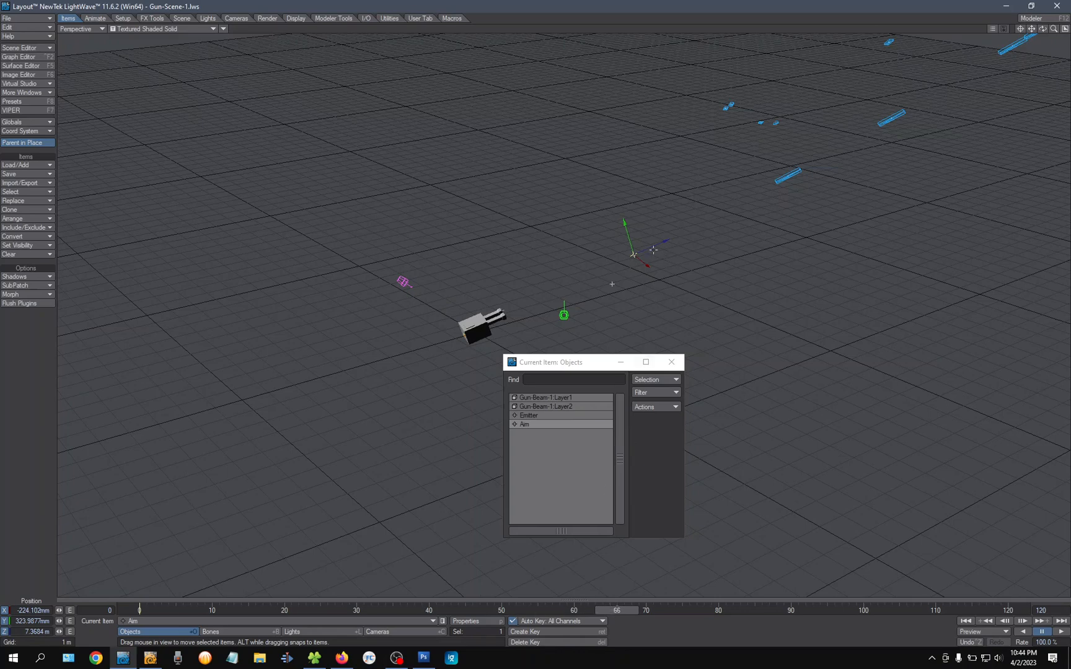
alt+drag(599, 288, 633, 277)
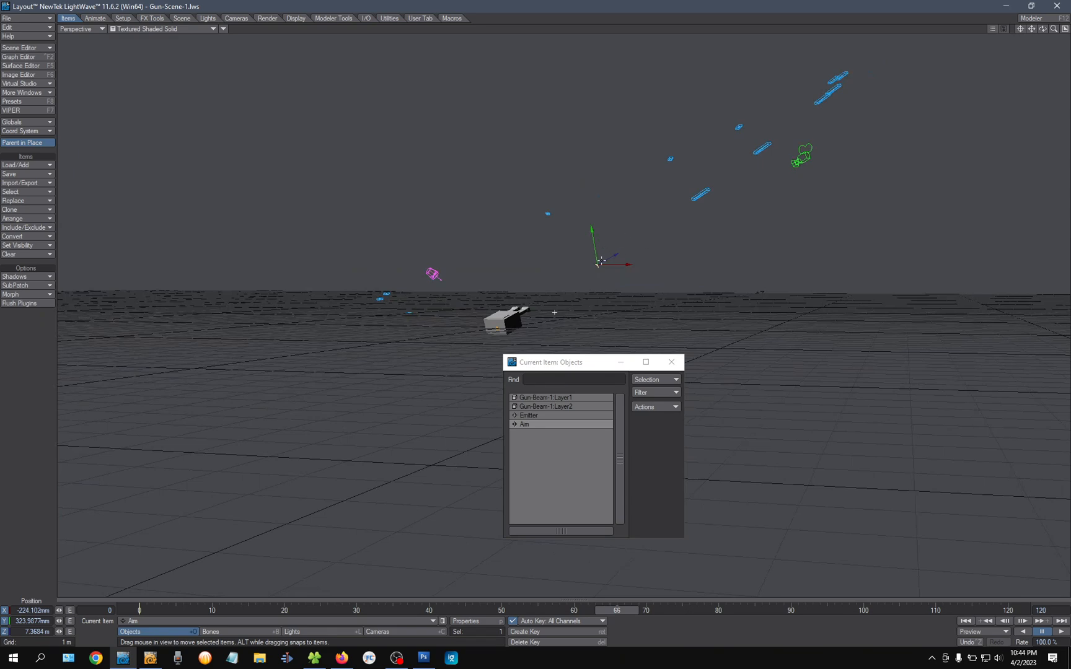
alt+drag(675, 256, 635, 260)
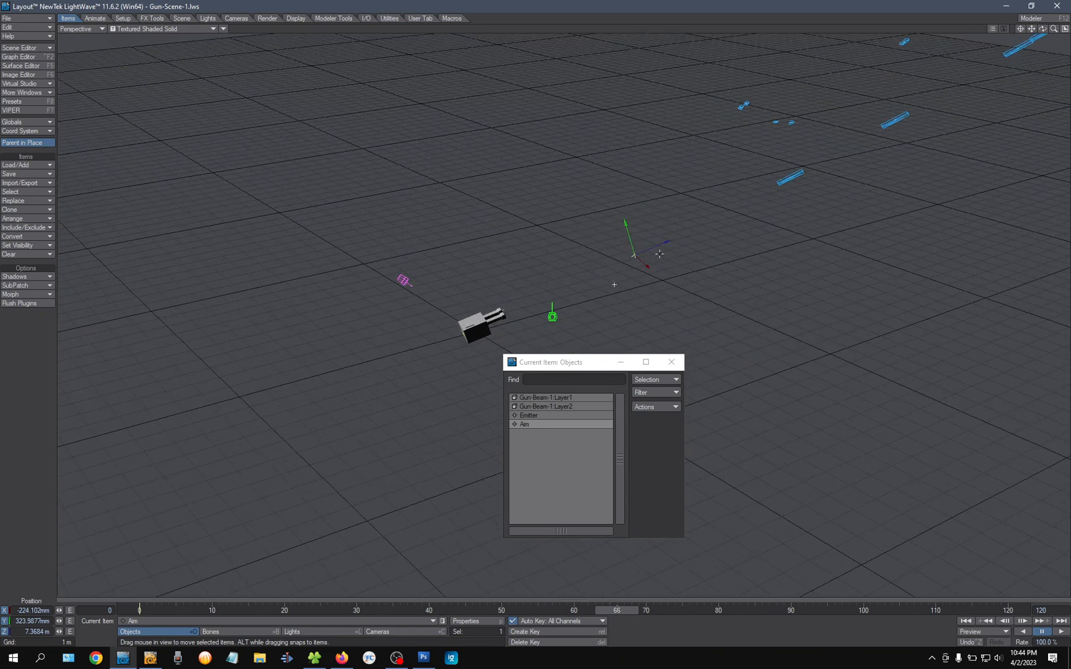
Step: At frame 0, move Aim along Z to about -4.15 m behind the gun and preview the shots
click(137, 607)
drag(639, 277, 381, 347)
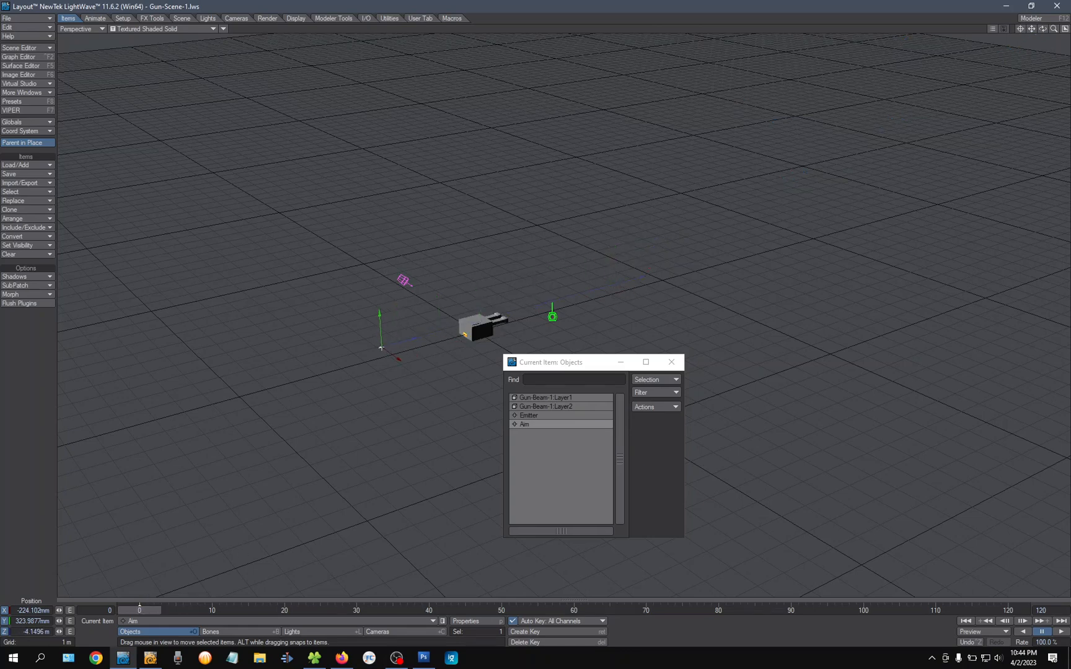
alt+drag(435, 370, 480, 370)
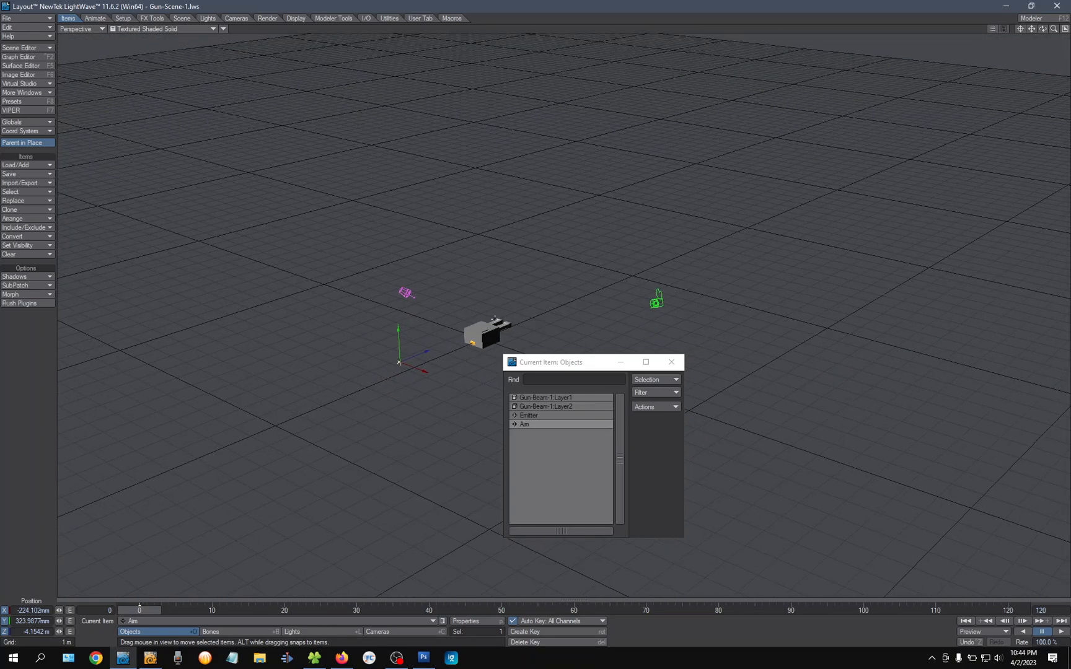
scroll(481, 370, up, 4)
scroll(391, 380, down, 1)
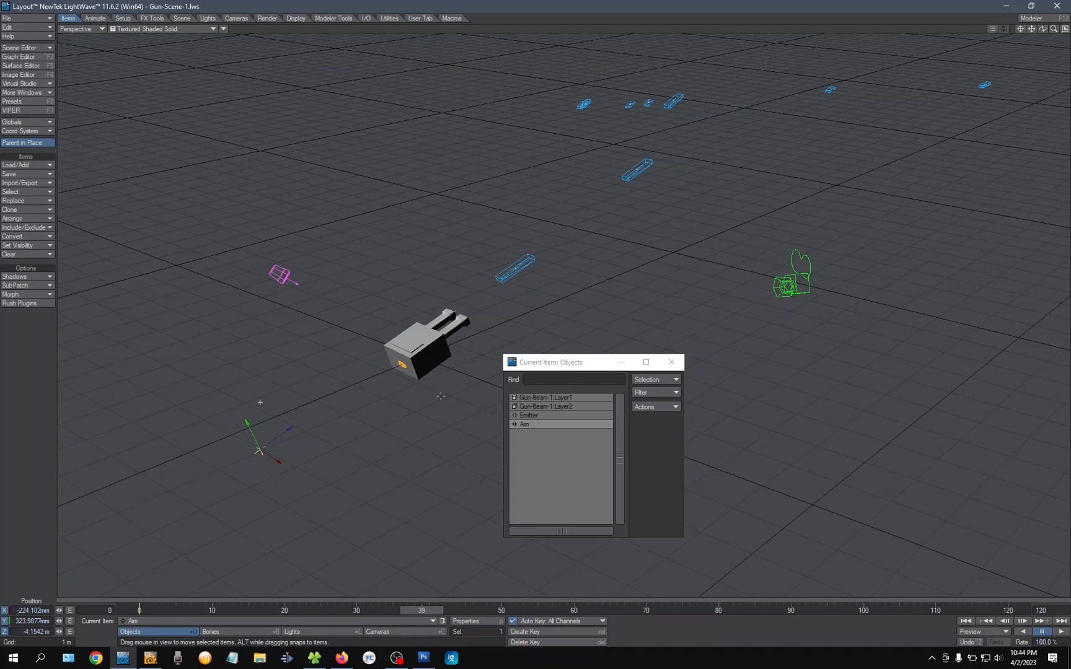
drag(177, 612, 139, 611)
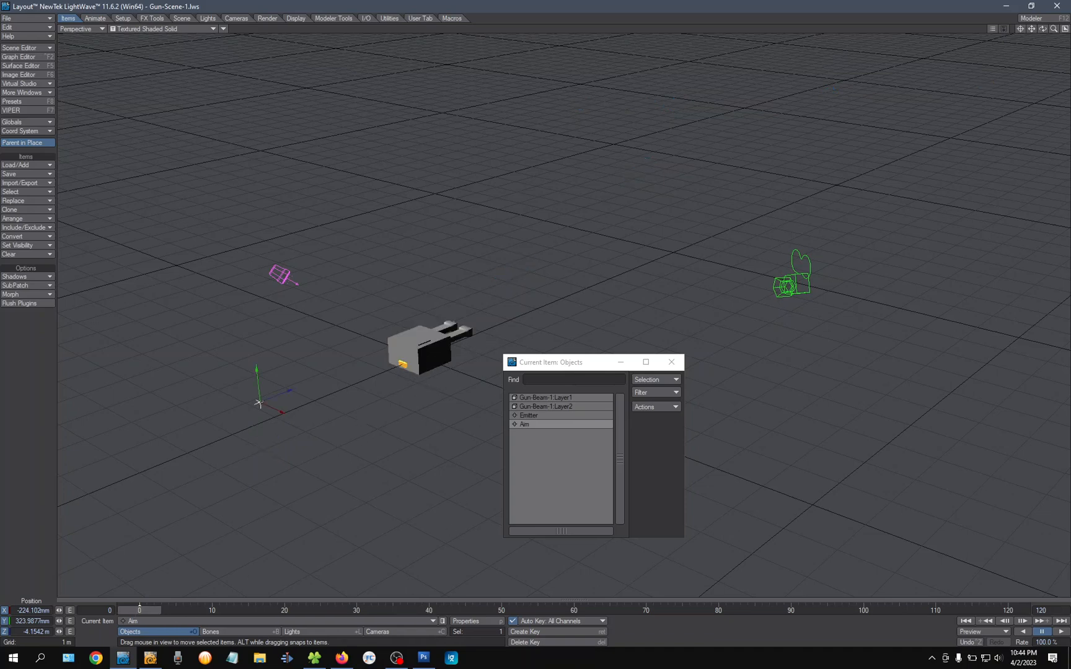
Step: Try rotating Gun-Beam-1:Layer2 at frame 0 and undo the rotation
click(170, 617)
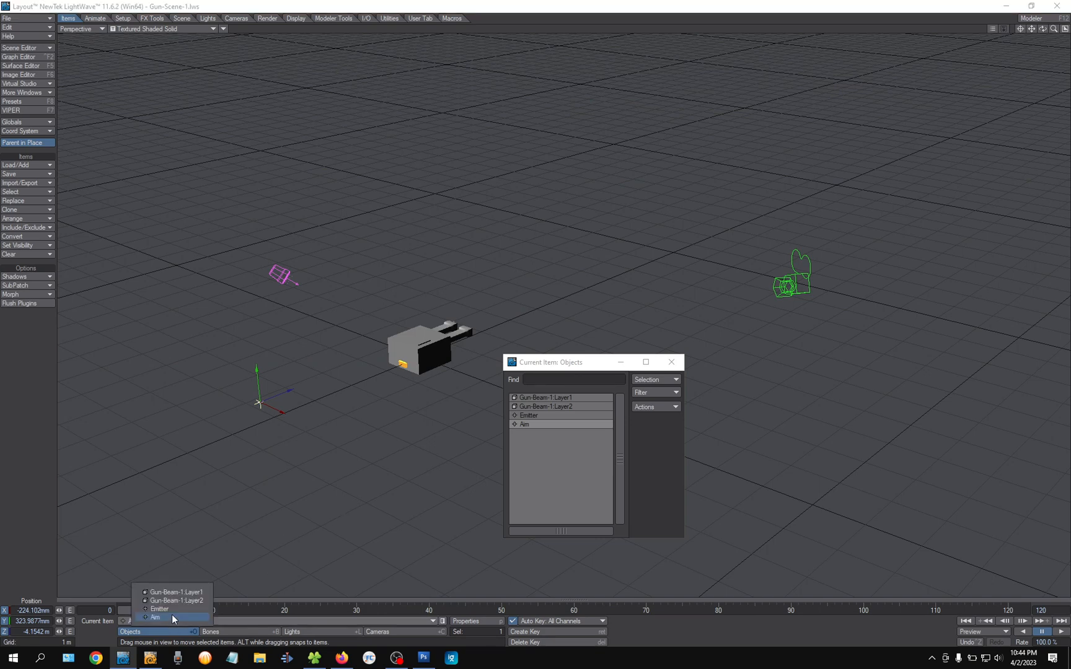
click(178, 599)
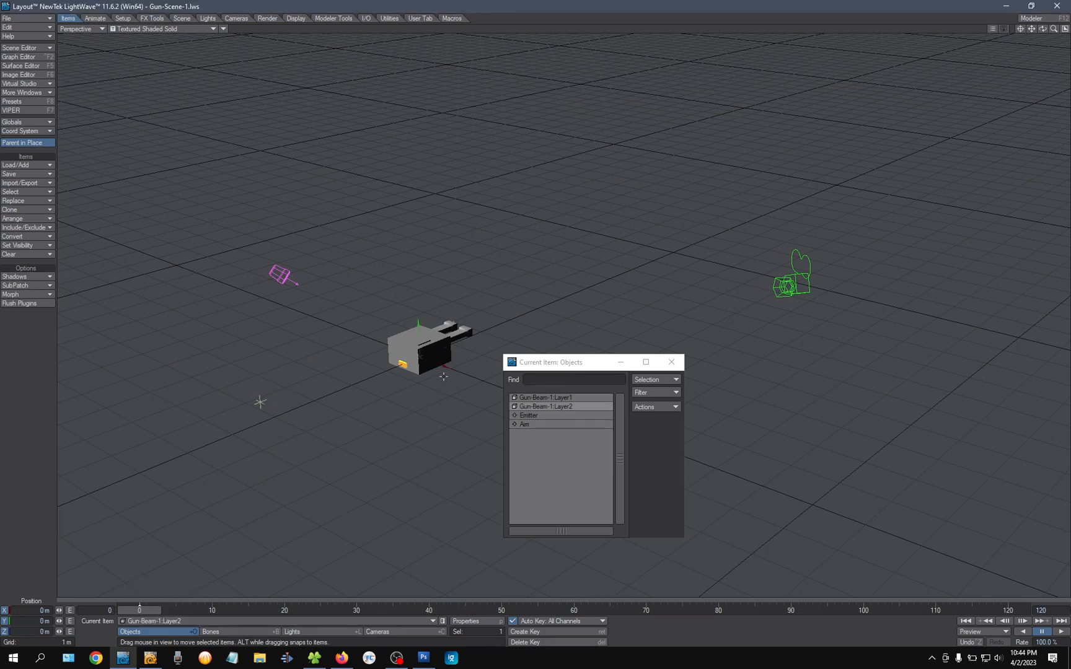
key(y)
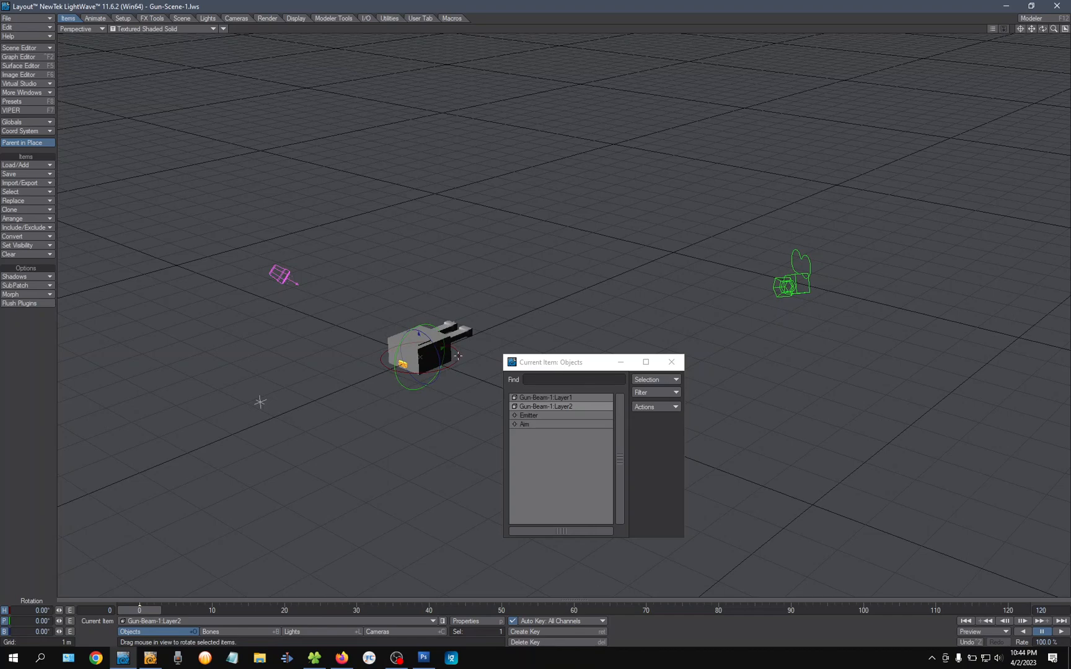
drag(459, 355, 882, 354)
key(ctrl+z)
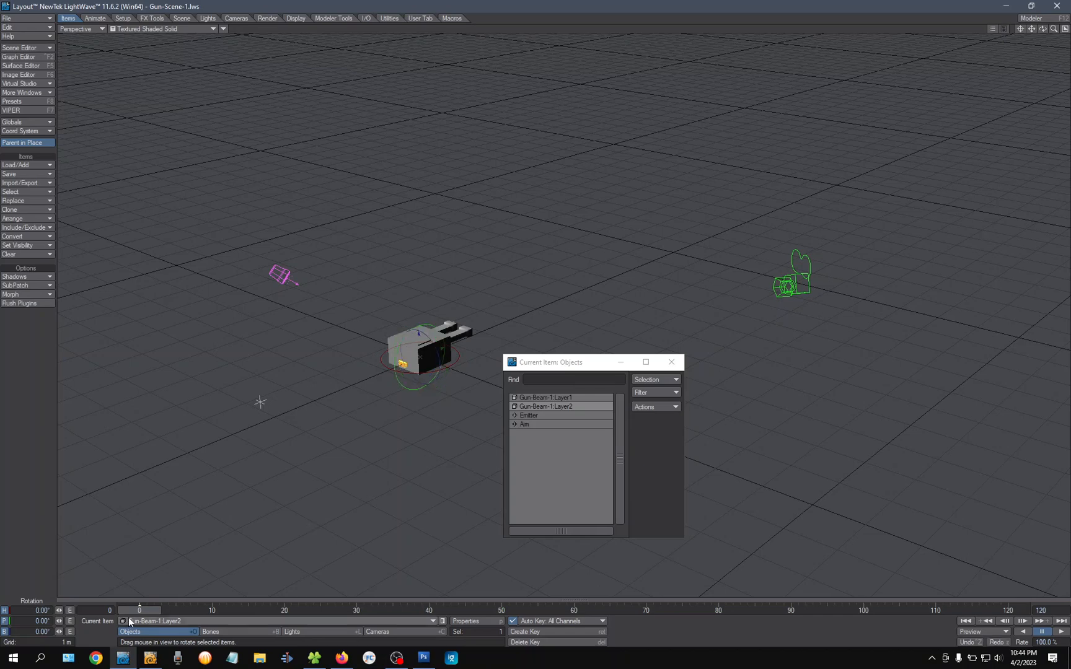
drag(140, 611, 183, 611)
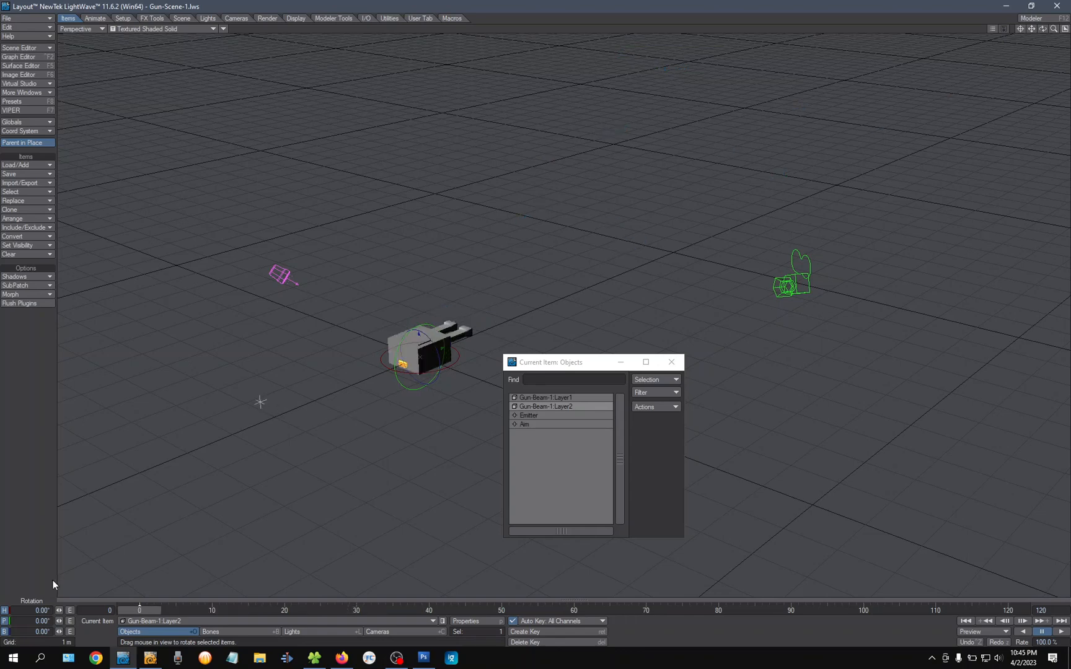
Step: Open the Object Properties and compare the geometry settings of Emitter and Aim
drag(557, 365, 602, 234)
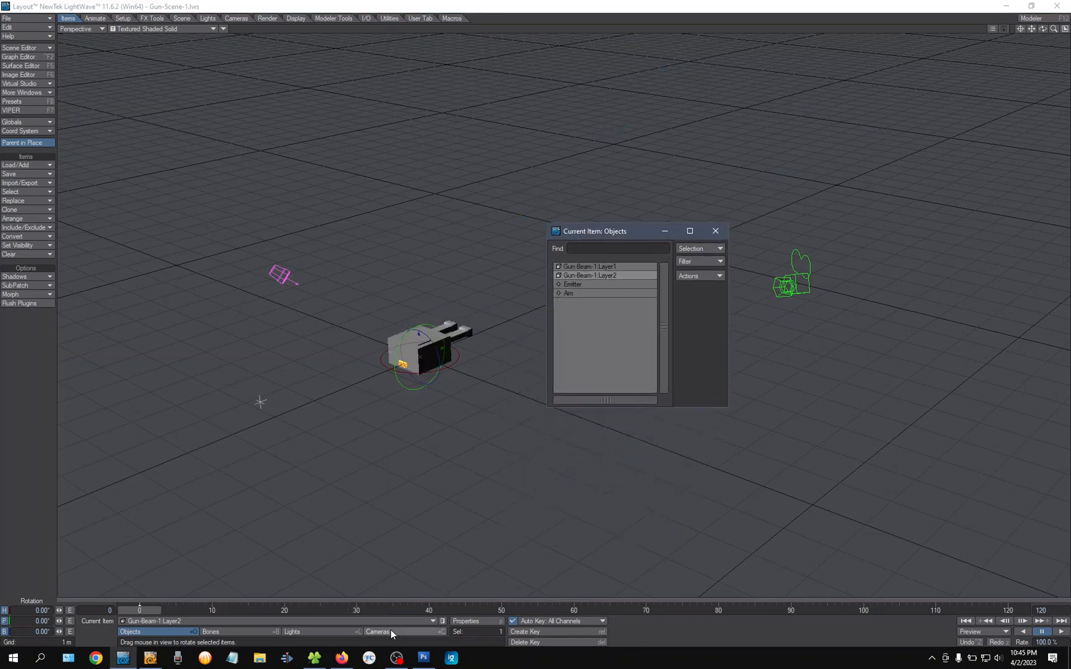
click(201, 621)
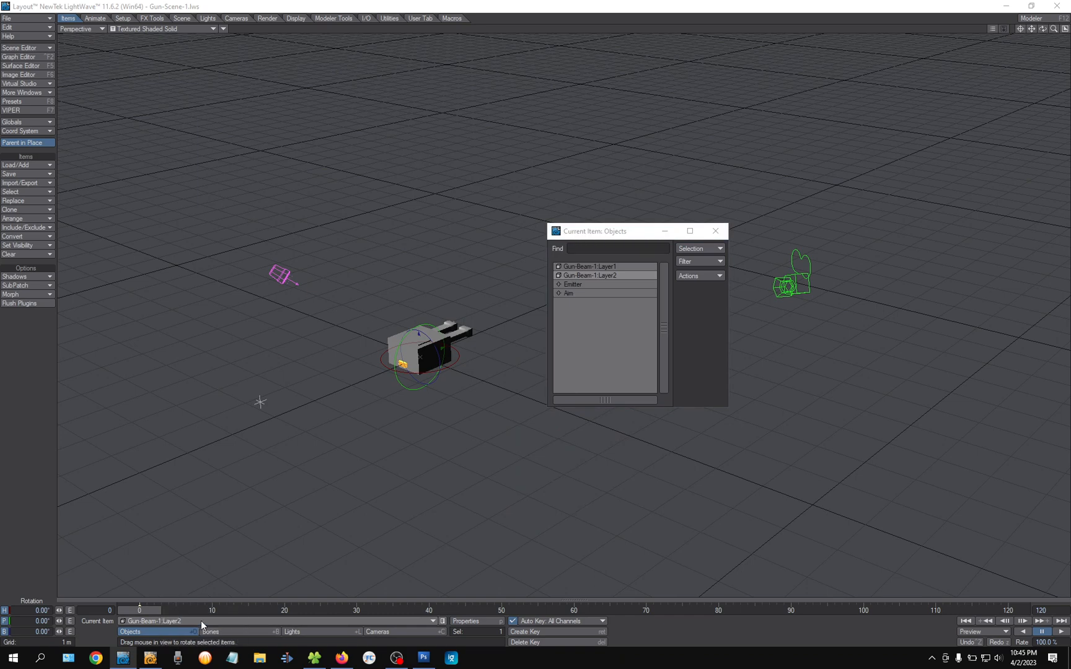
click(581, 285)
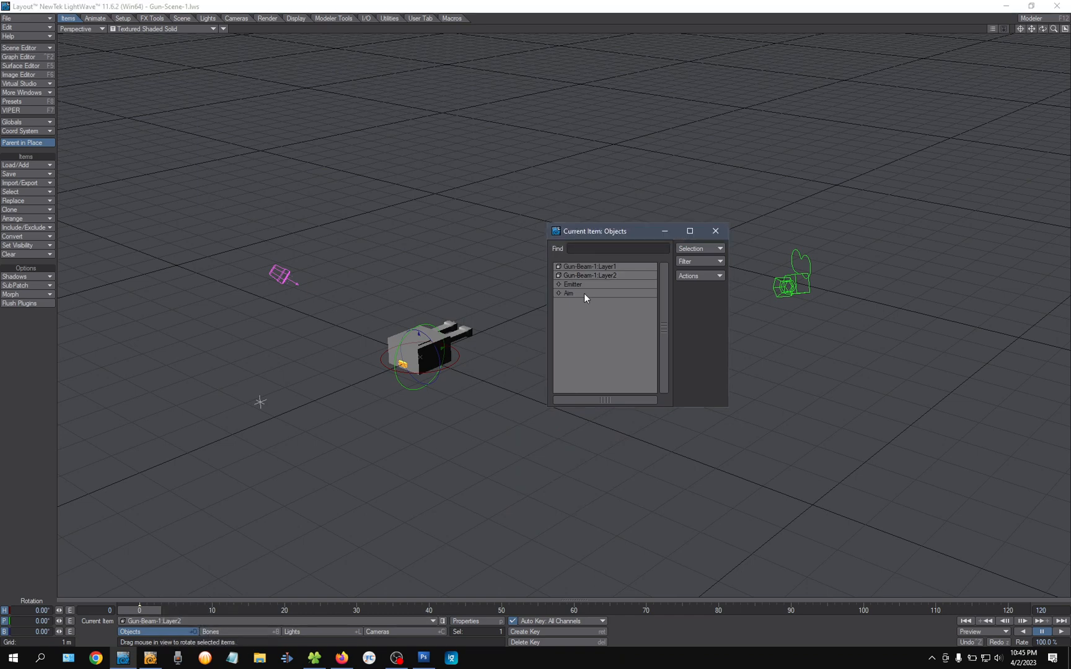
click(486, 623)
drag(670, 98, 824, 63)
click(894, 94)
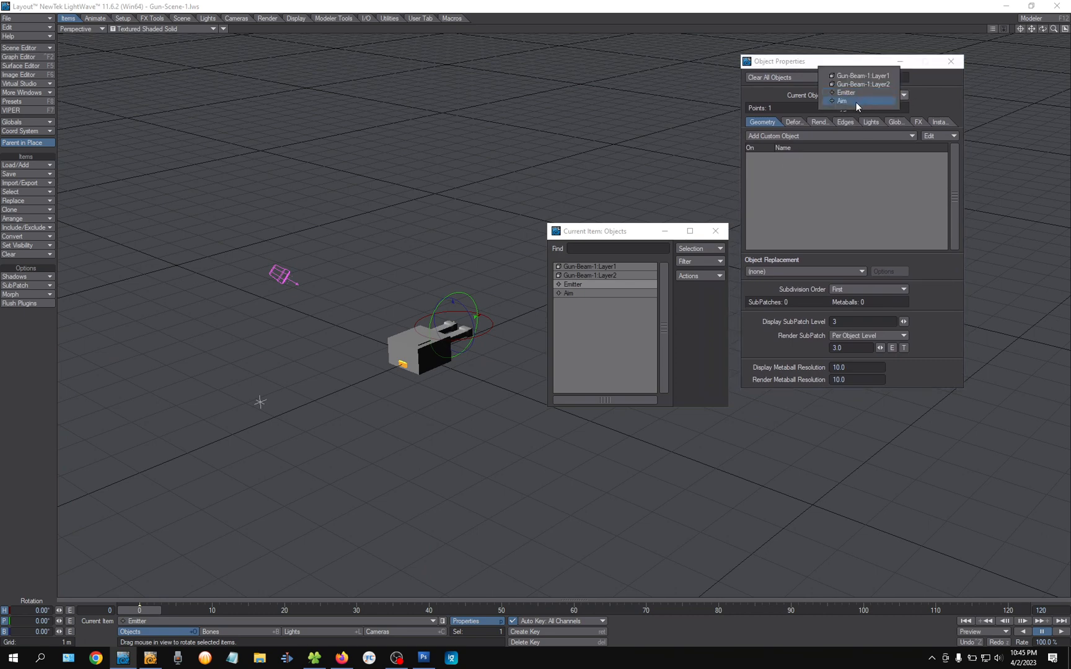
click(856, 101)
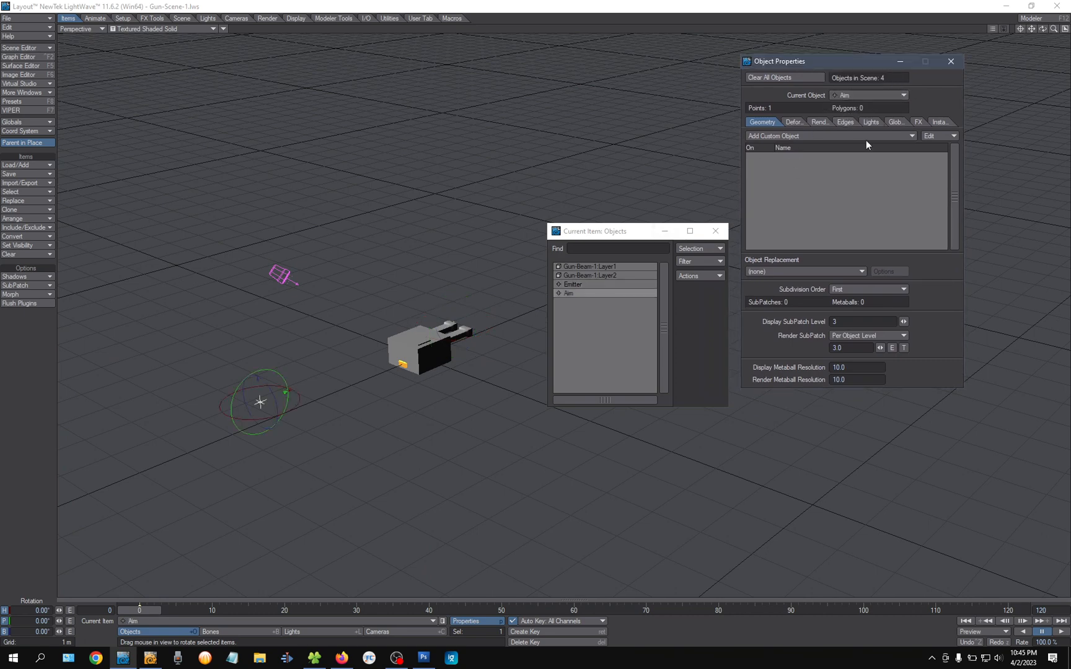
click(860, 96)
click(864, 83)
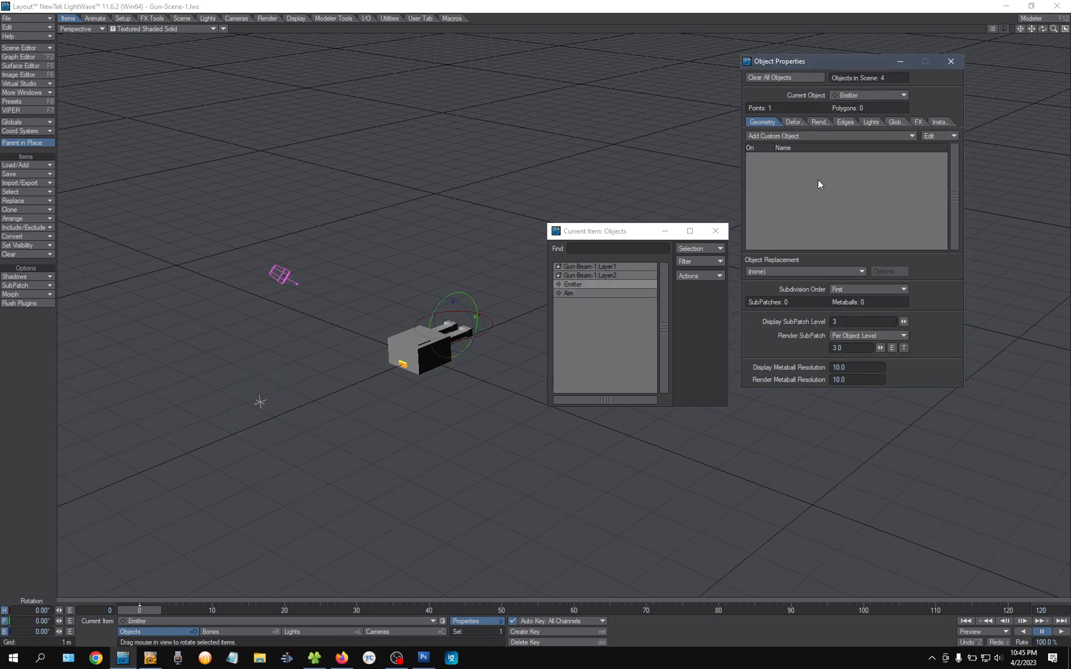
Step: Open the Emitter's motion options and choose Gun-Beam-1:Layer1 as its parent item
alt+drag(434, 298, 378, 335)
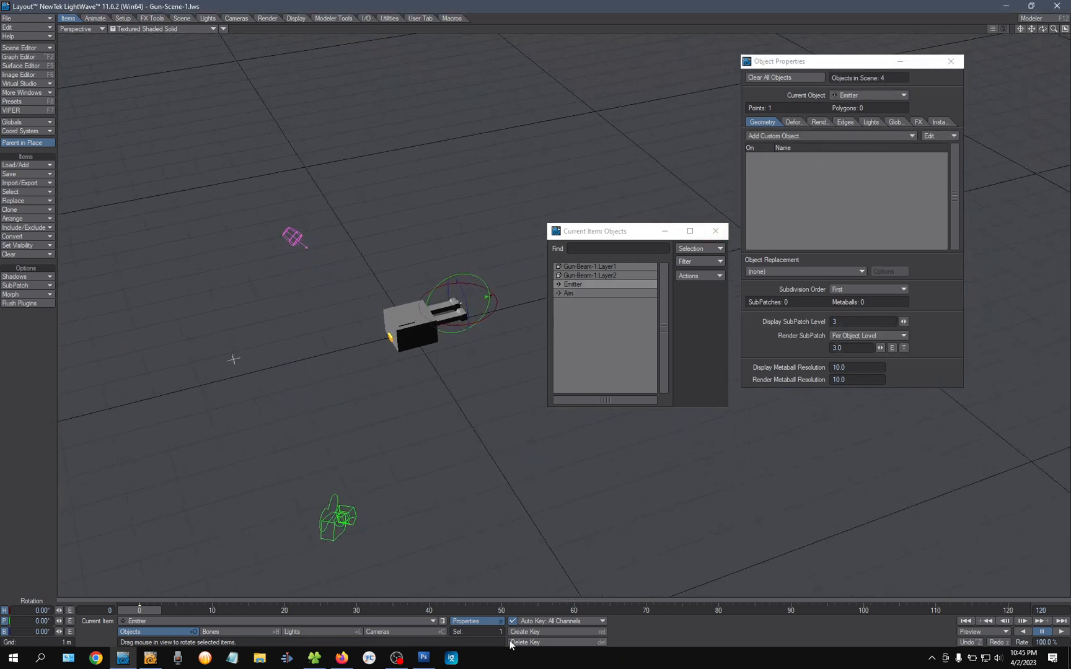
click(442, 621)
key(m)
click(179, 134)
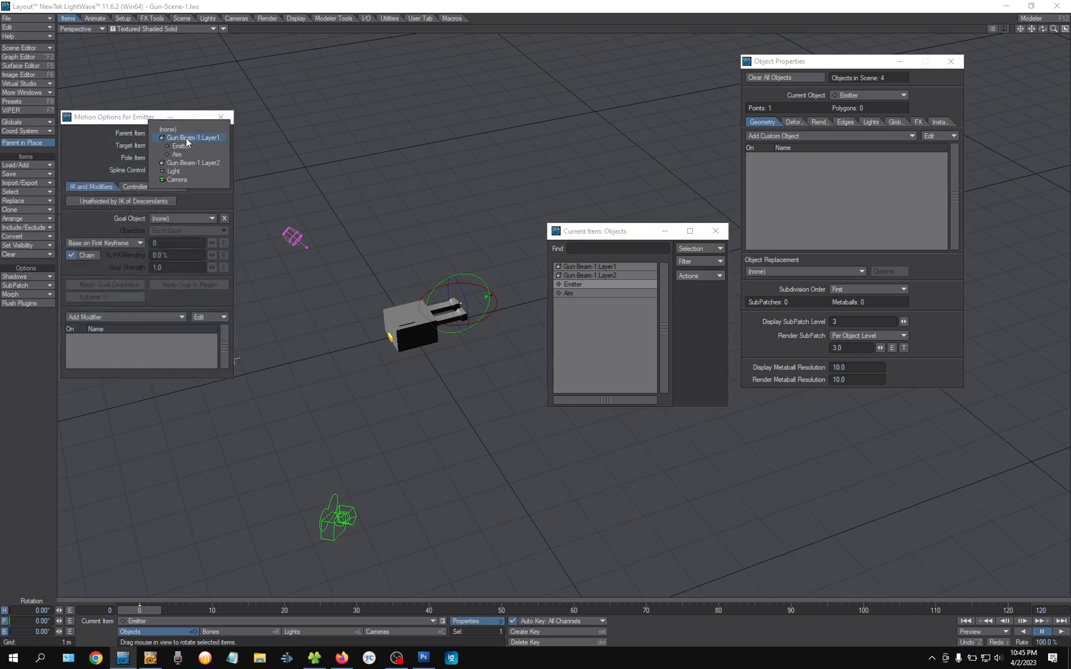
click(186, 137)
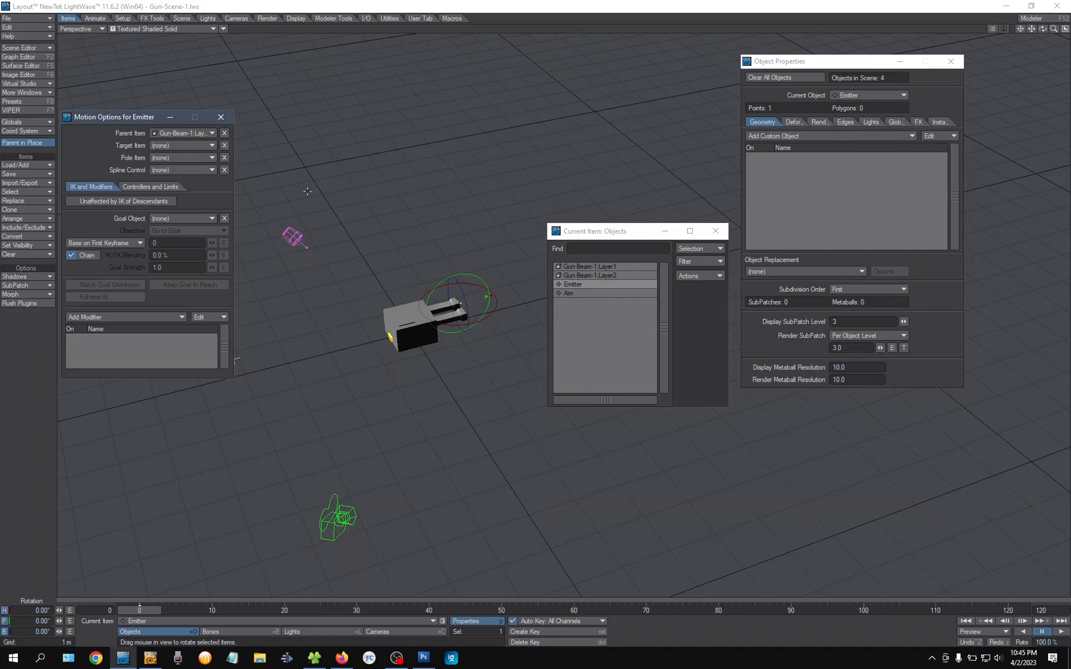
Step: Check the parent item of Aim, Gun-Beam-1:Layer1, Gun-Beam-1:Layer2 and Emitter in the motion options
click(571, 293)
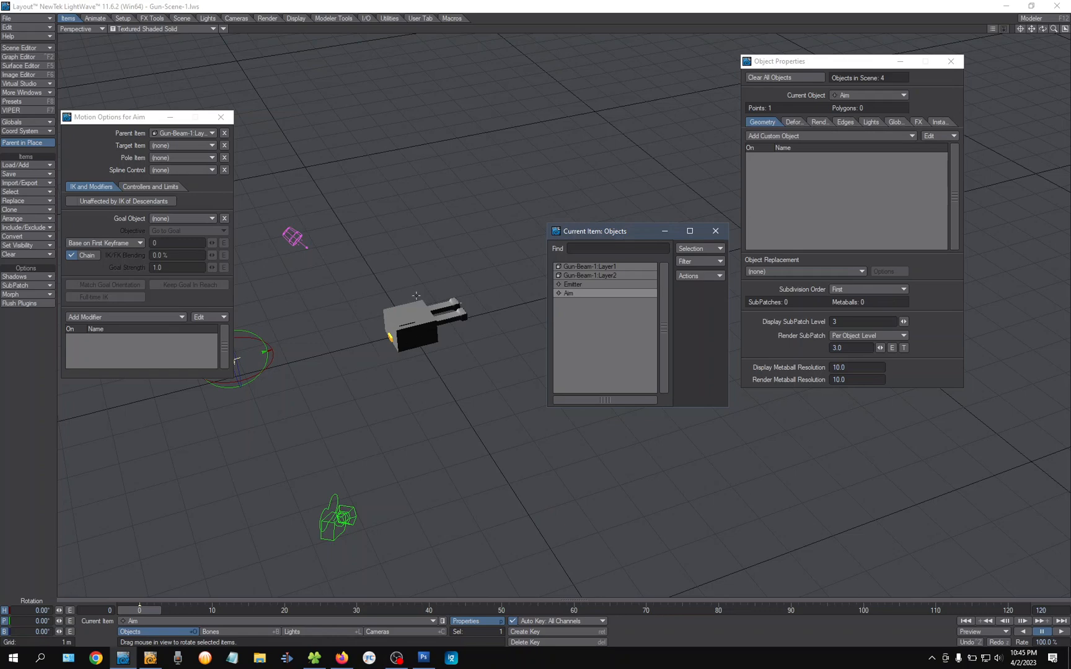
mouse_move(145, 608)
mouse_down()
mouse_move(544, 610)
mouse_move(140, 610)
mouse_up()
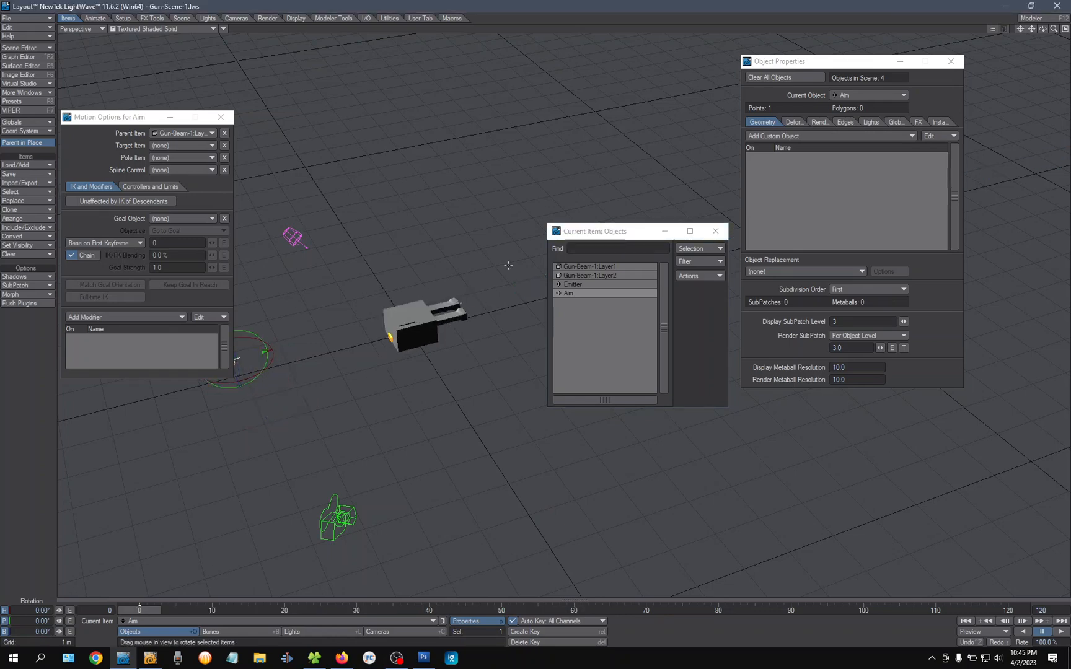
click(606, 267)
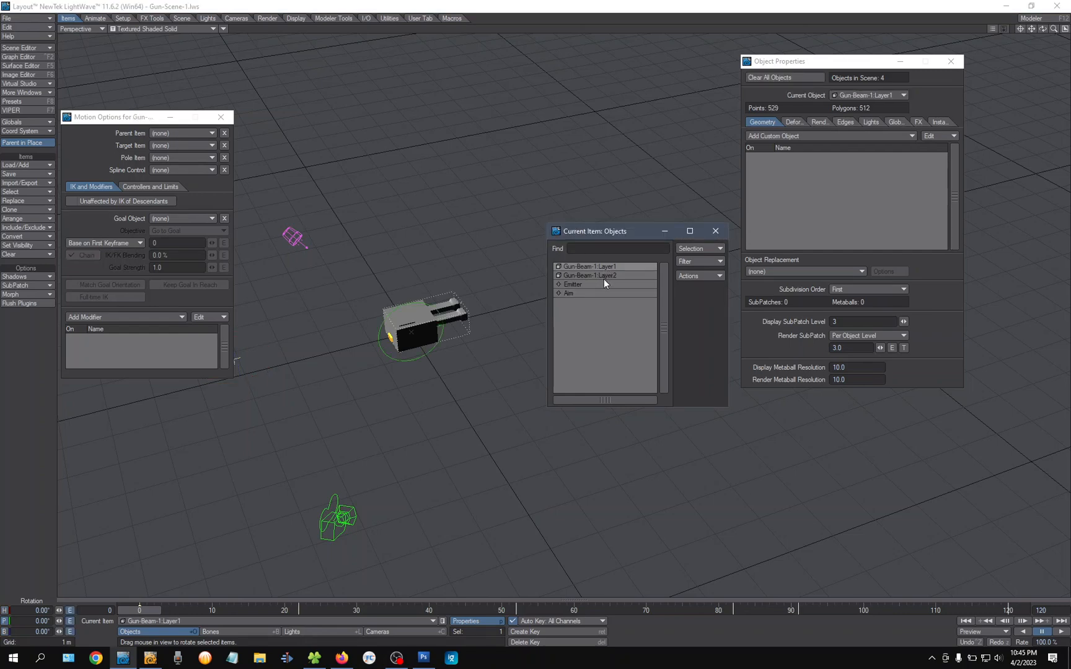
click(609, 276)
click(611, 267)
click(611, 277)
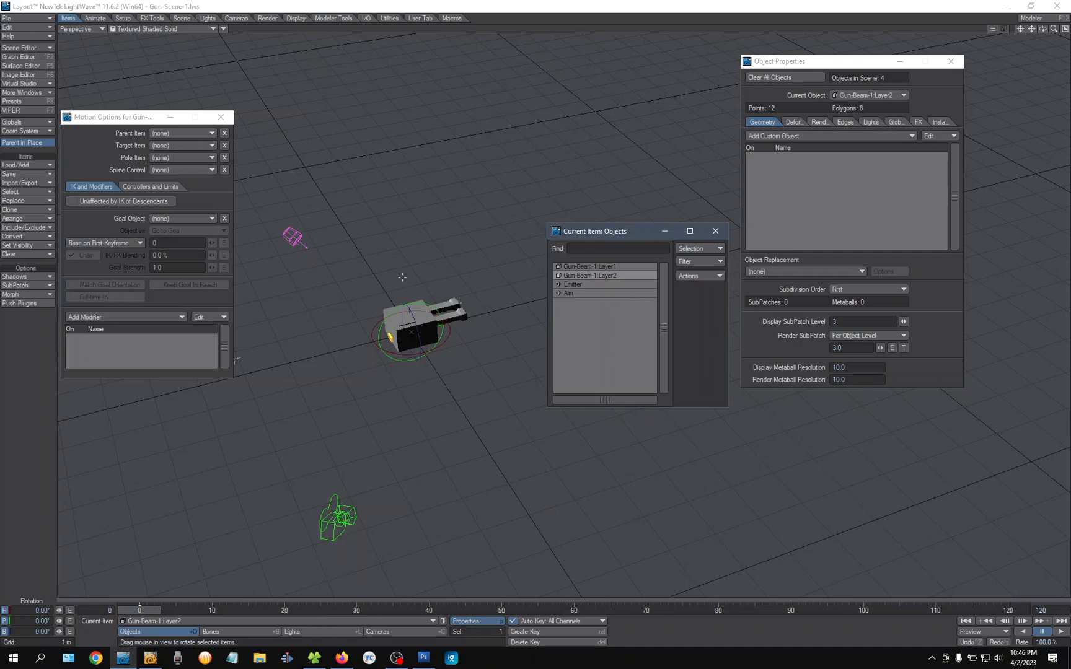
click(591, 284)
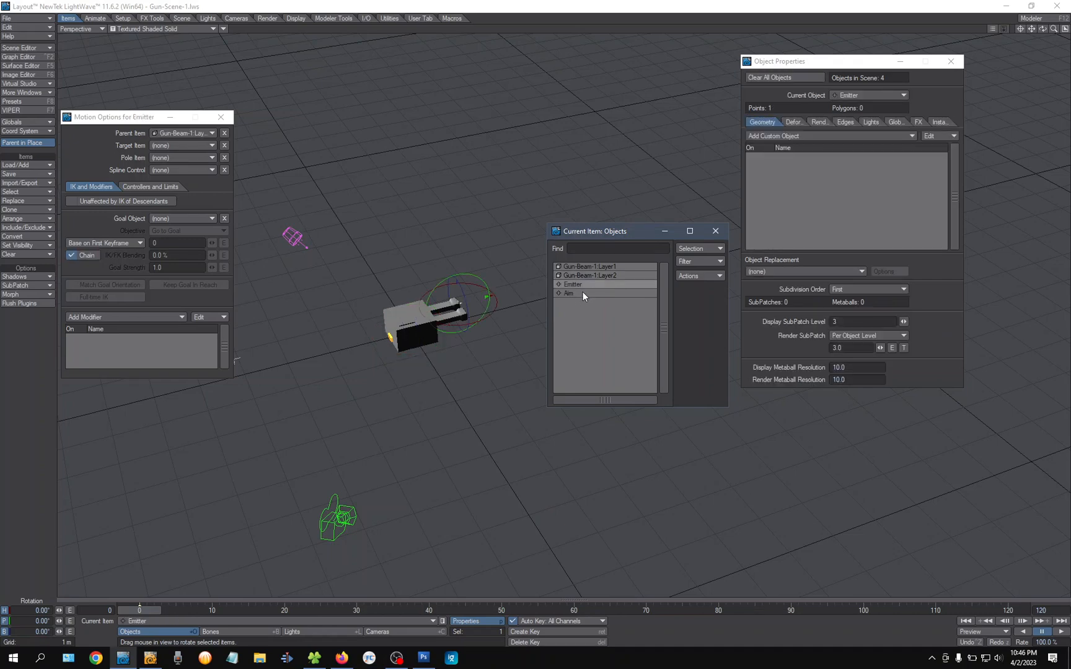
click(584, 294)
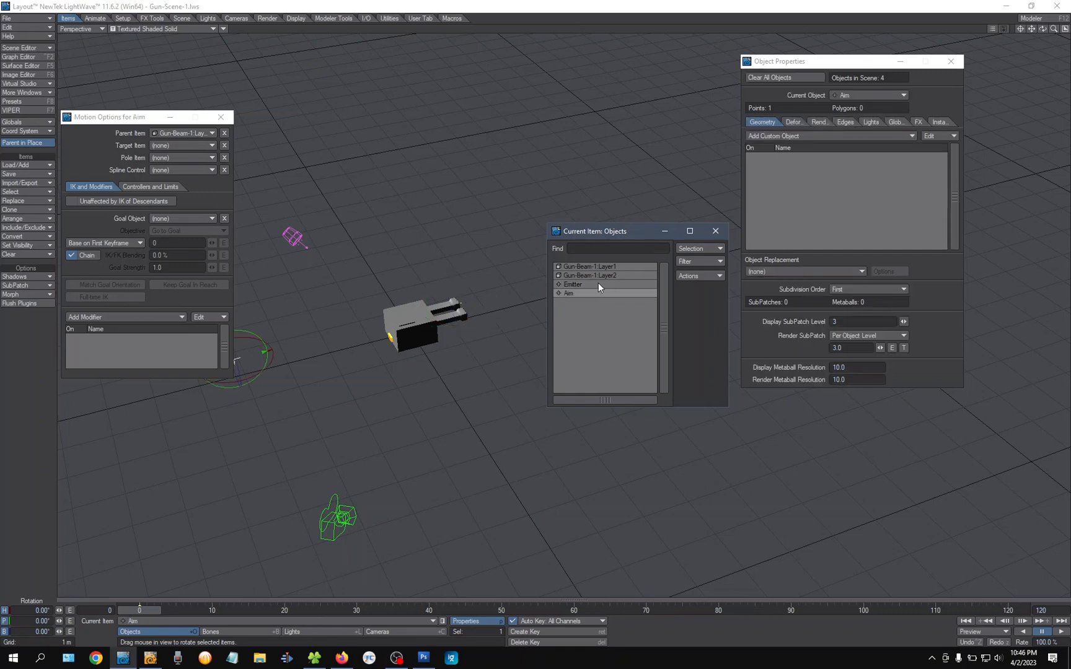
click(592, 284)
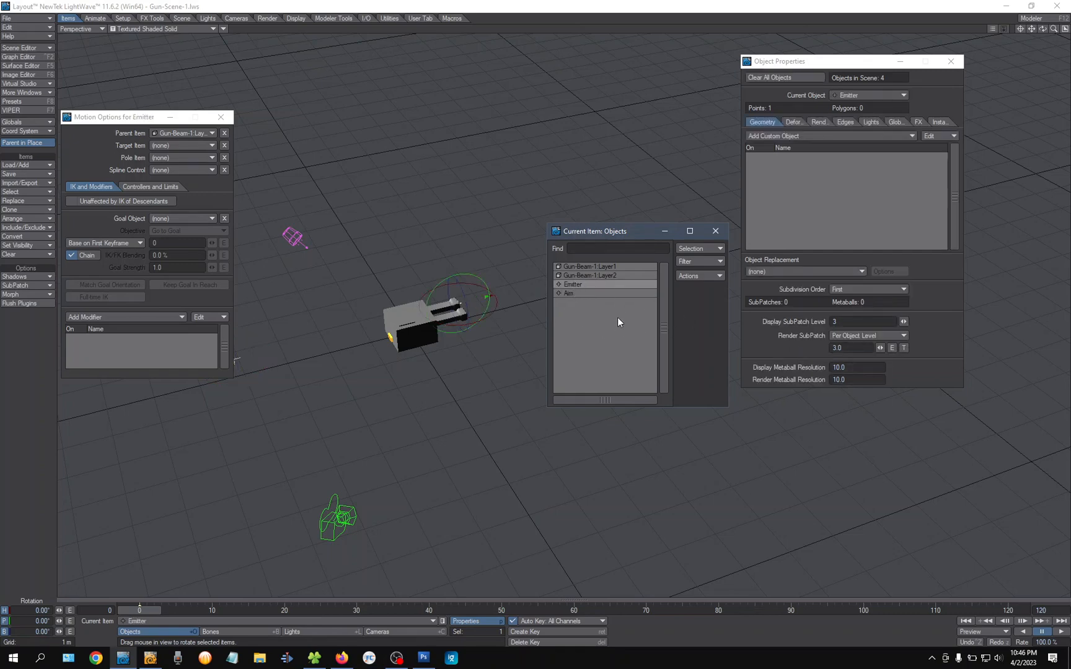
Step: Check the Emitter's Instance Generator and the generator settings of its FX Emitter in the Object Properties
click(943, 121)
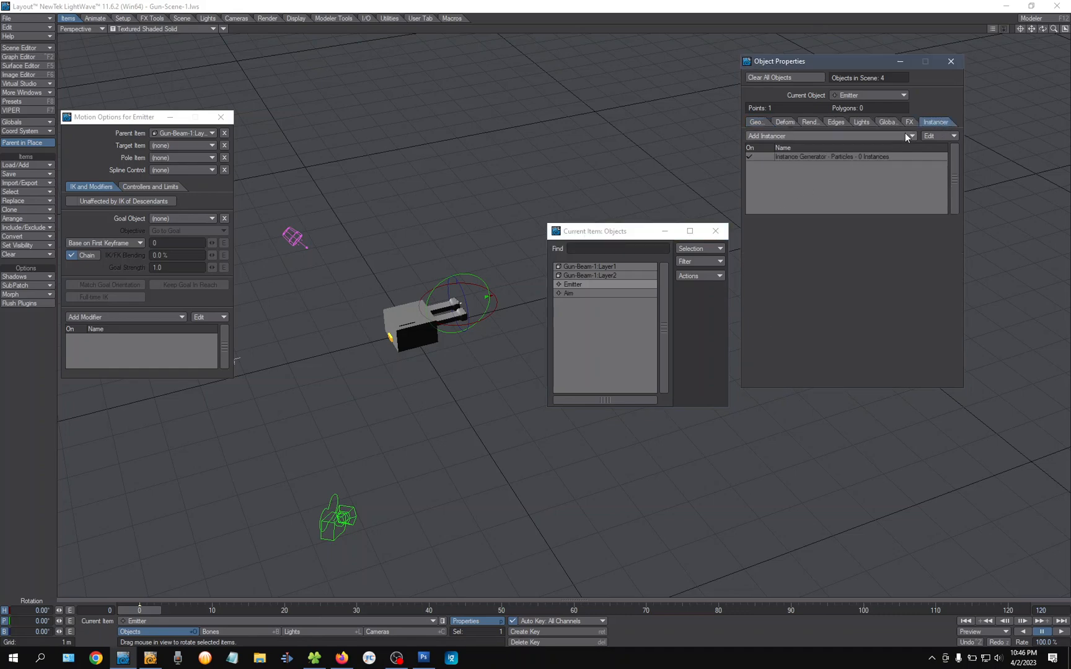
click(887, 122)
click(919, 122)
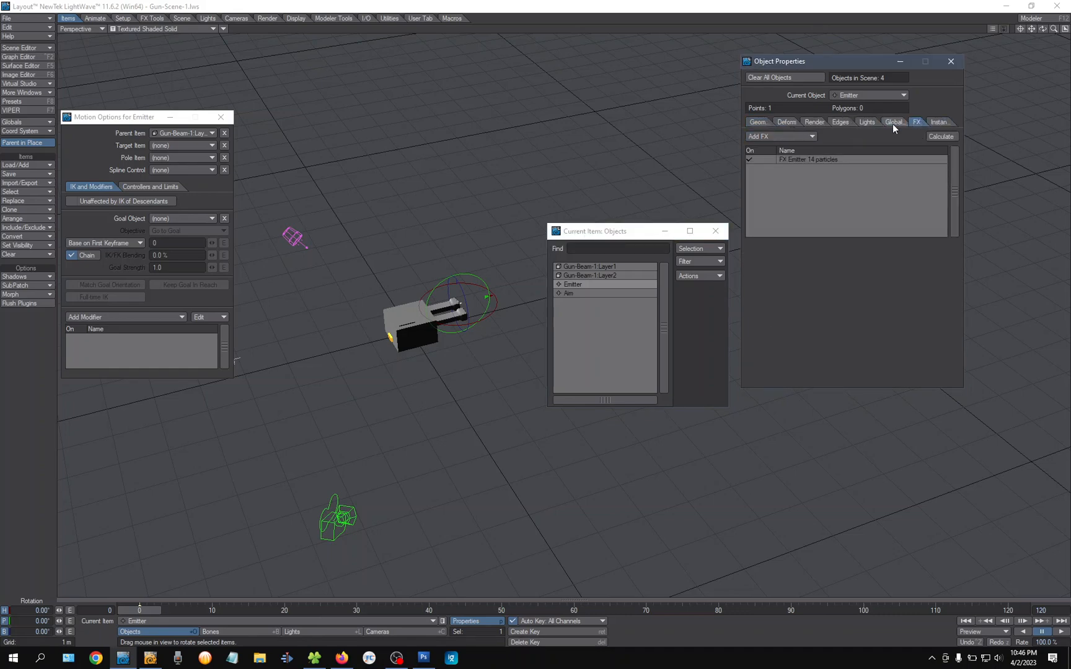
click(814, 162)
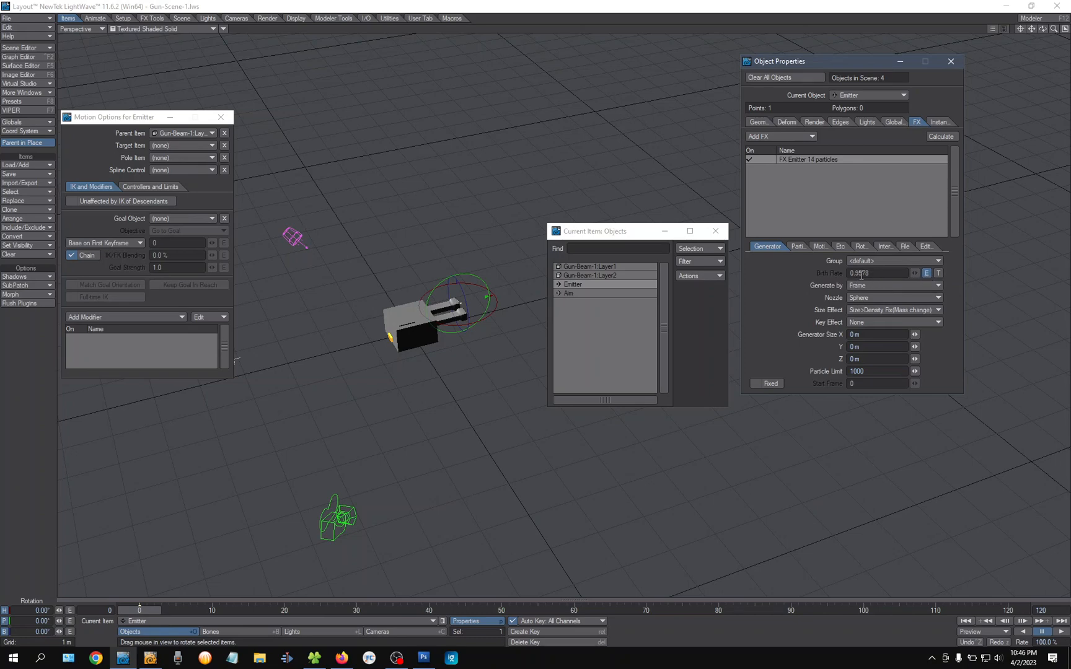
Step: Open the Emitter's birth rate envelope, display its modifiers, and scrub the timeline to compare the curve with the beam firing
click(927, 274)
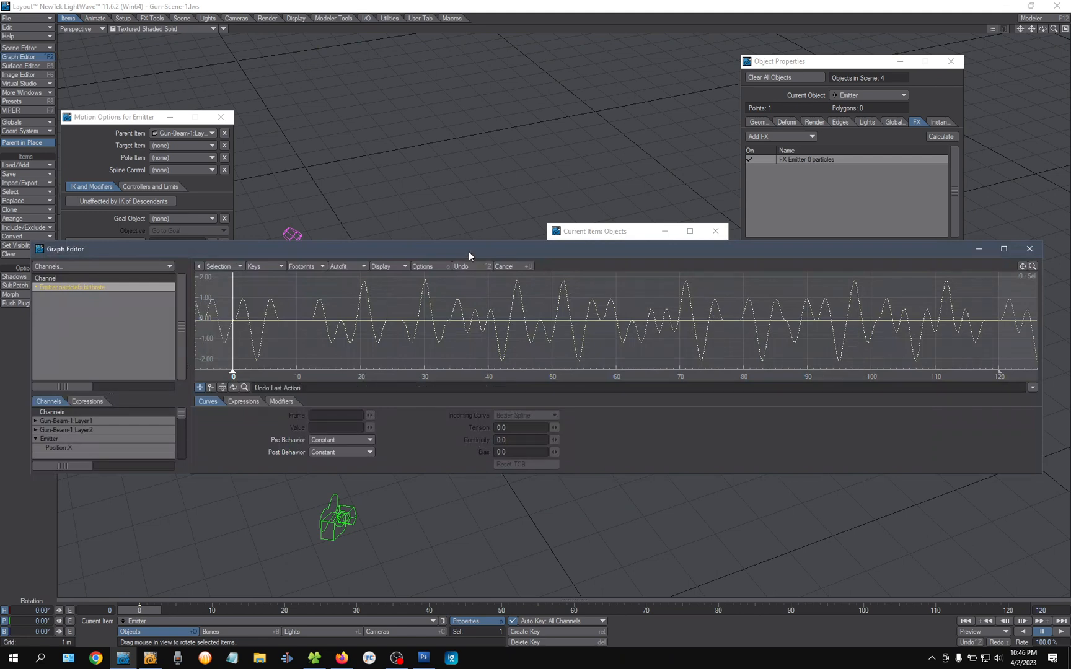
drag(468, 252, 654, 226)
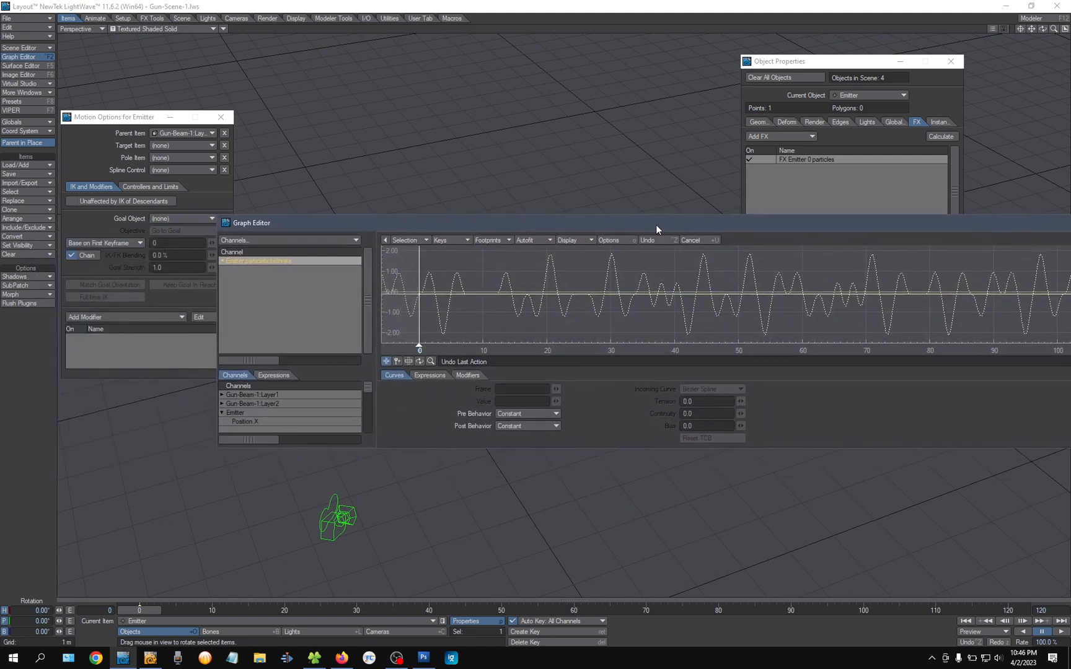
click(469, 375)
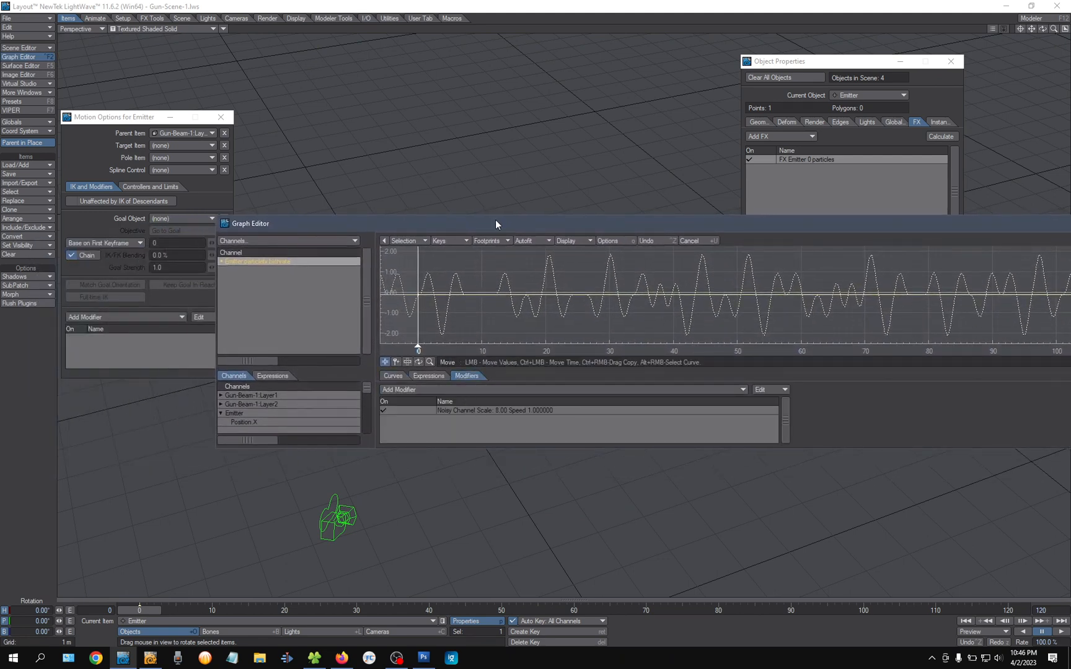
drag(496, 221, 366, 340)
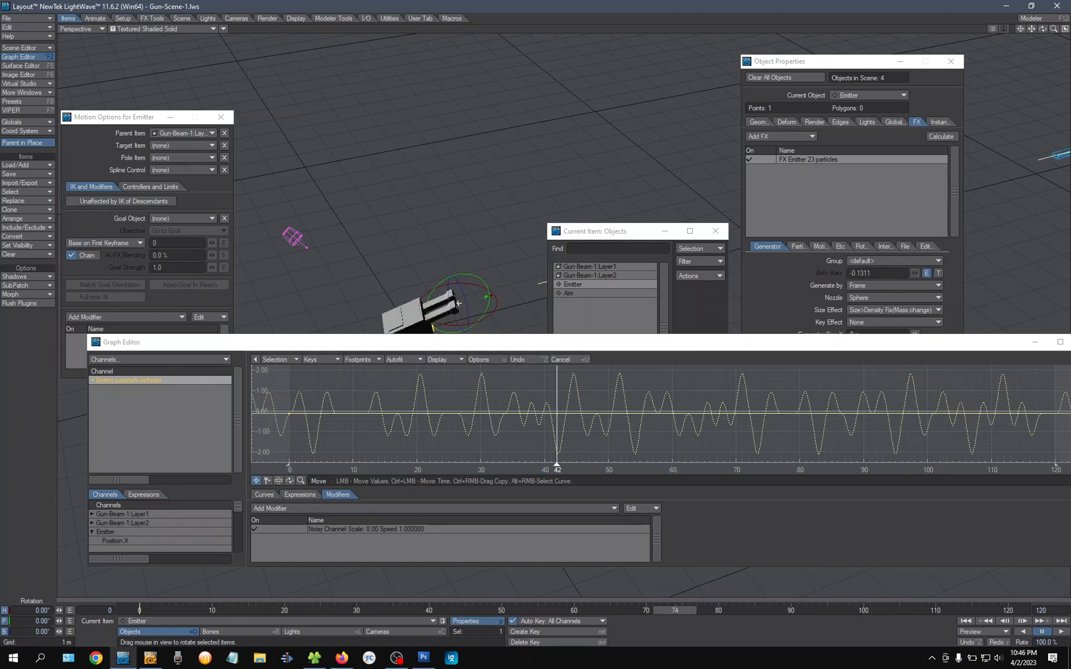
drag(675, 610, 140, 611)
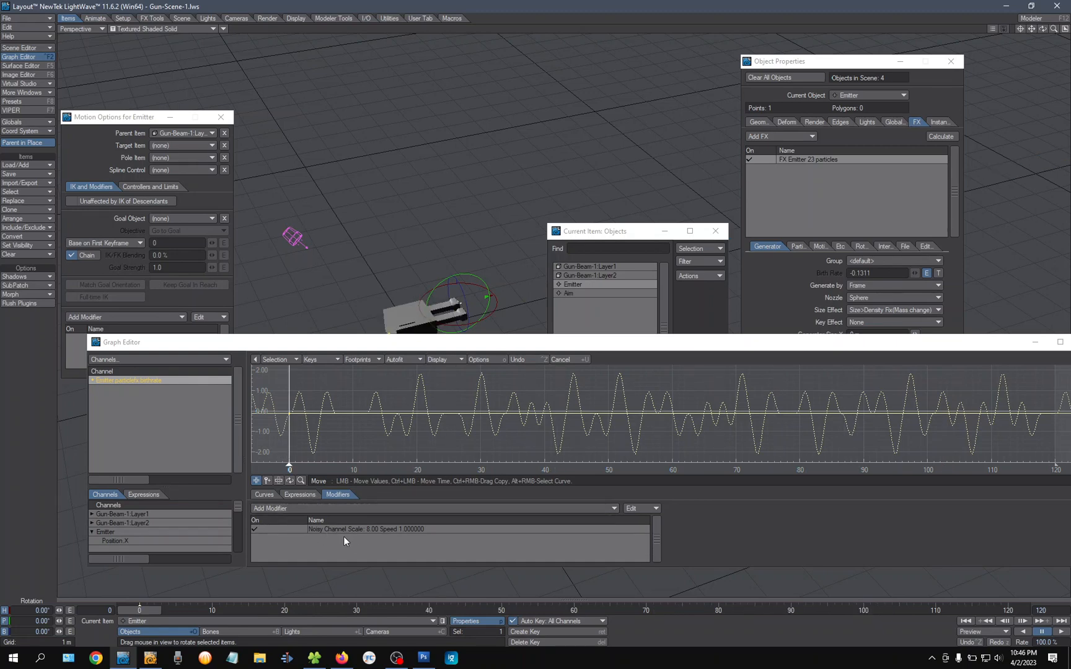
Step: Raise the birth rate key at frame 0 to about 0.41, scrub the timeline, and lower the key to 0.278
click(264, 495)
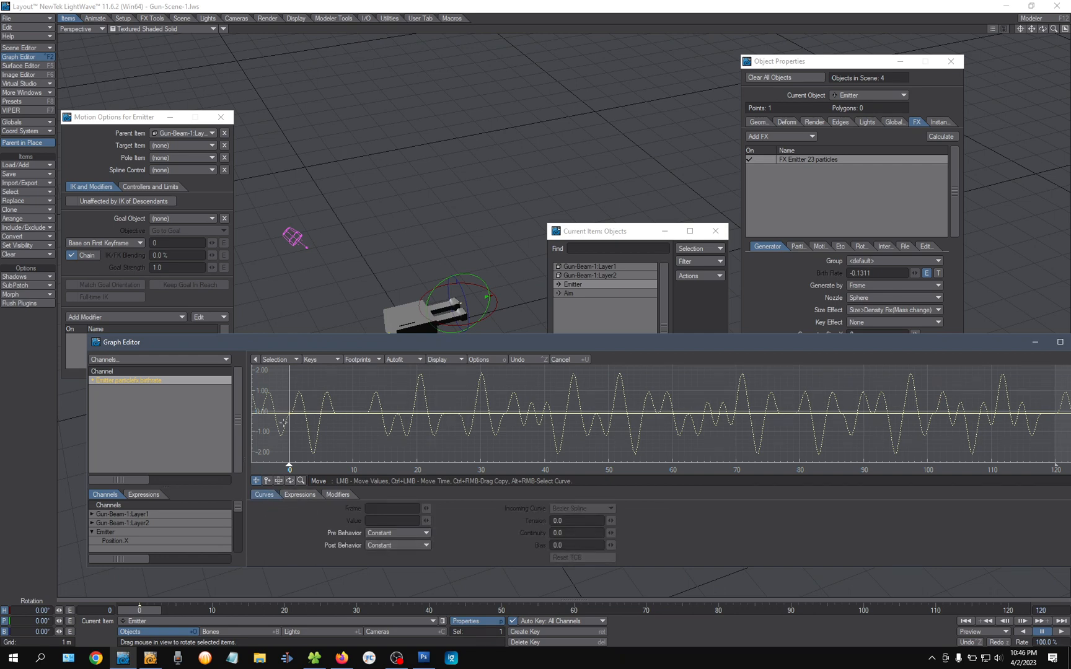
click(286, 403)
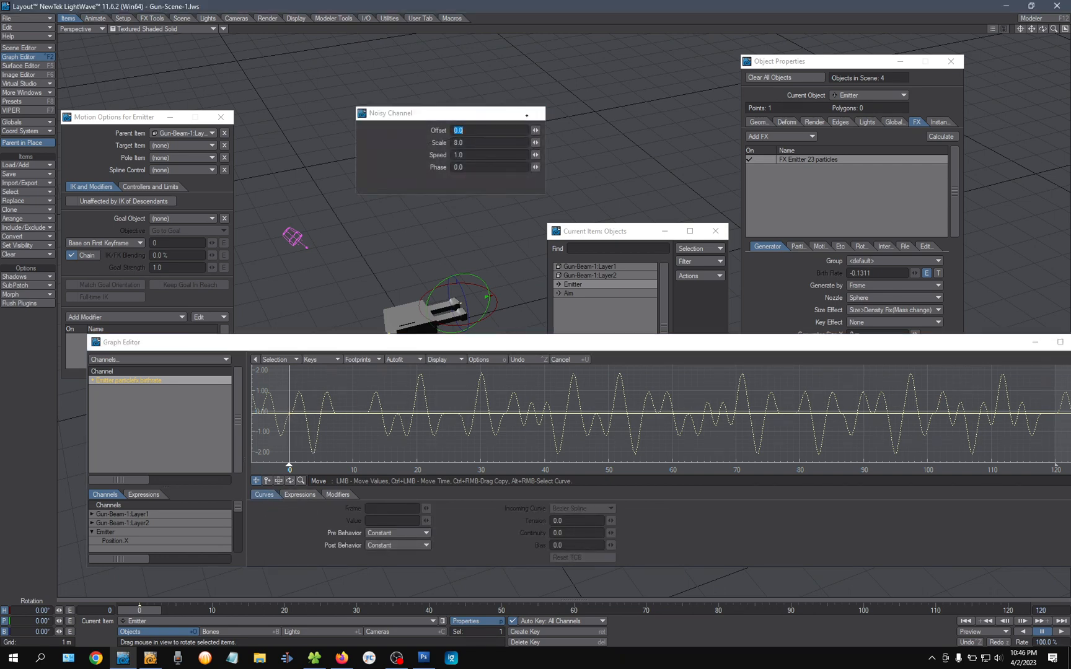
click(532, 113)
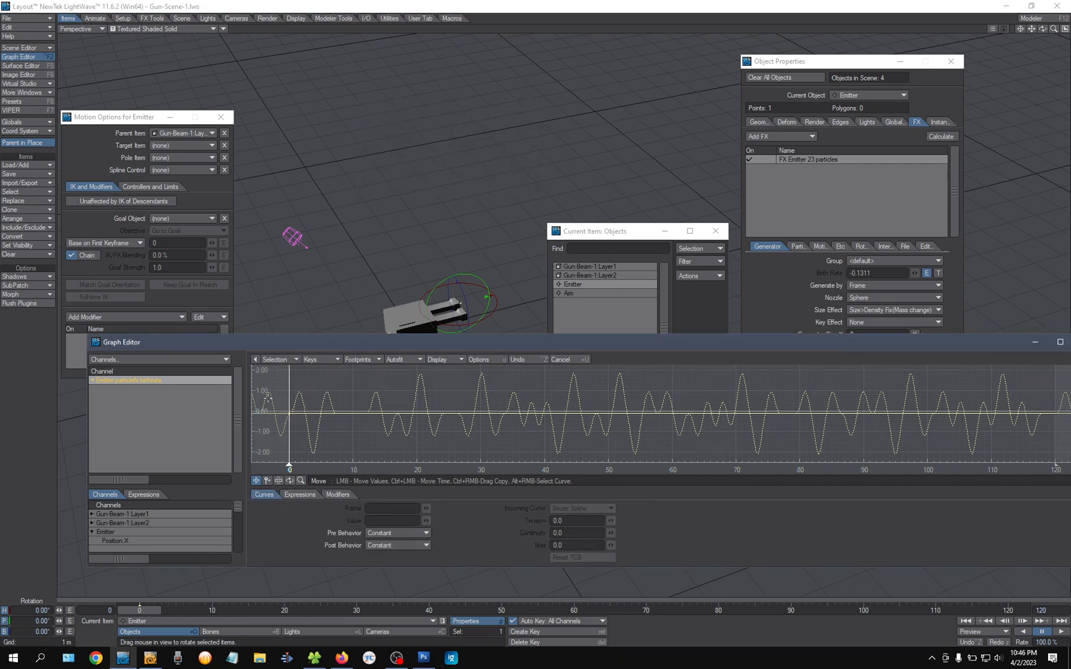
click(289, 414)
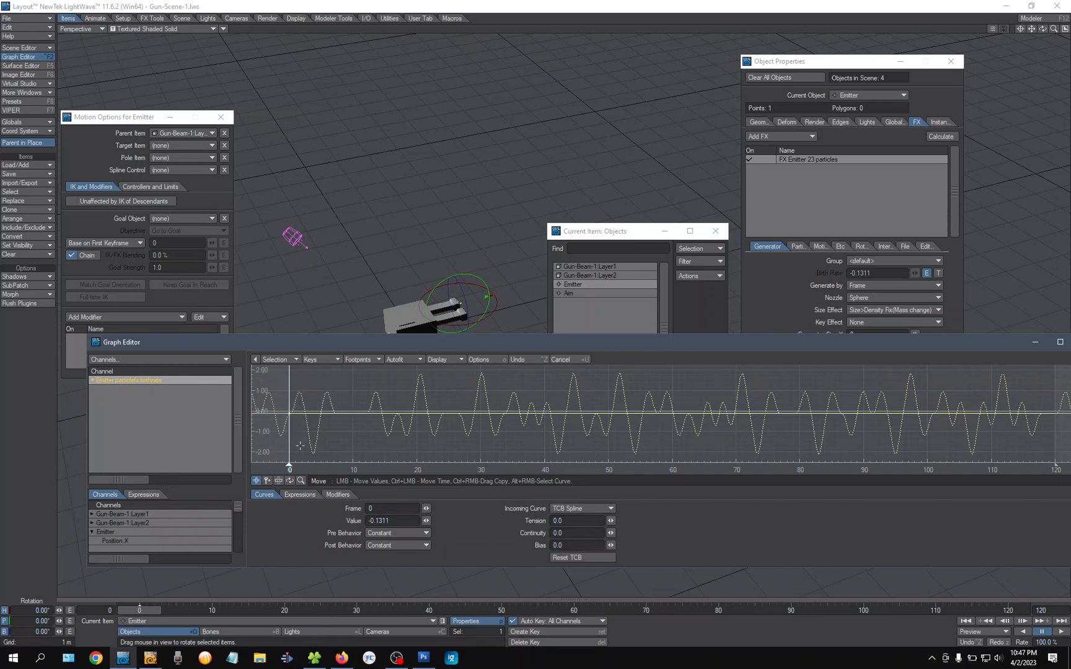
mouse_move(309, 442)
mouse_down()
mouse_move(310, 411)
mouse_move(311, 442)
mouse_move(311, 430)
mouse_up()
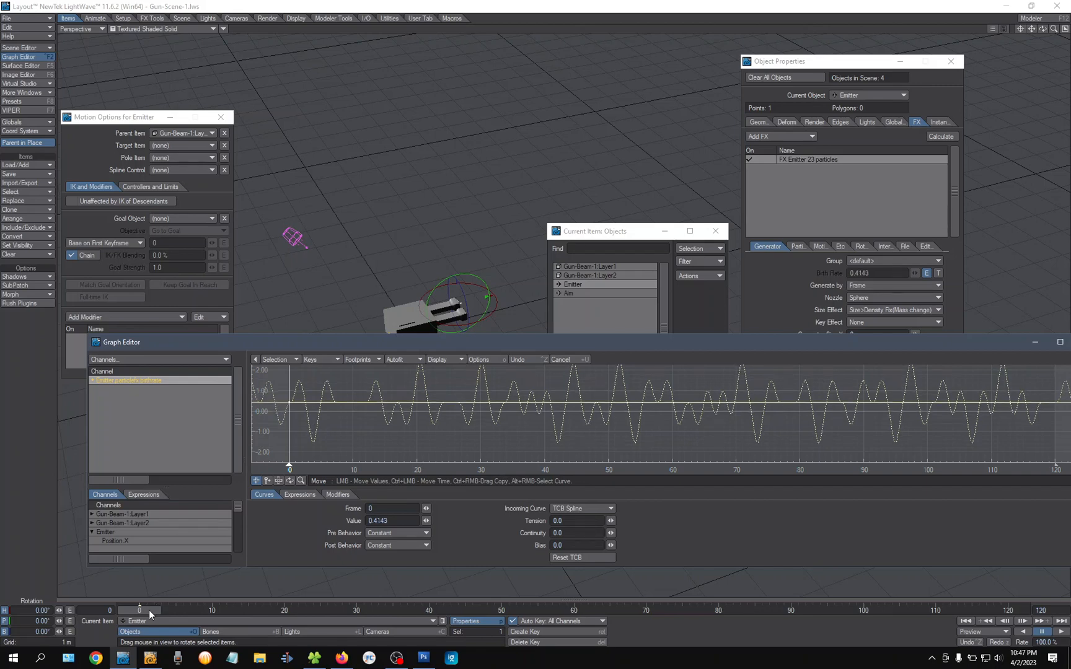
mouse_move(150, 611)
mouse_down()
mouse_move(554, 611)
mouse_move(144, 612)
mouse_up()
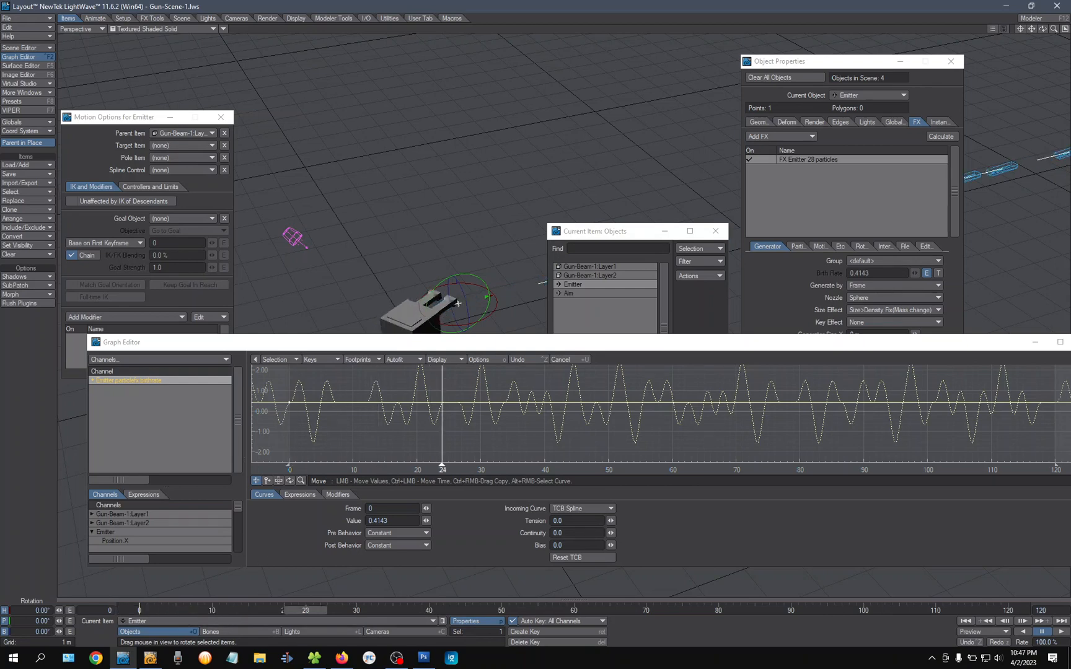
drag(508, 611, 137, 611)
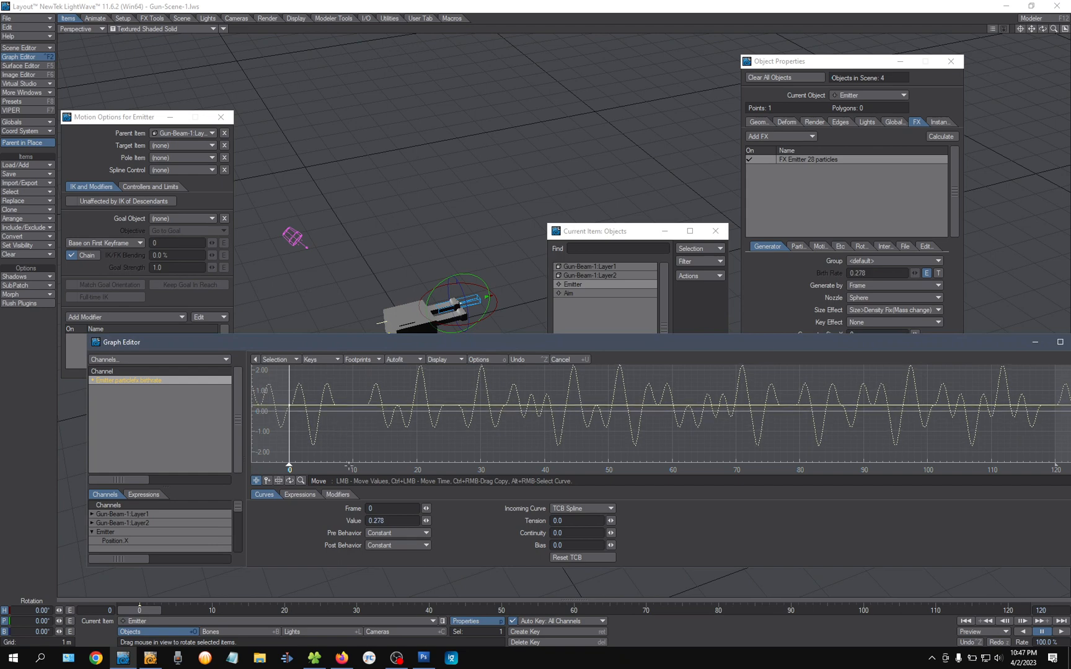
Step: Try a scale of 2.0 on the birth rate's Noisy Channel modifier and restore it to 8.0
click(338, 495)
click(471, 528)
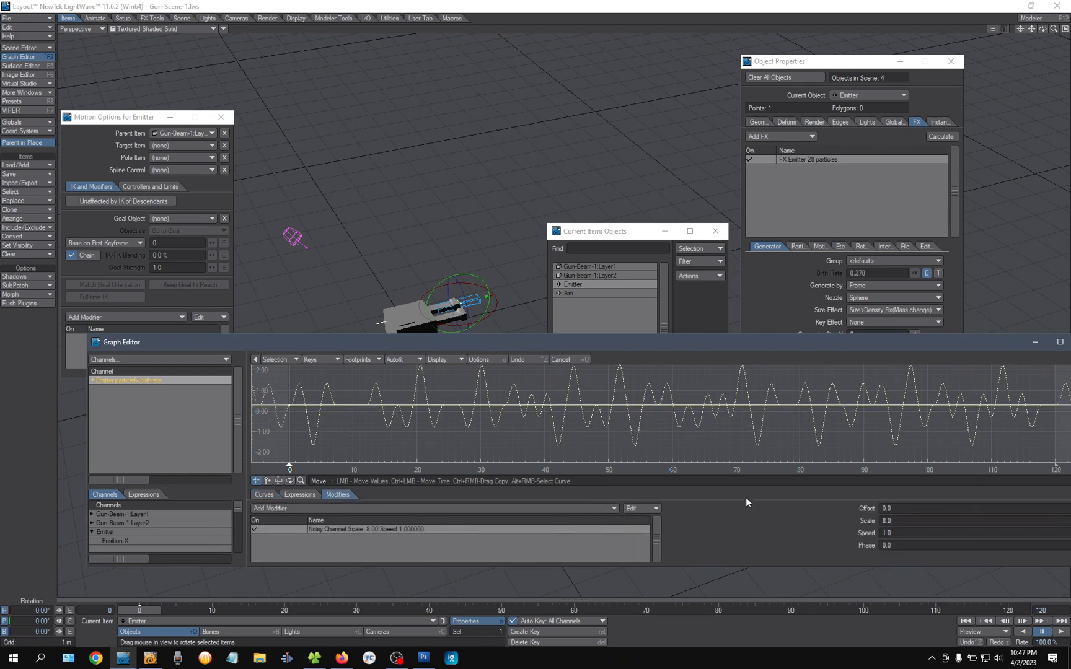
click(902, 521)
text(2)
key(Tab)
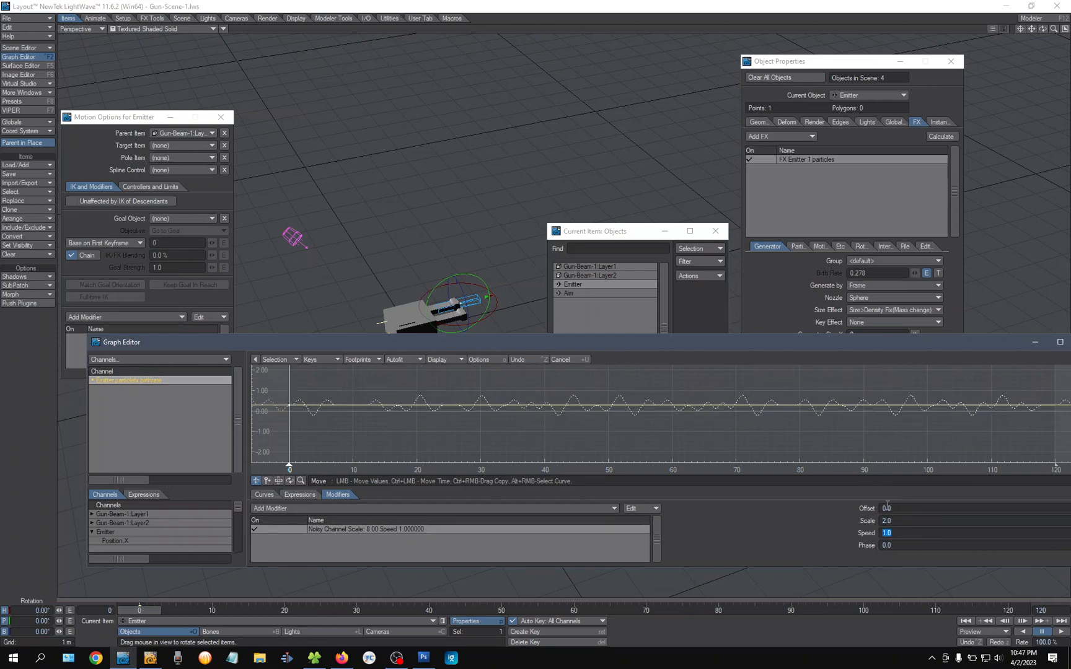
click(898, 522)
text(8)
key(Tab)
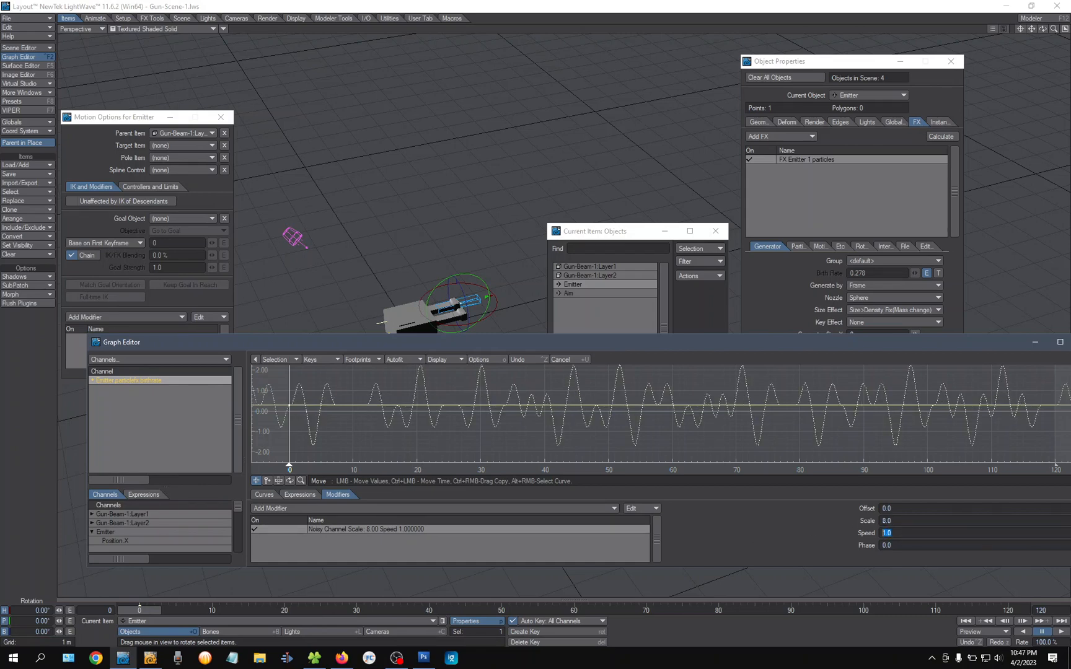
Step: Close the Graph Editor, open the texture editor for the Emitter's birth rate, and discard the texture
drag(976, 342, 967, 306)
click(918, 304)
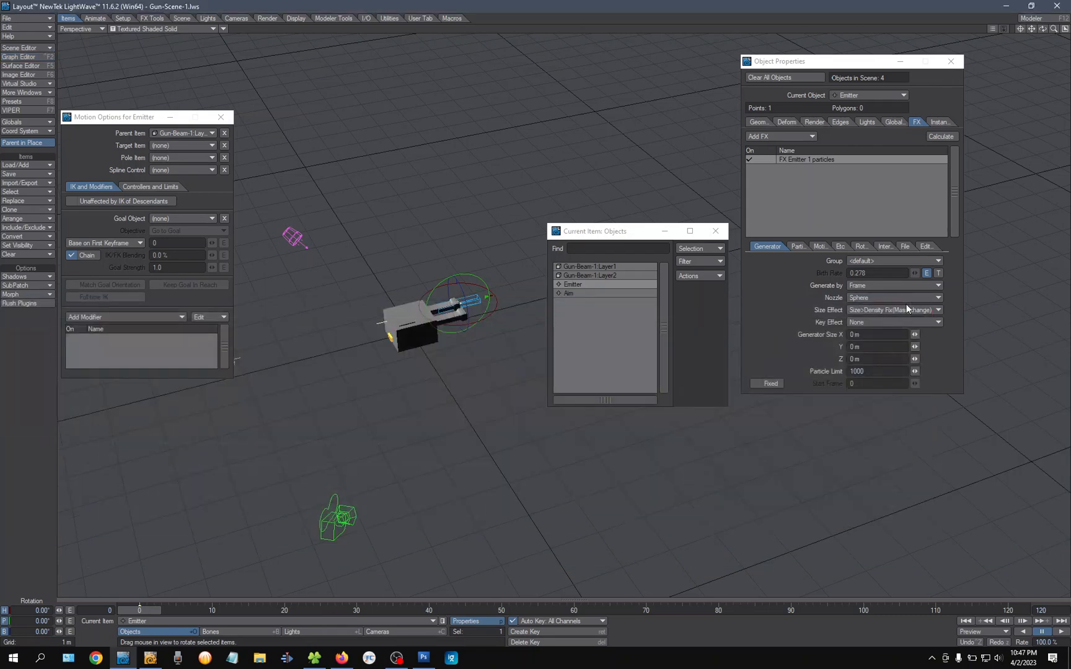
click(938, 273)
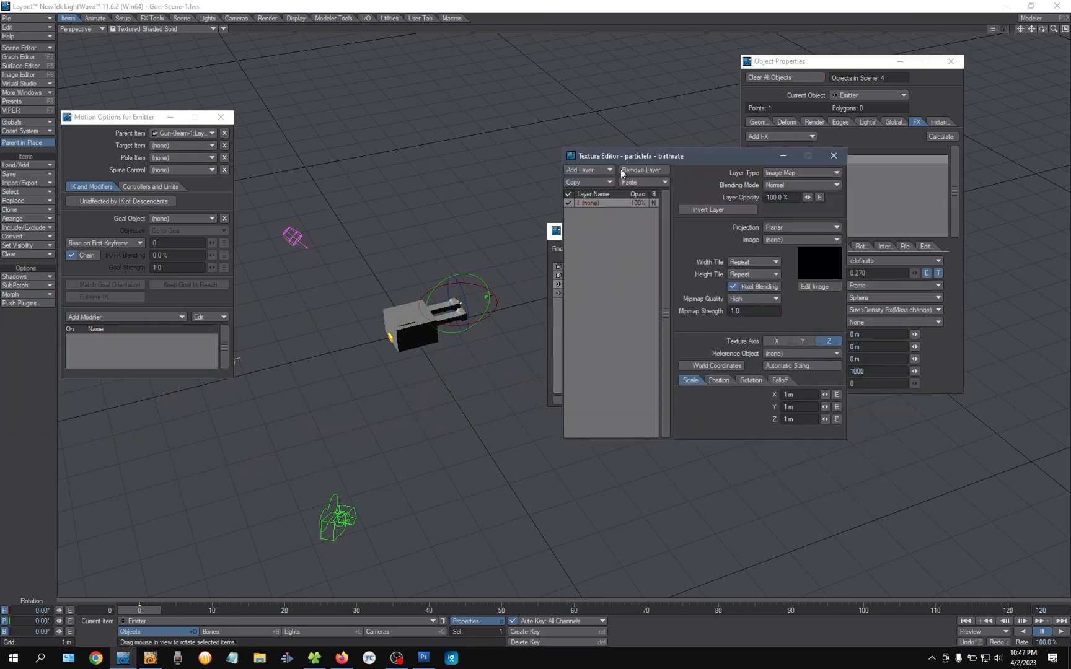
click(587, 170)
click(852, 178)
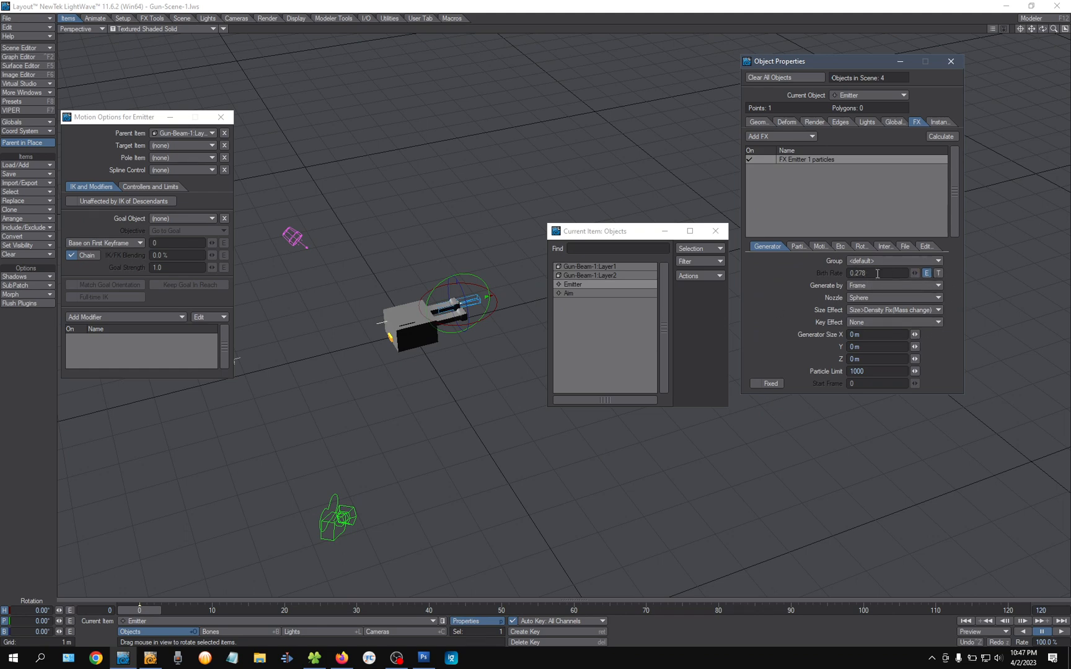
Step: Reopen the birth rate envelope, disable its Noisy Channel modifier, and scrub the timeline to frame 26 to check the firing
click(928, 273)
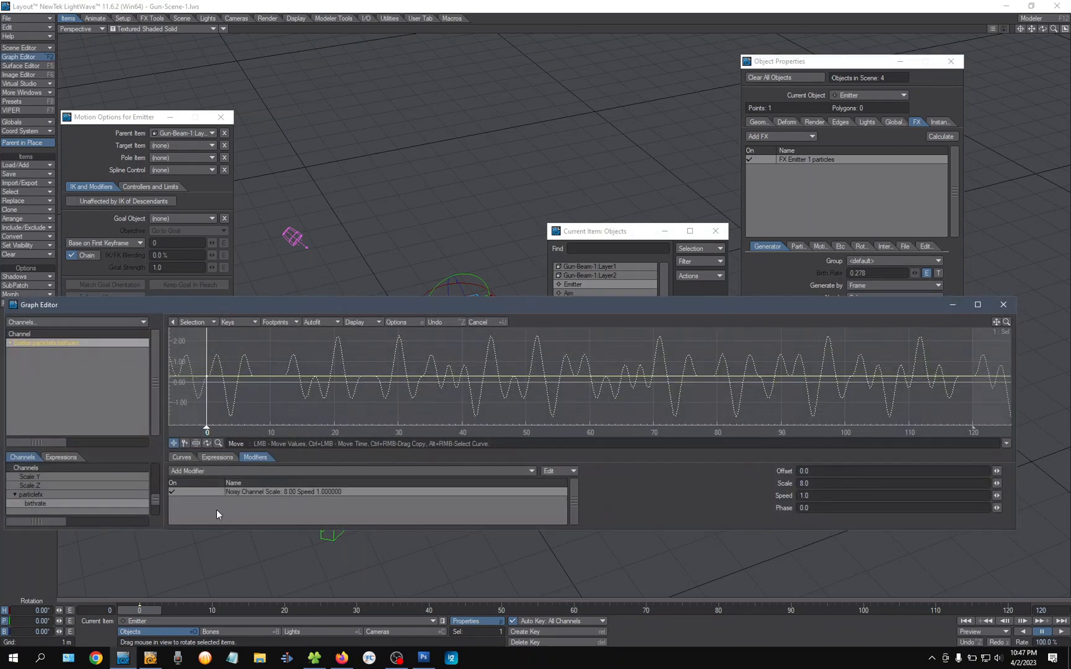
click(182, 457)
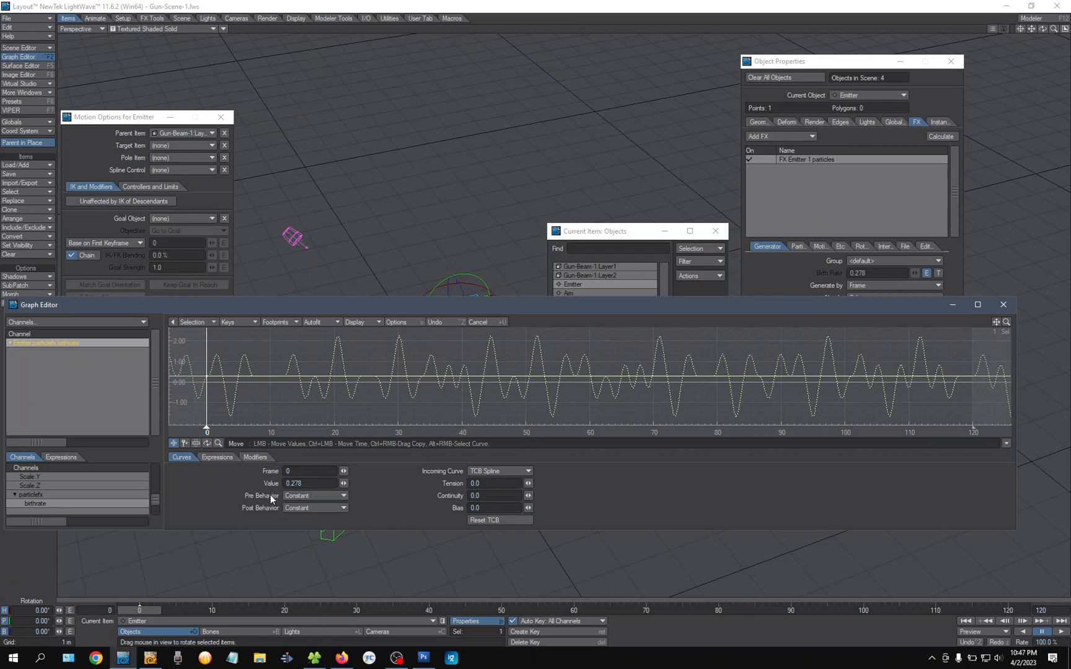
click(255, 458)
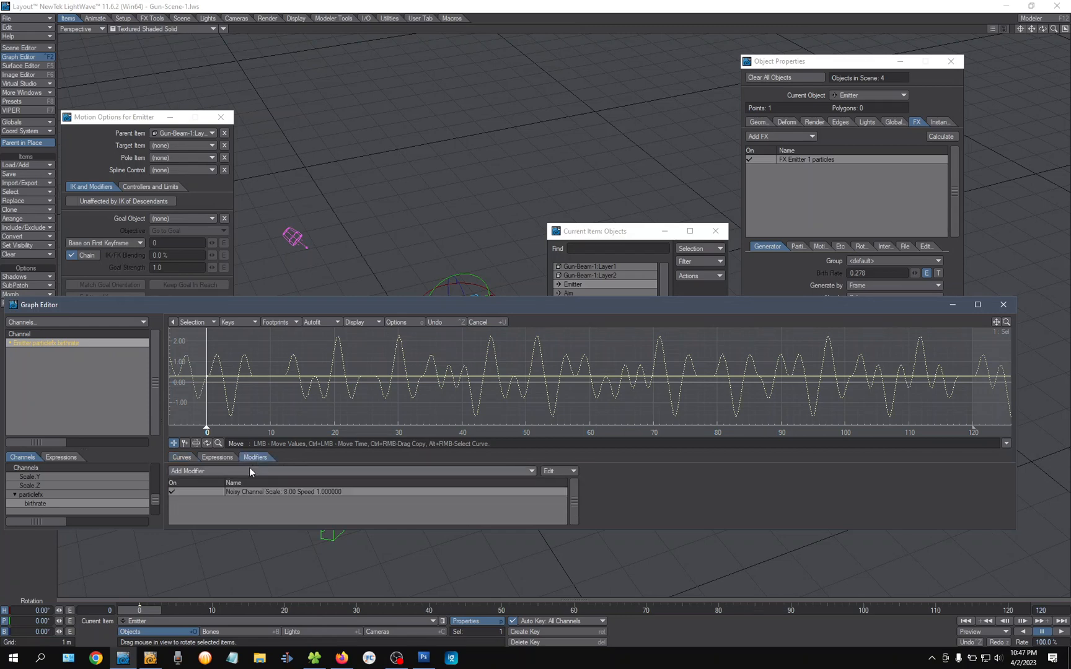
click(174, 491)
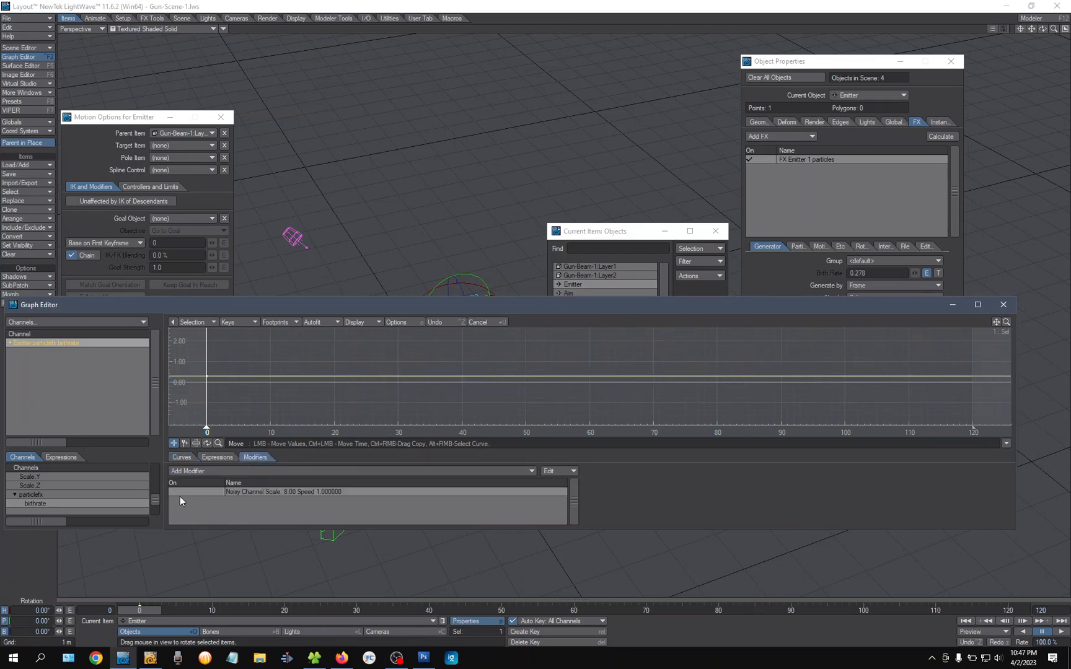
drag(286, 305, 298, 346)
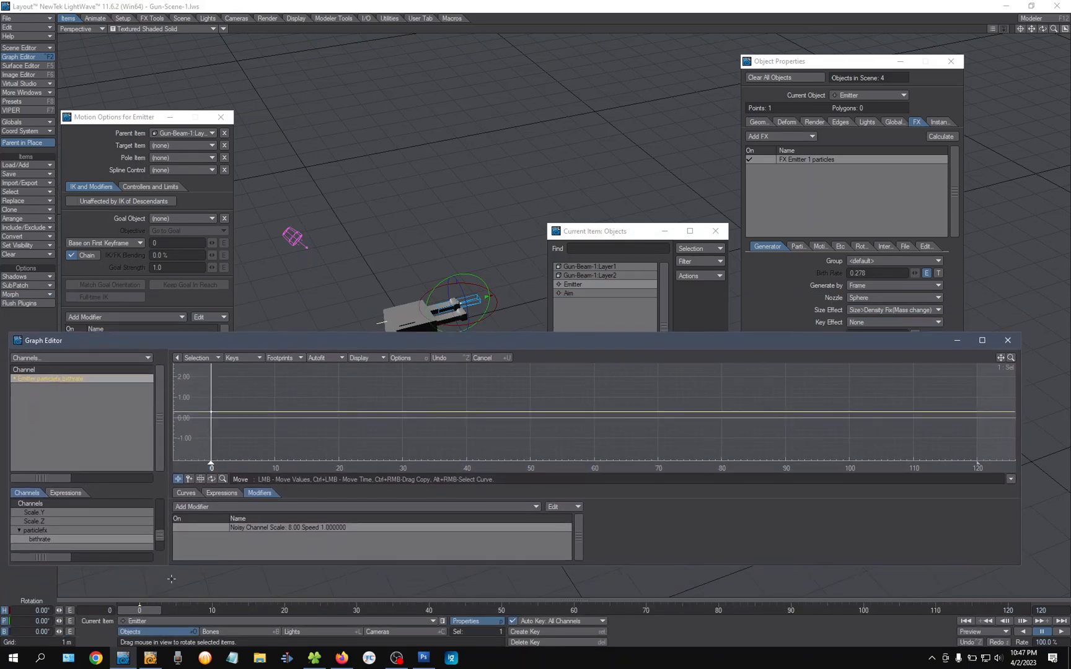
drag(145, 614, 327, 610)
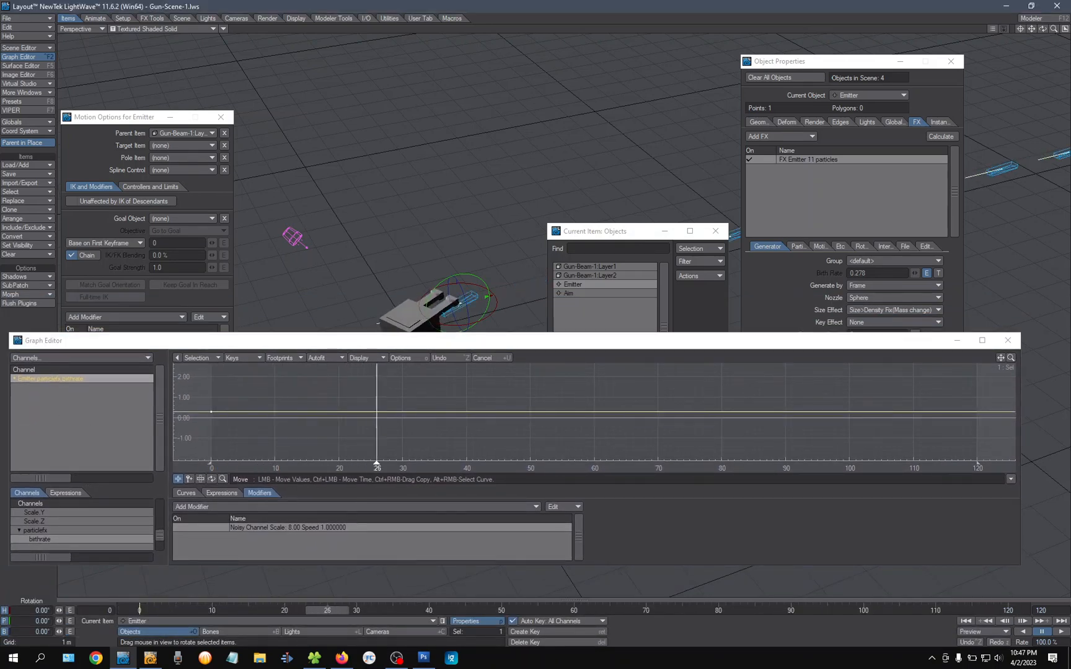
Step: Raise the birth rate key at frame 0 to about 1.86 and scrub to frame 20 to inspect the beams
drag(588, 233, 1021, 272)
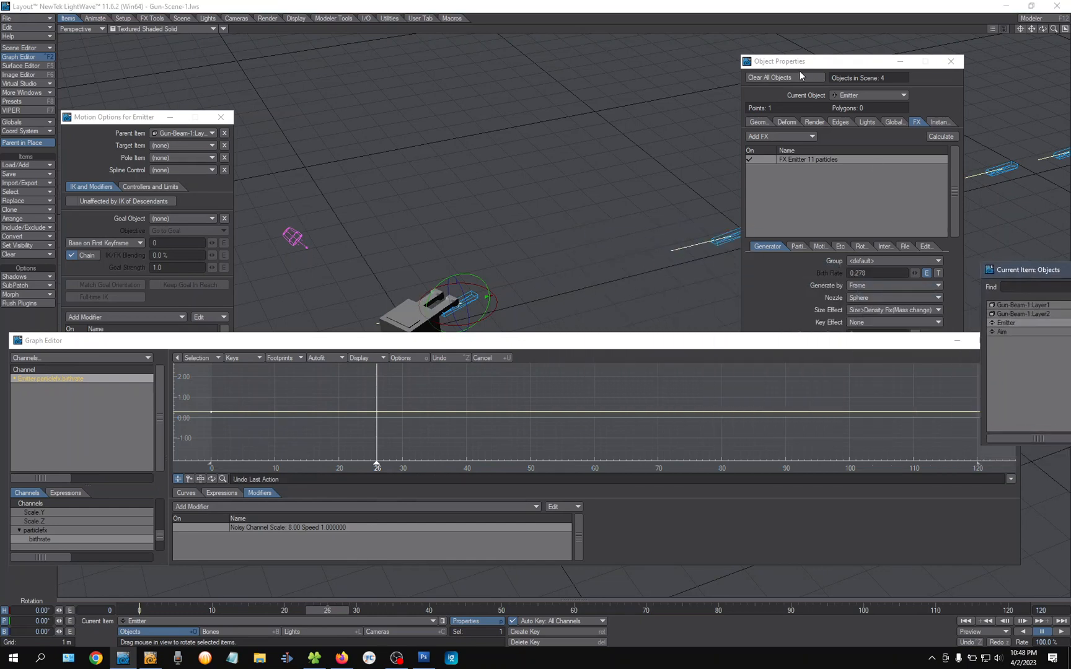
drag(800, 70, 969, 287)
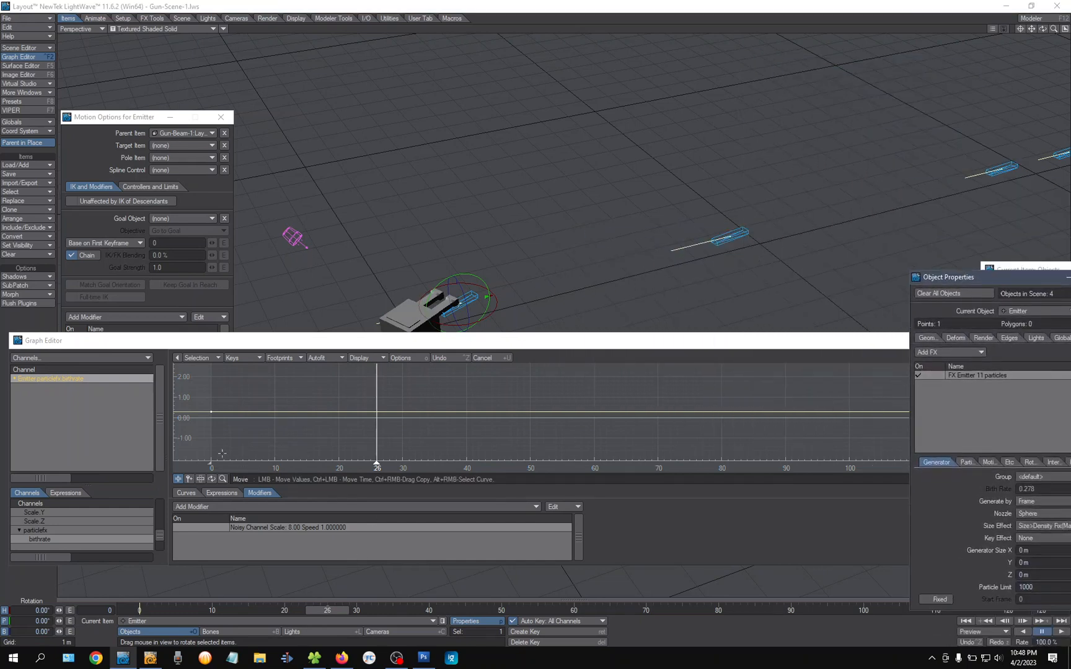
click(206, 402)
drag(224, 428, 229, 401)
drag(139, 612, 166, 610)
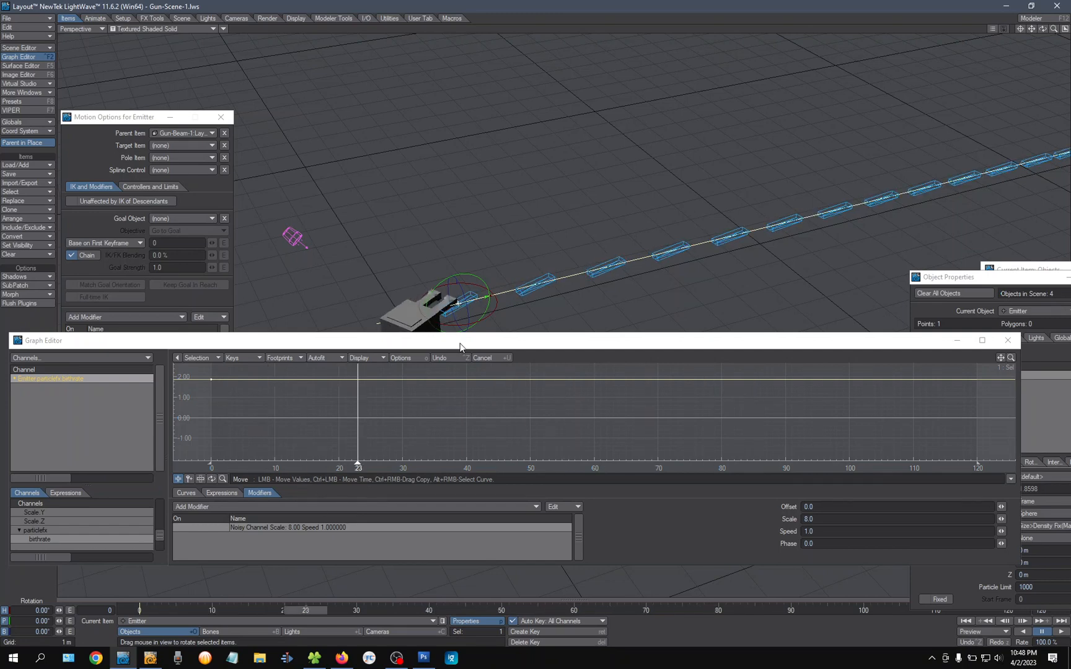
drag(459, 348, 485, 364)
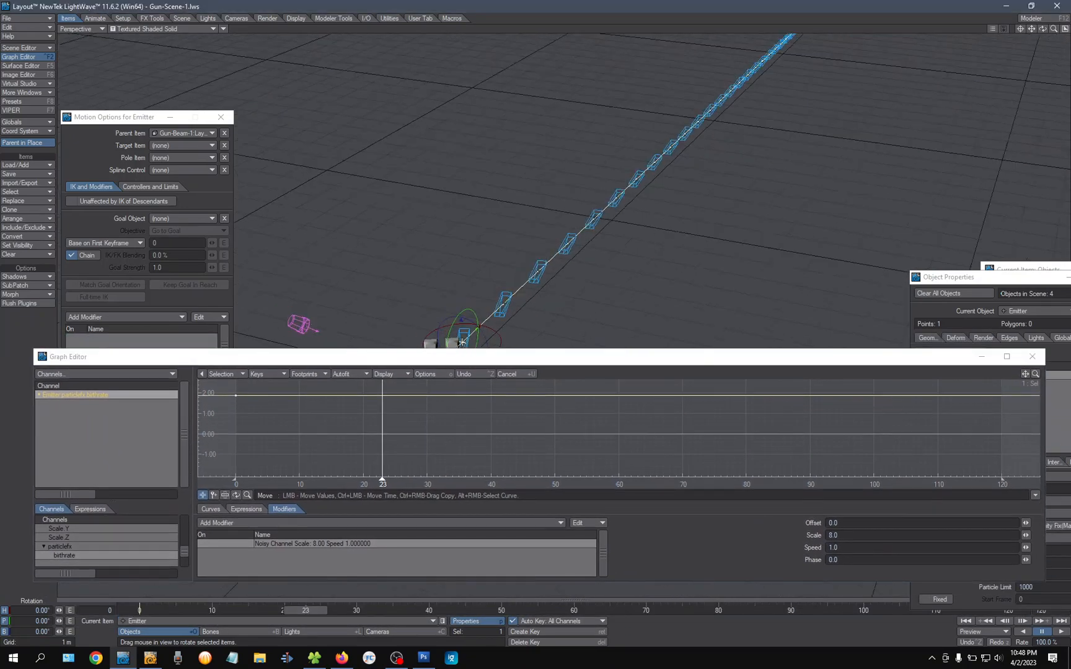
mouse_move(551, 316)
alt+mouse_down()
mouse_move(573, 331)
mouse_move(571, 349)
mouse_move(545, 317)
mouse_move(526, 317)
mouse_move(553, 317)
mouse_move(564, 332)
alt+mouse_up()
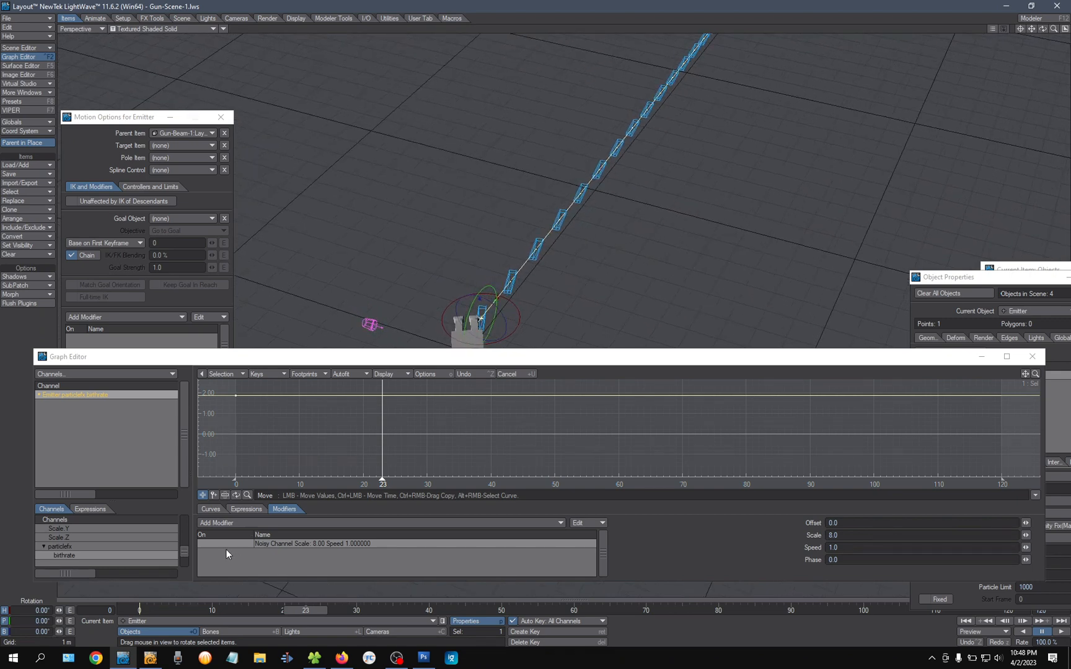
mouse_move(304, 611)
mouse_down()
mouse_move(204, 612)
mouse_move(350, 611)
mouse_move(248, 611)
mouse_move(285, 611)
mouse_up()
Step: Close the Graph Editor and bring the Object Properties and the Current Item: Objects windows back fully into view
click(1032, 356)
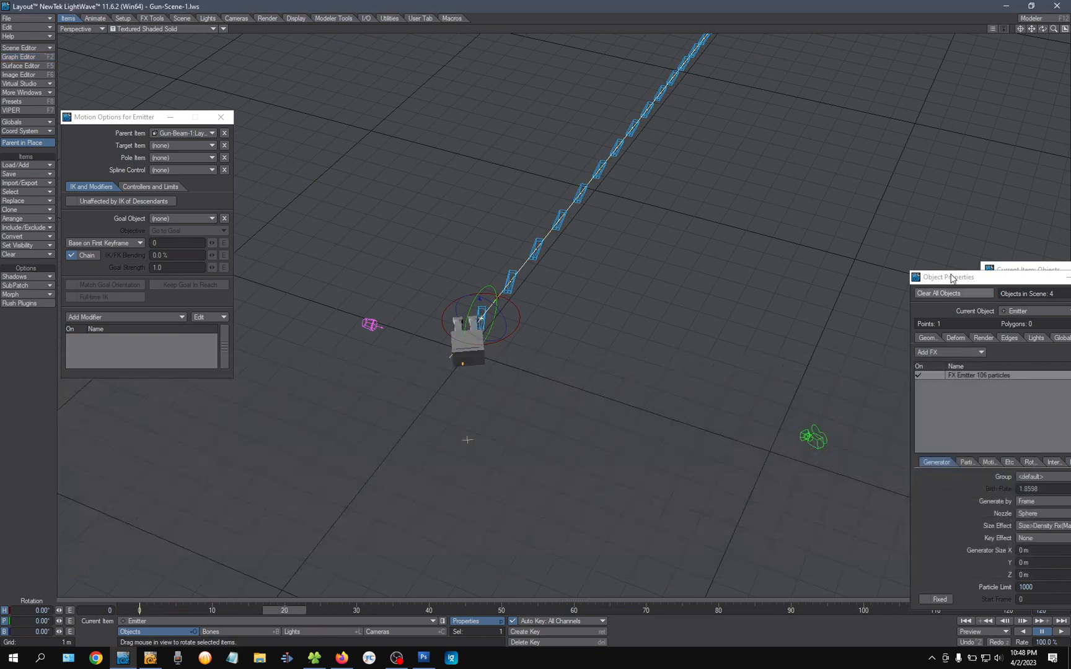
drag(954, 277, 664, 161)
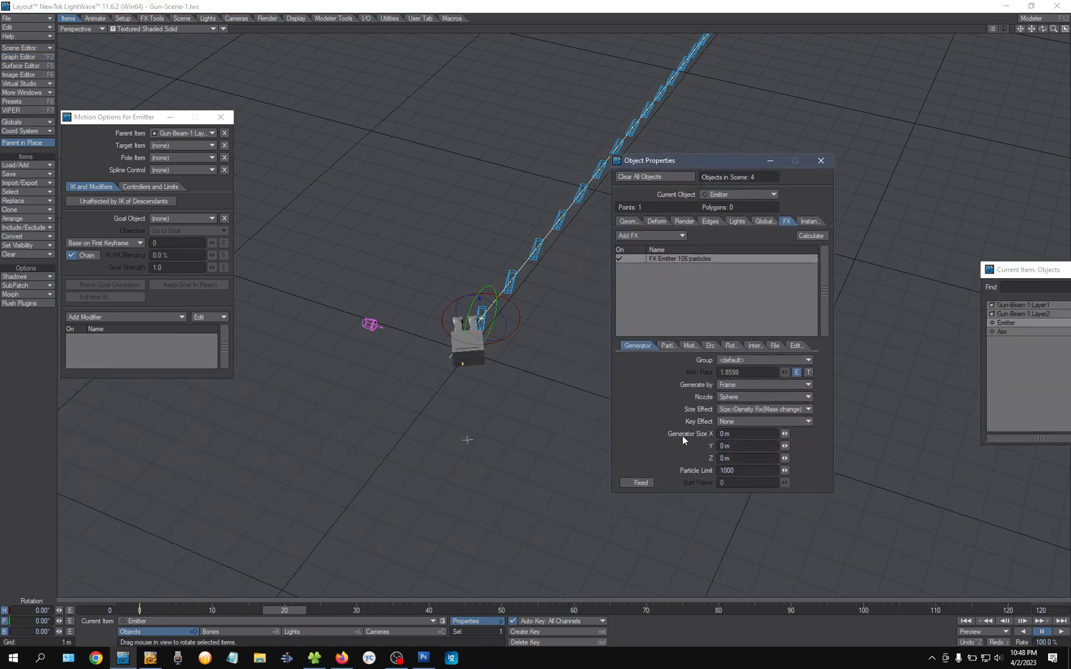
drag(1017, 269, 880, 213)
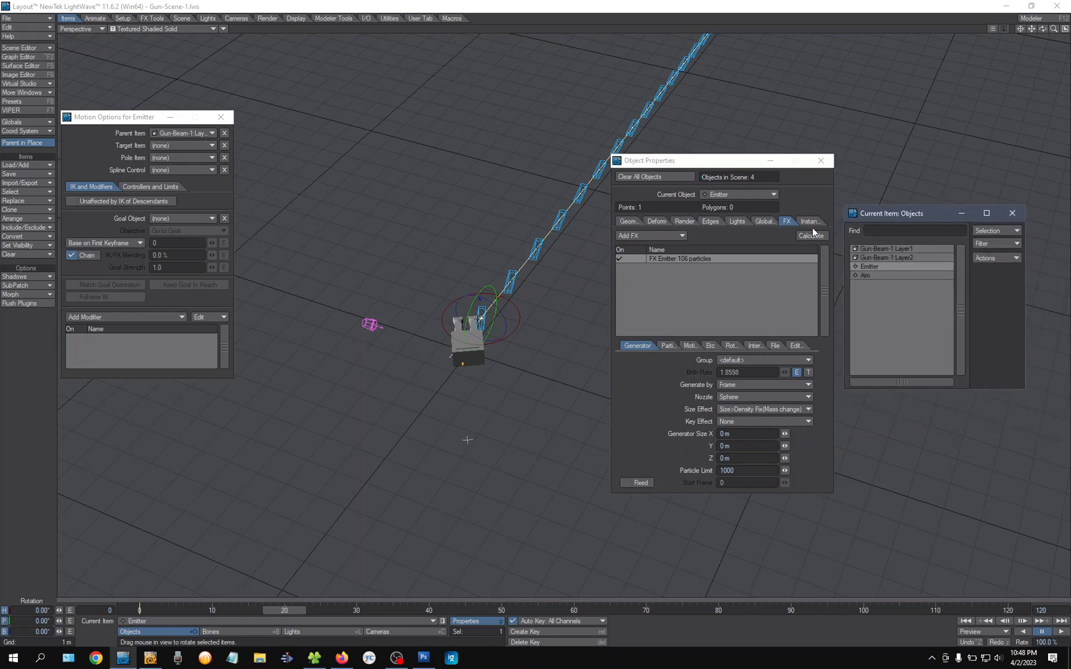
Step: Re-enable the Noisy Channel modifier on the Emitter's birth rate envelope and lower the key at frame 0 to about 0.56
click(797, 372)
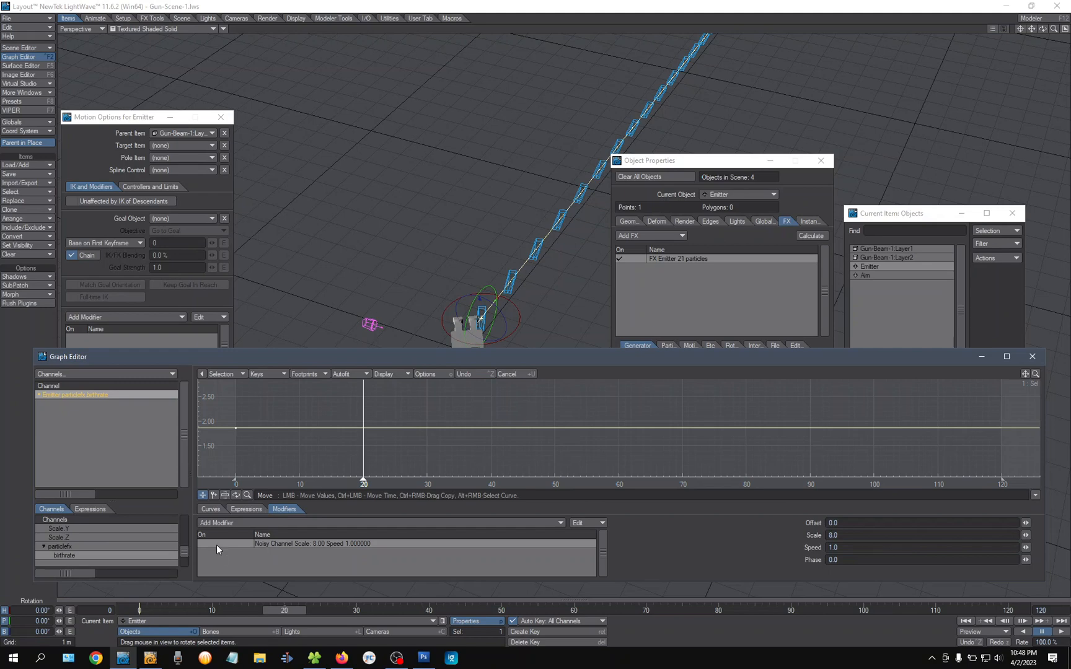
click(216, 546)
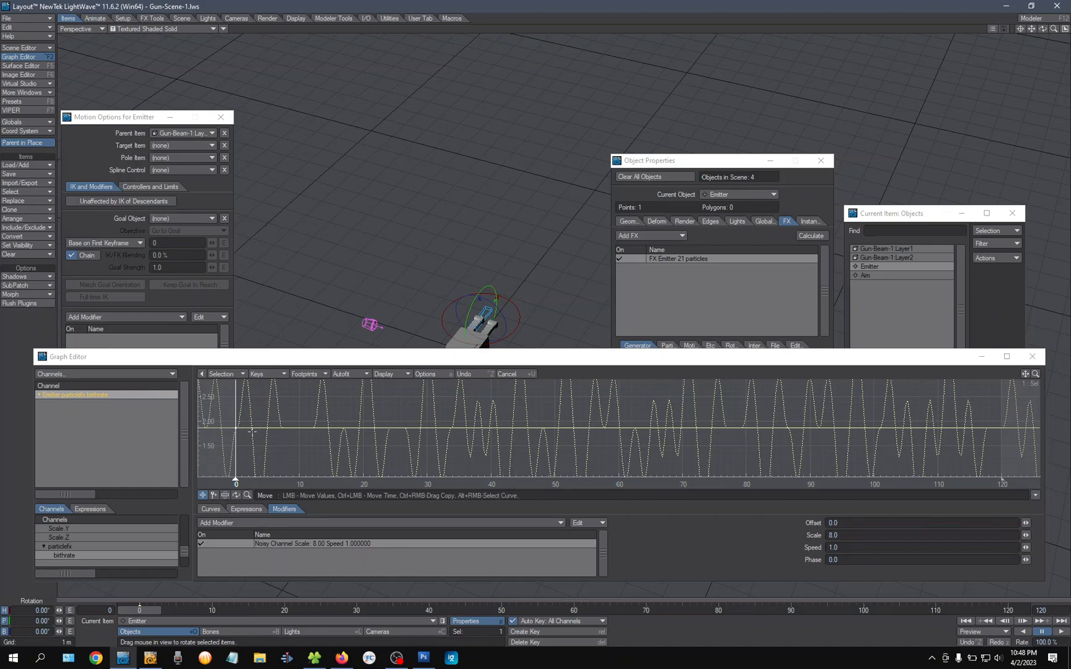
drag(248, 429, 279, 460)
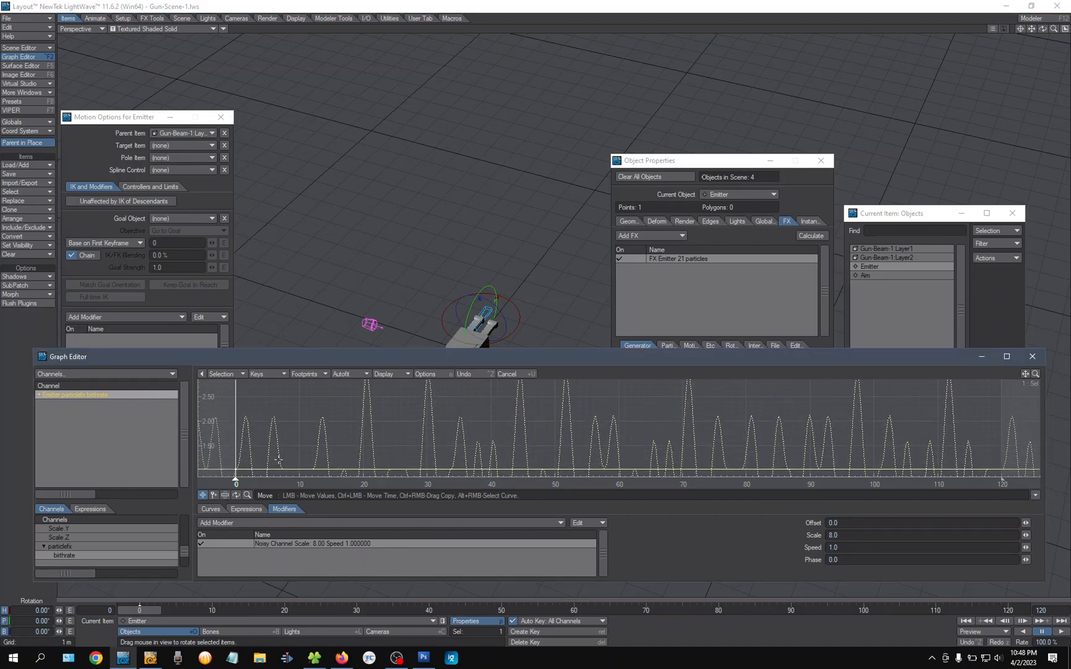
mouse_move(392, 434)
ctrl+alt+mouse_down()
mouse_move(310, 458)
mouse_move(288, 509)
mouse_move(285, 588)
mouse_move(392, 432)
ctrl+alt+mouse_up()
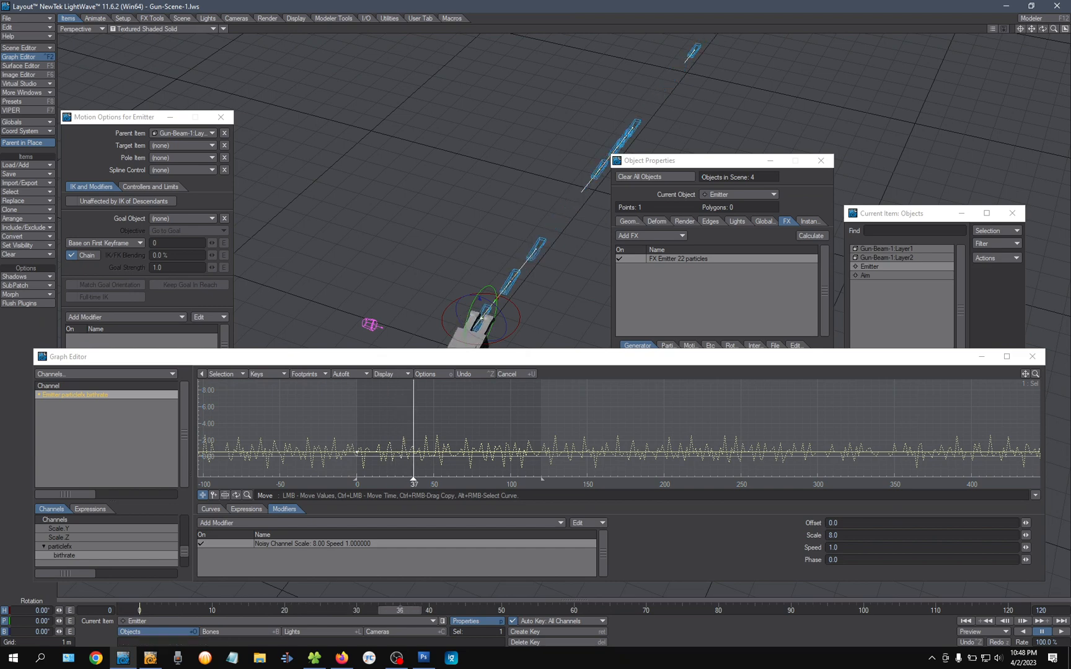
click(1032, 356)
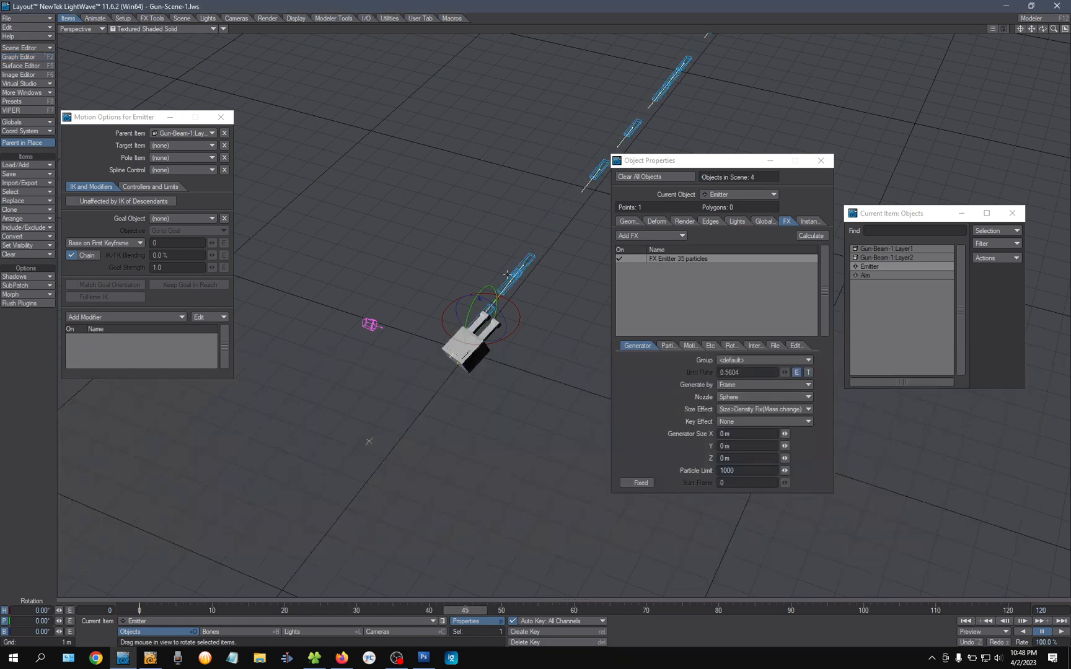
Step: Open the Emitter's particle Instance Generator and display the rotation settings of the Gun-Beam-1:Layer2 instances
mouse_move(149, 120)
mouse_down()
mouse_move(179, 114)
mouse_move(166, 121)
mouse_up()
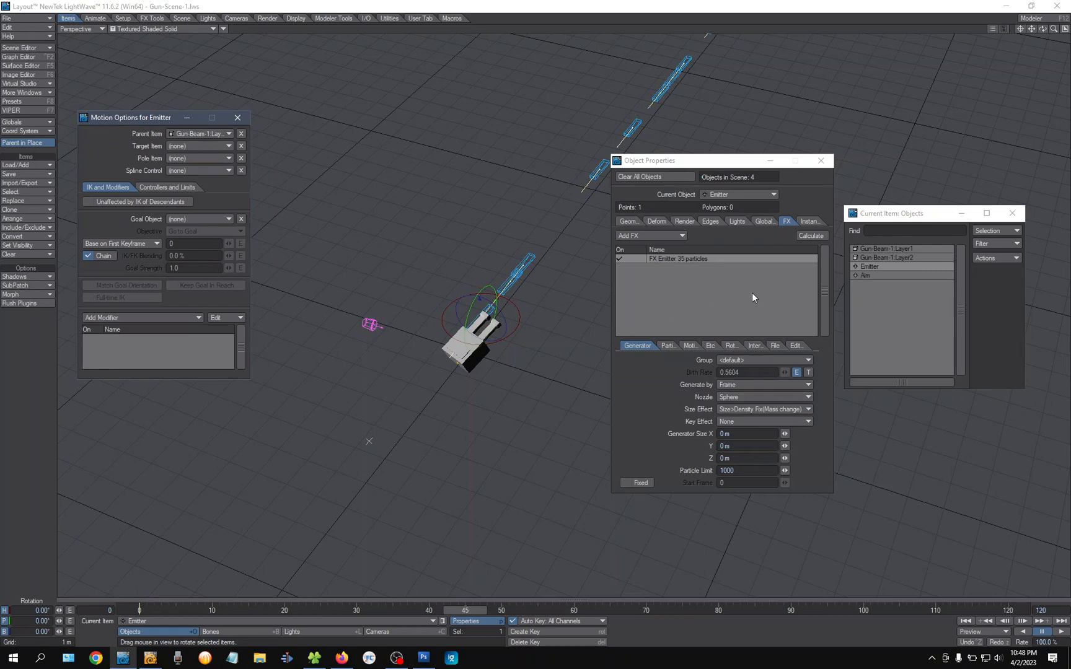
click(801, 222)
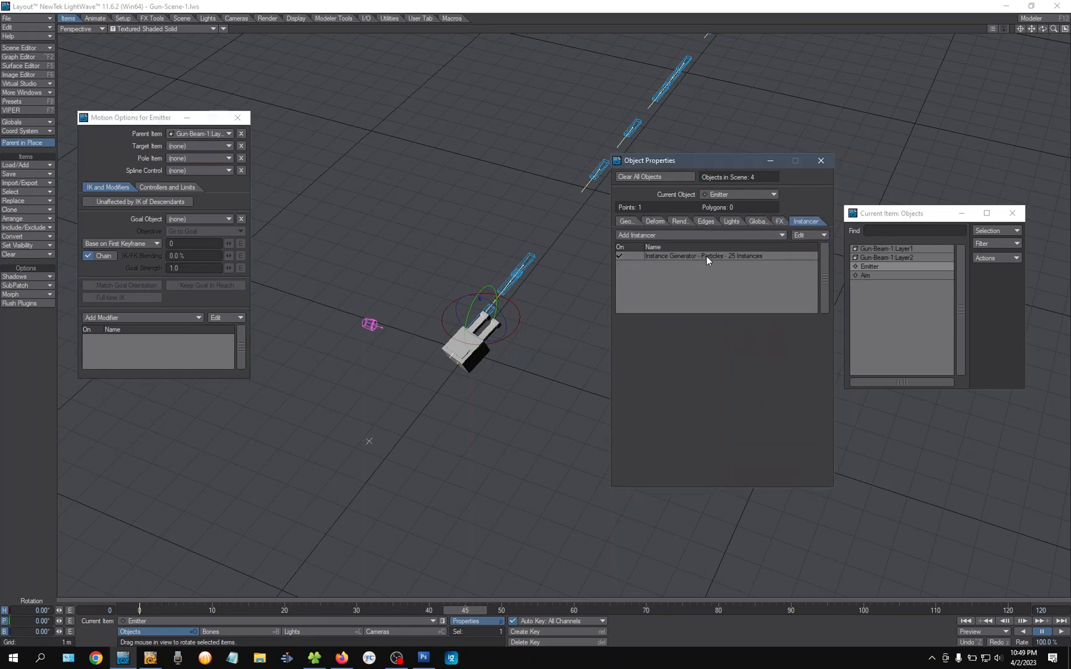
double_click(705, 256)
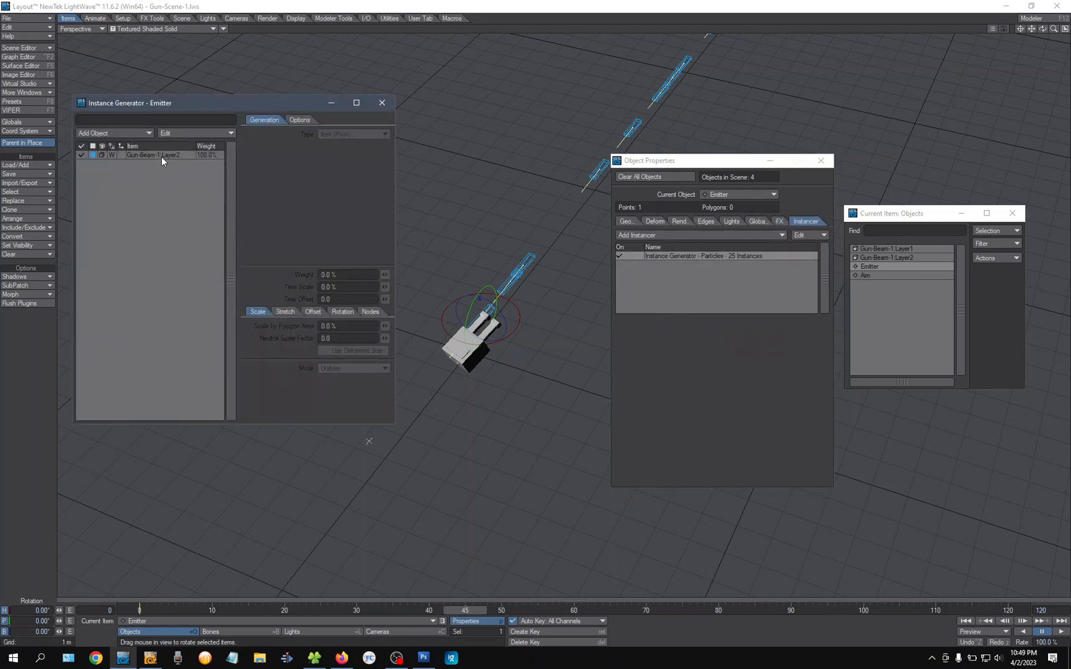
click(162, 156)
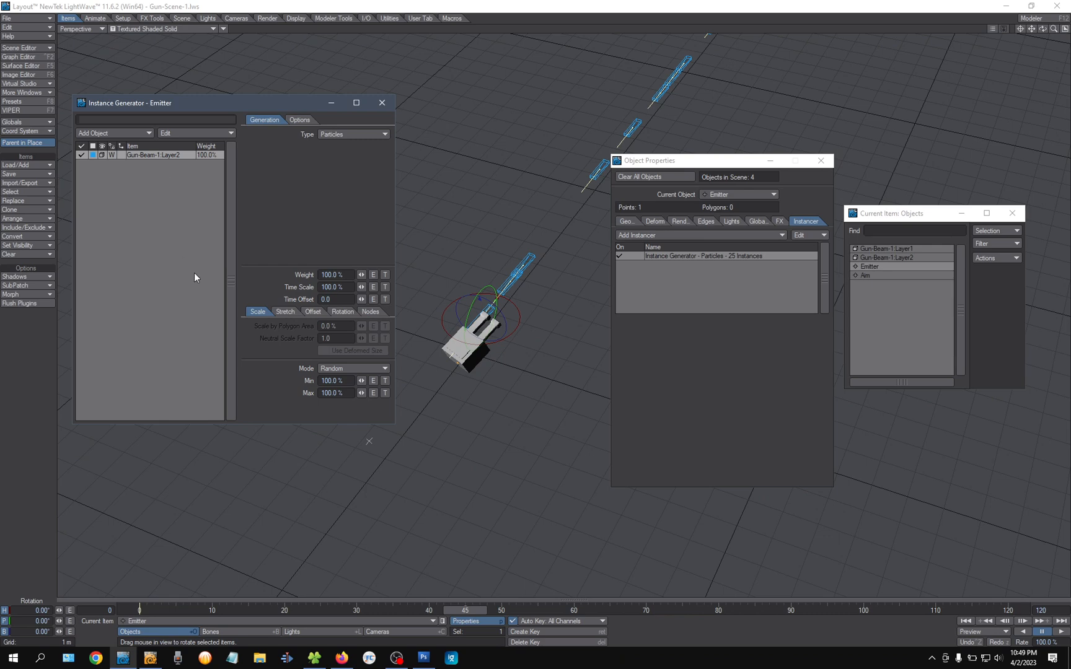
click(346, 313)
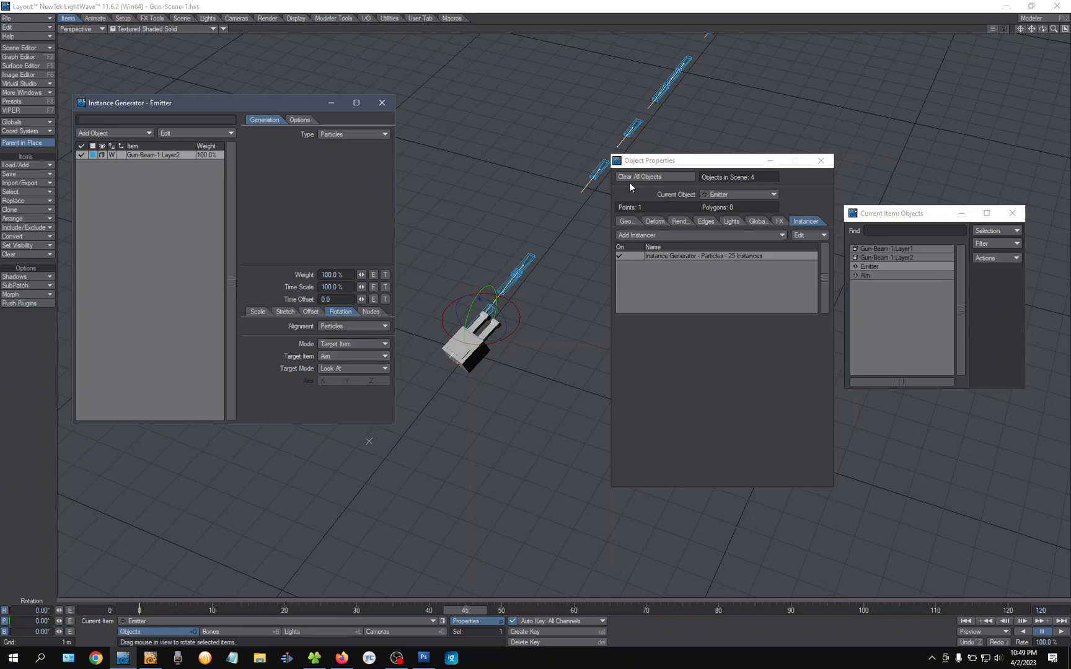
Step: Move Object Properties clear of the beams and scrub the timeline back to frame 0 to inspect the instance alignment
drag(640, 160, 769, 156)
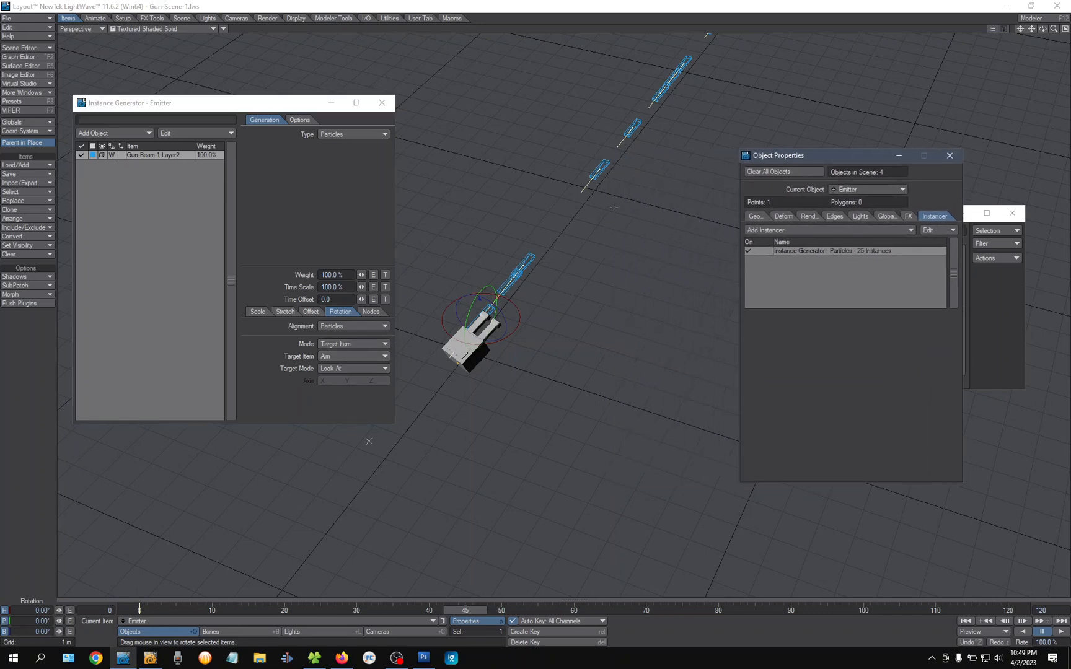
click(144, 612)
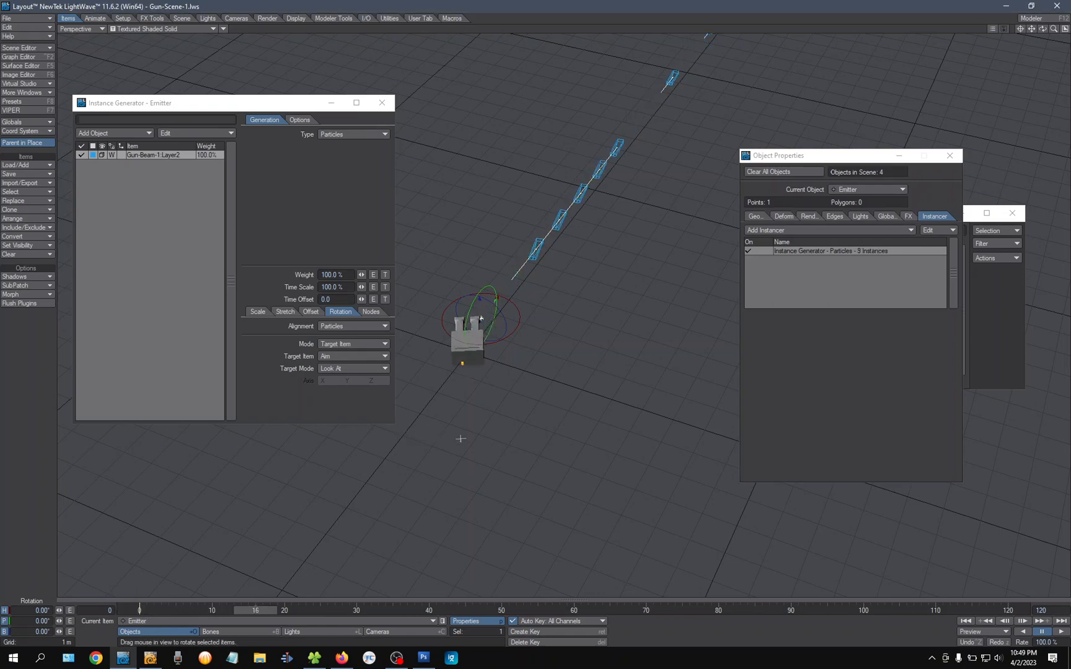
key(Right)
key(Left)
key(Left)
key(Left)
key(Left)
key(Left)
key(Left)
key(Left)
key(Left)
key(Left)
key(Left)
key(Left)
key(Left)
key(Left)
key(Left)
key(Left)
key(Left)
key(Left)
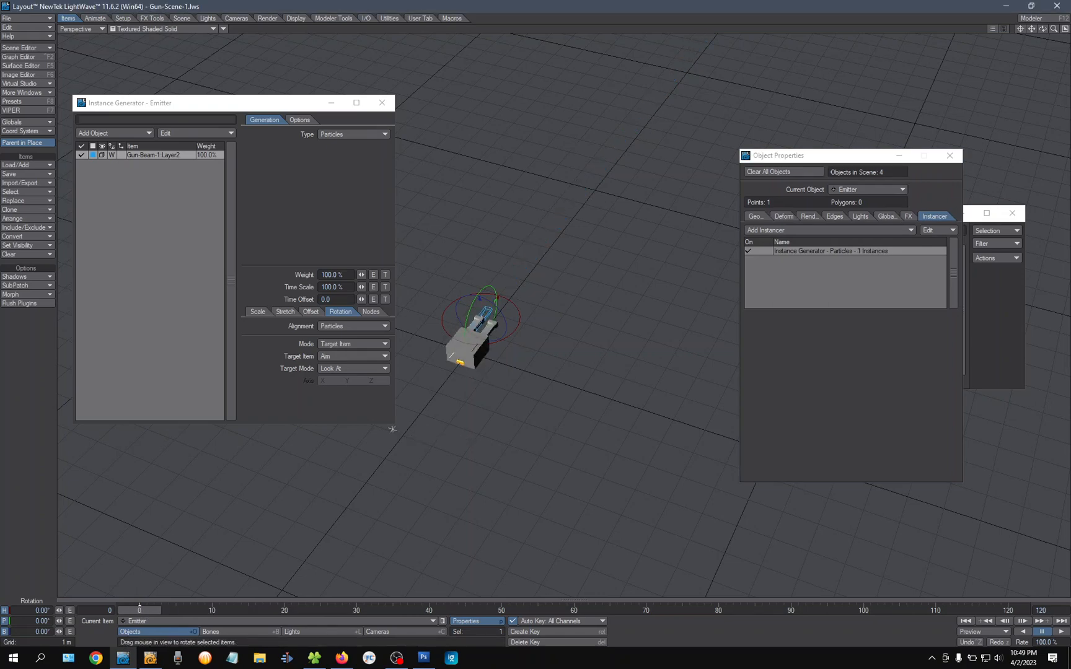
Step: Try the Uniform rotation mode on the beam instances, check it on the timeline, and restore the Target Item mode
click(339, 346)
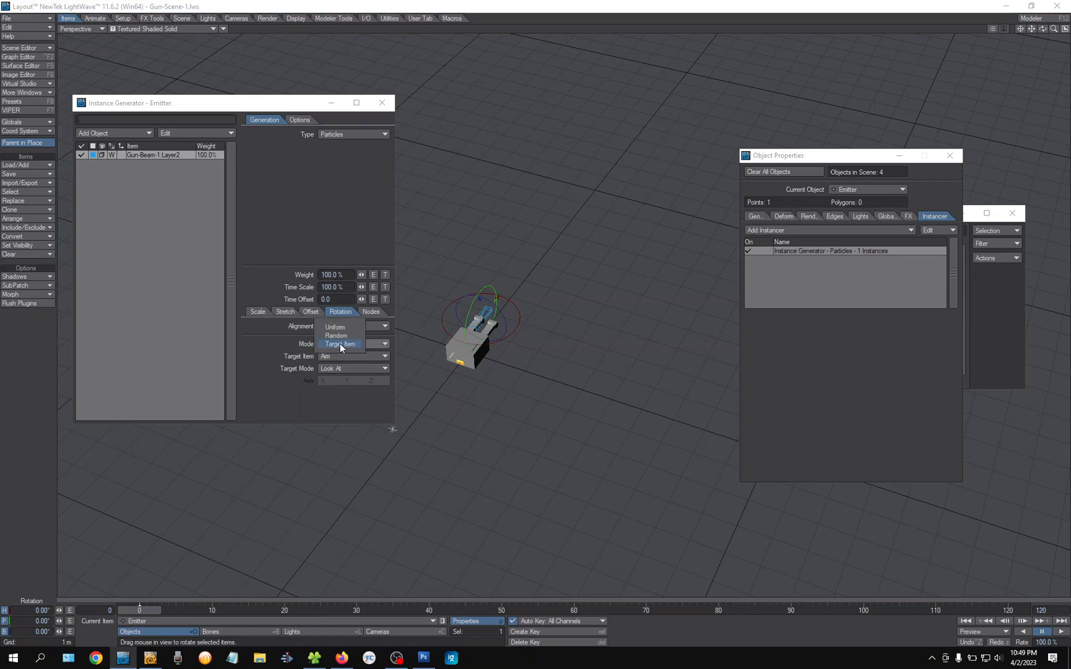
click(341, 329)
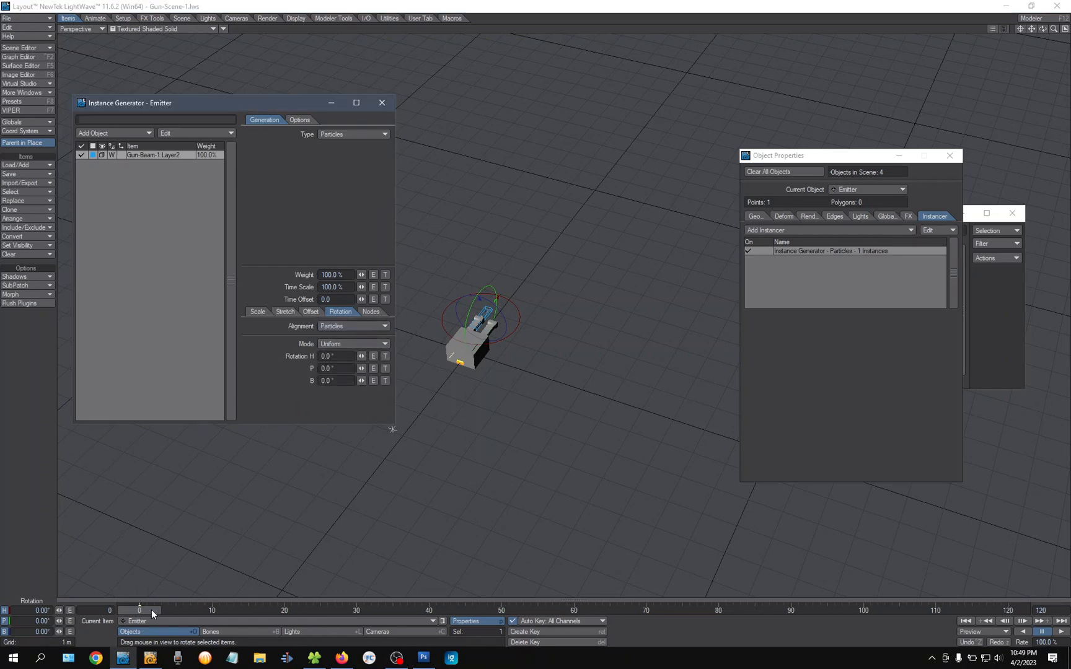
drag(152, 610, 53, 577)
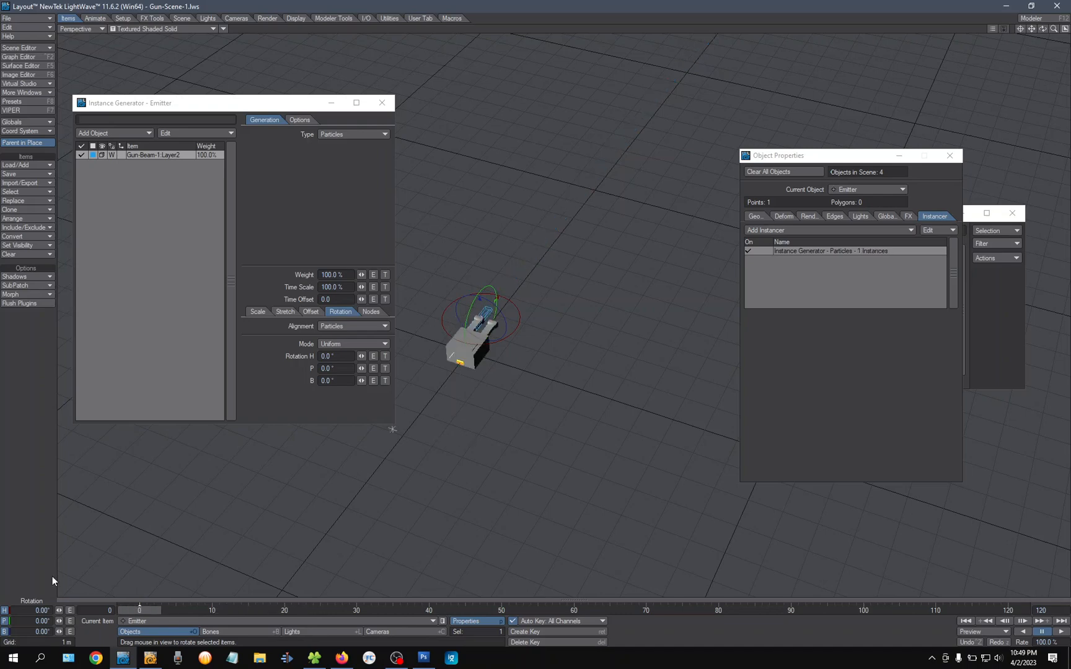
click(341, 344)
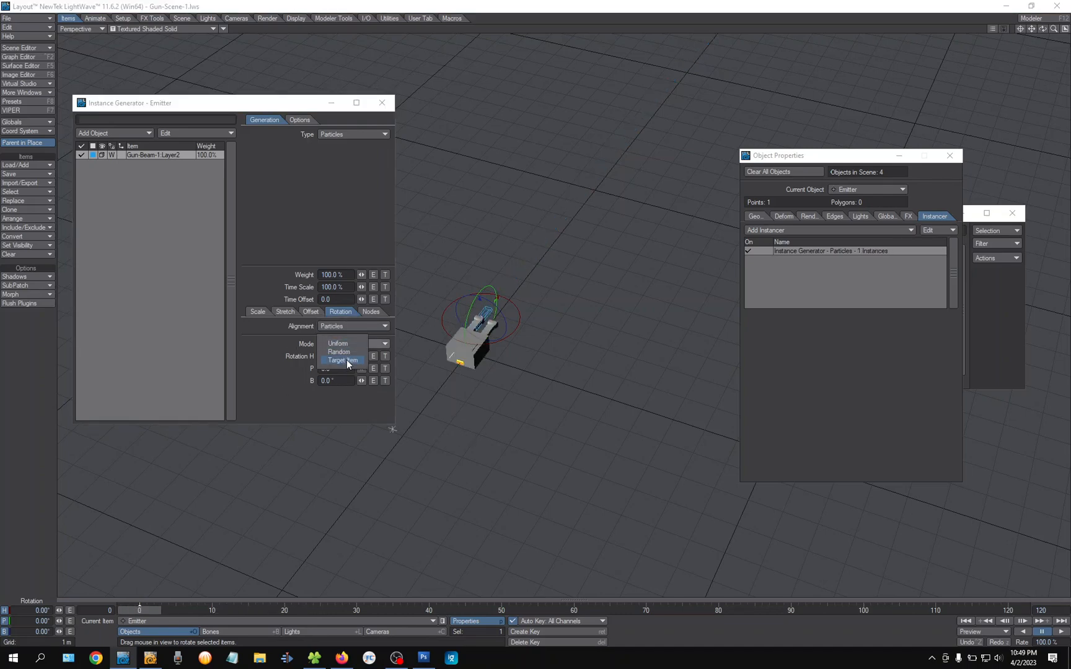
click(345, 360)
mouse_move(142, 612)
mouse_down()
mouse_move(331, 612)
mouse_move(142, 613)
mouse_up()
Step: Try the Axis Aligned target mode on the beam instances, check it on the timeline, and restore Look At
click(342, 370)
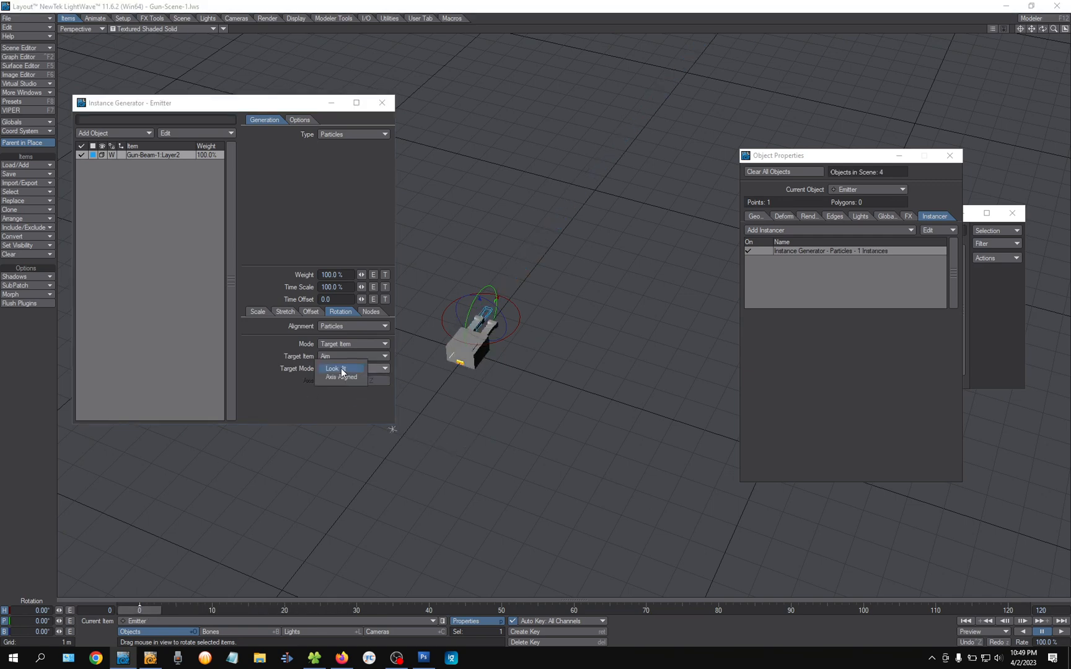
click(341, 377)
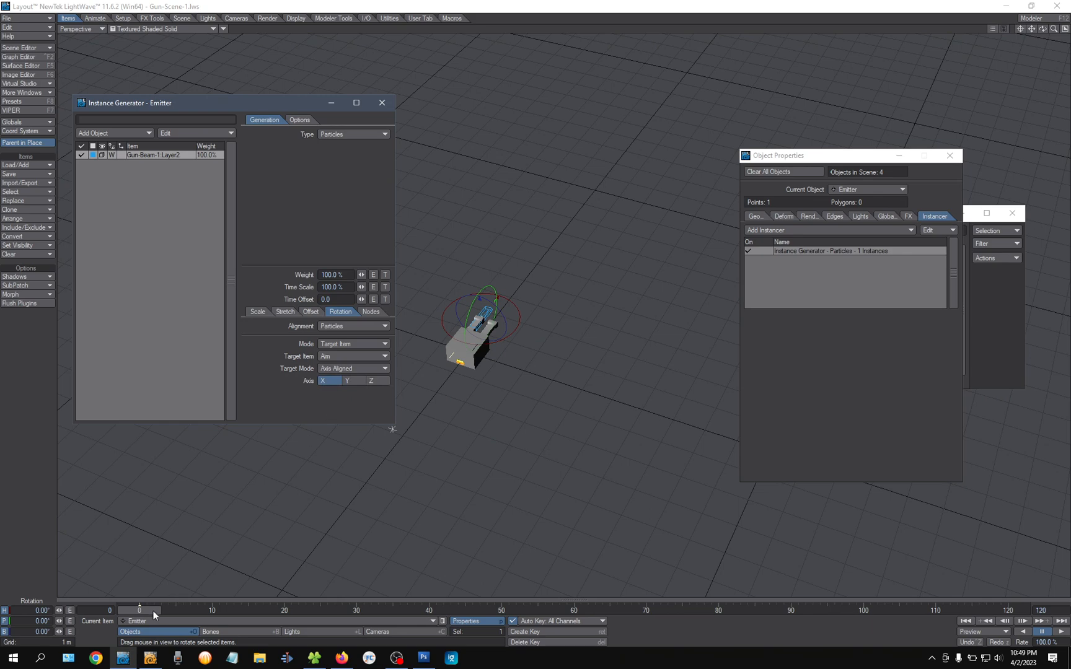
mouse_move(153, 613)
mouse_down()
mouse_move(317, 614)
mouse_move(148, 613)
mouse_up()
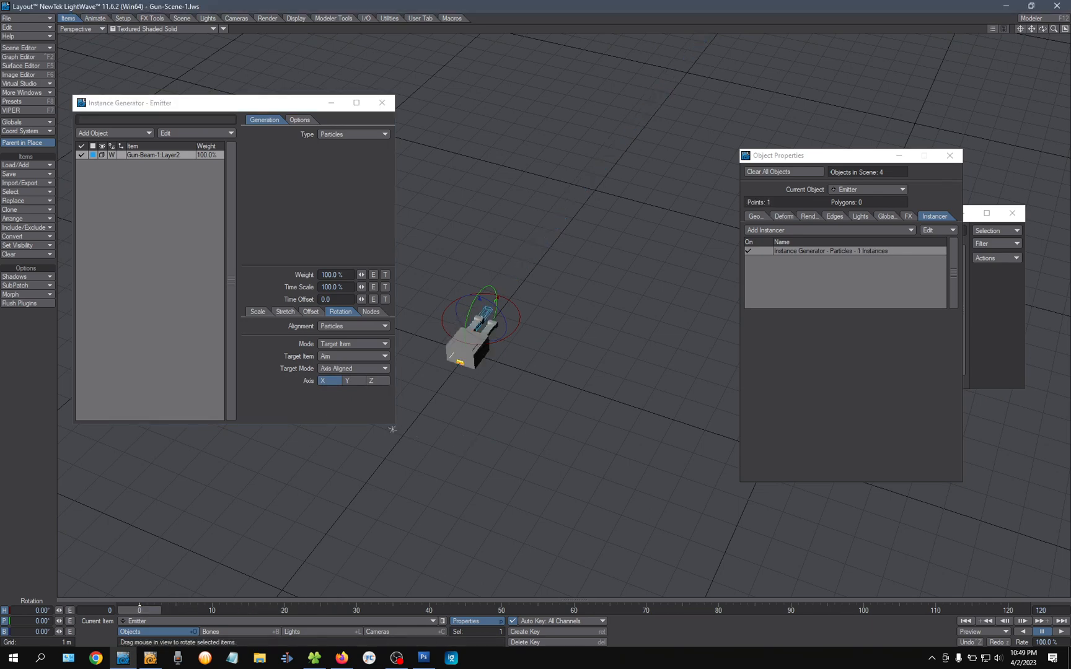
click(338, 370)
click(338, 362)
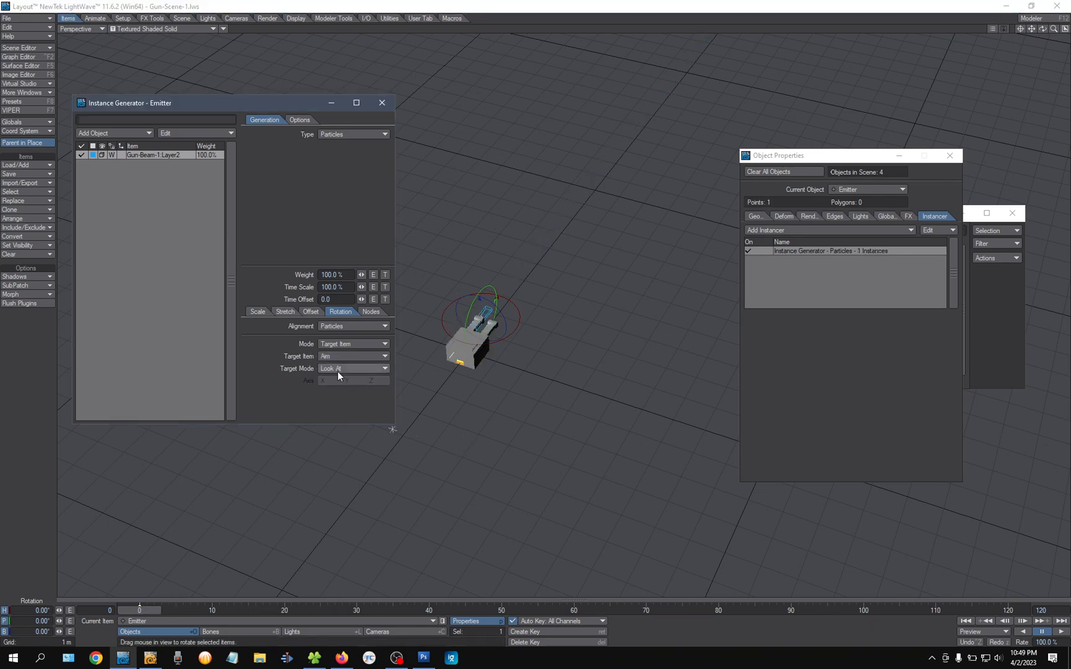
mouse_move(142, 612)
mouse_down()
mouse_move(350, 611)
mouse_move(141, 612)
mouse_up()
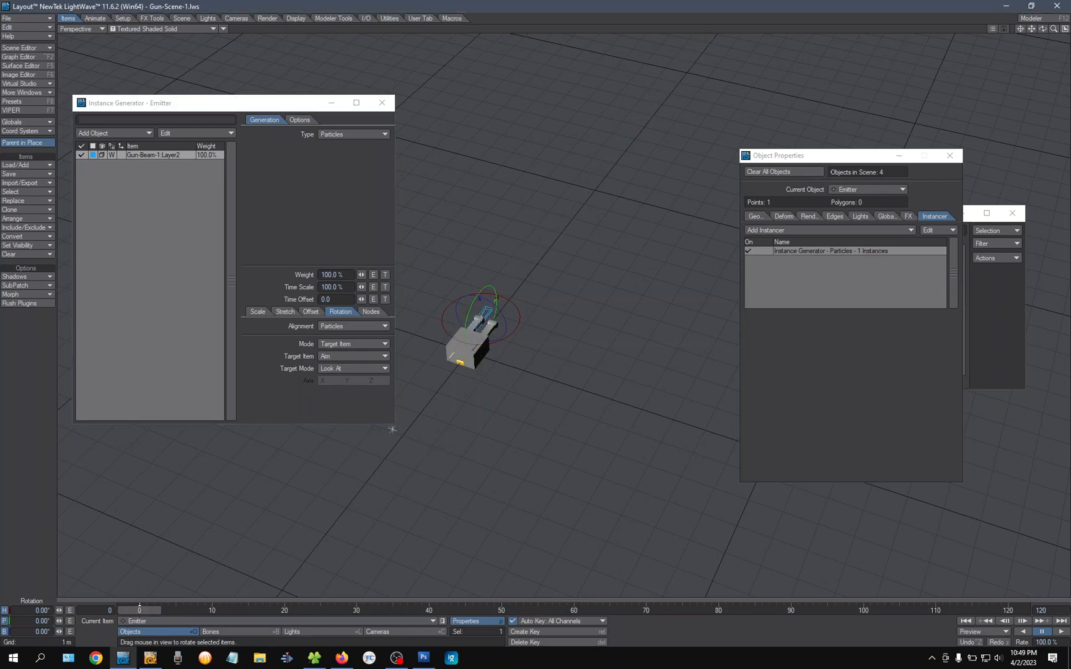
Step: Try Light as the beam instances' target item, restore Aim, and scrub the timeline to check the beam direction
click(333, 356)
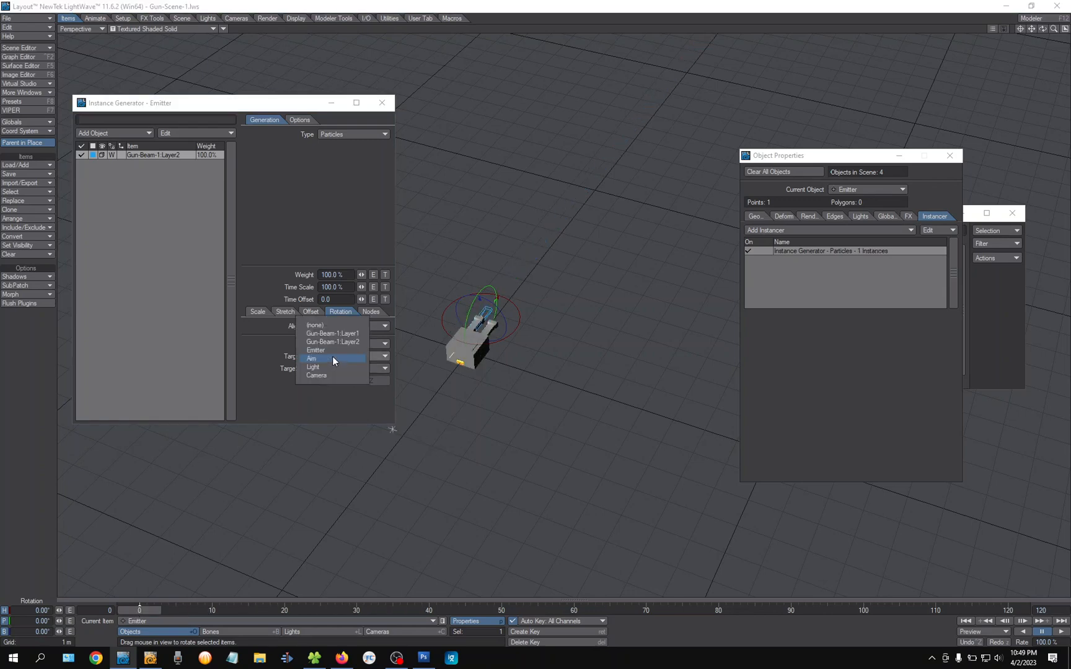
click(332, 366)
mouse_move(144, 613)
mouse_down()
mouse_move(287, 613)
mouse_move(140, 612)
mouse_up()
click(335, 356)
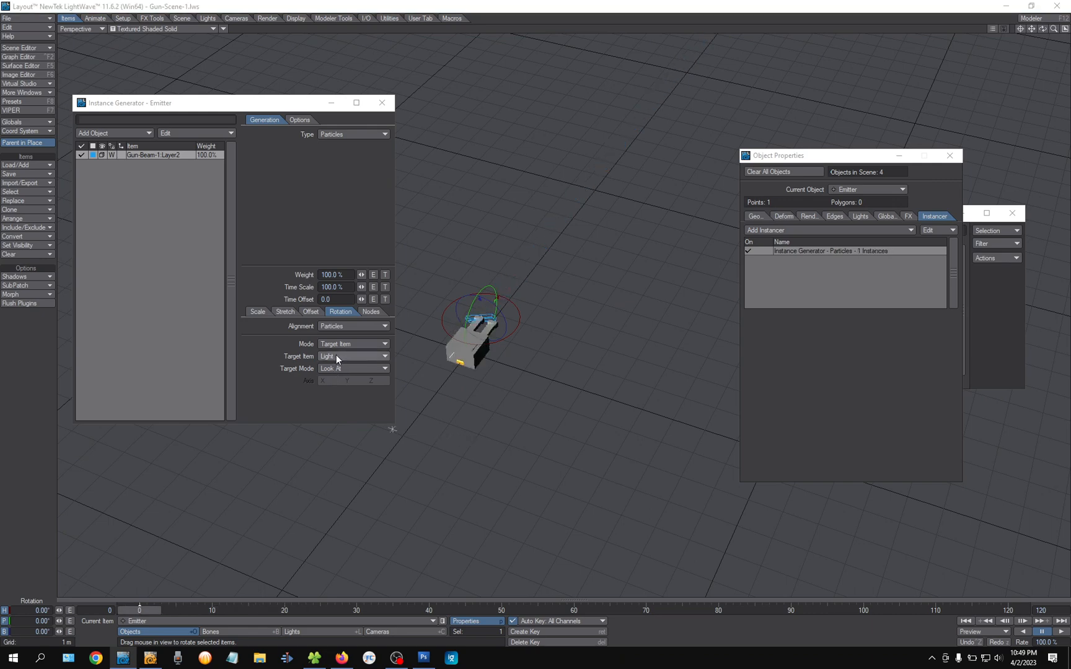
click(334, 345)
drag(141, 611, 364, 611)
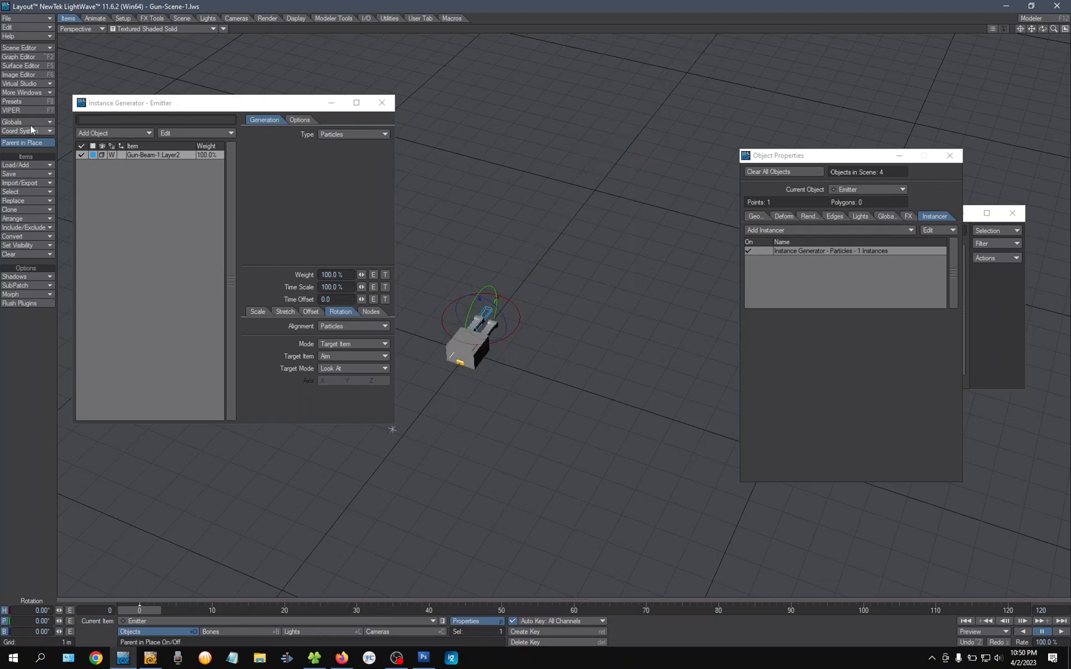
Step: Turn on Studio's live mode and scrub the timeline to frame 30 to check the beams, closing Studio when done
click(31, 84)
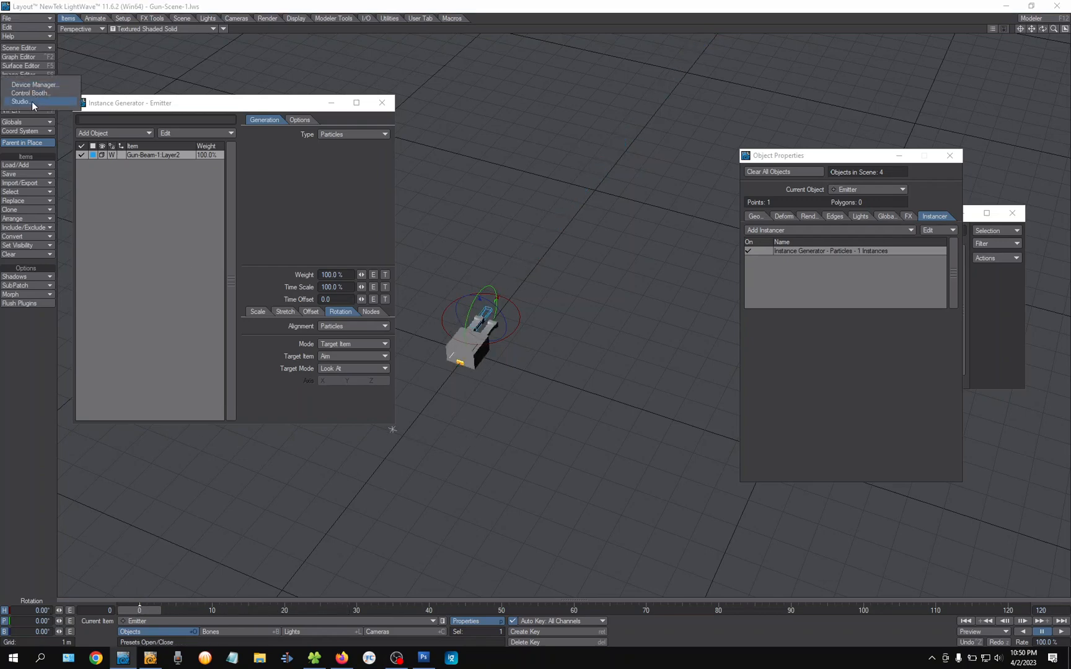
click(31, 101)
click(70, 177)
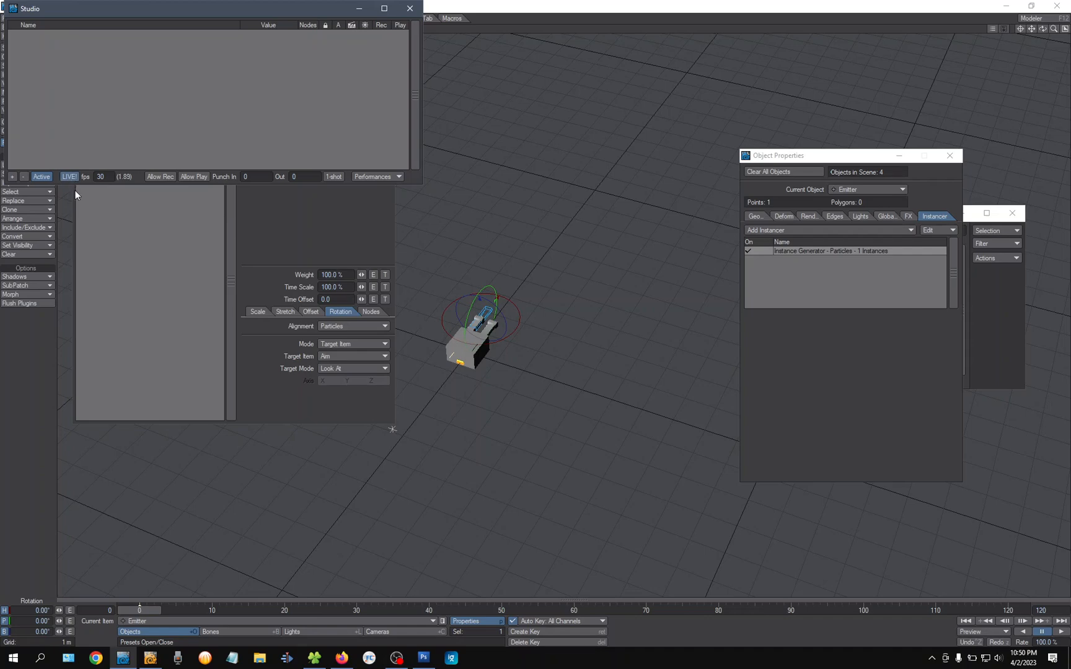
drag(147, 609, 336, 608)
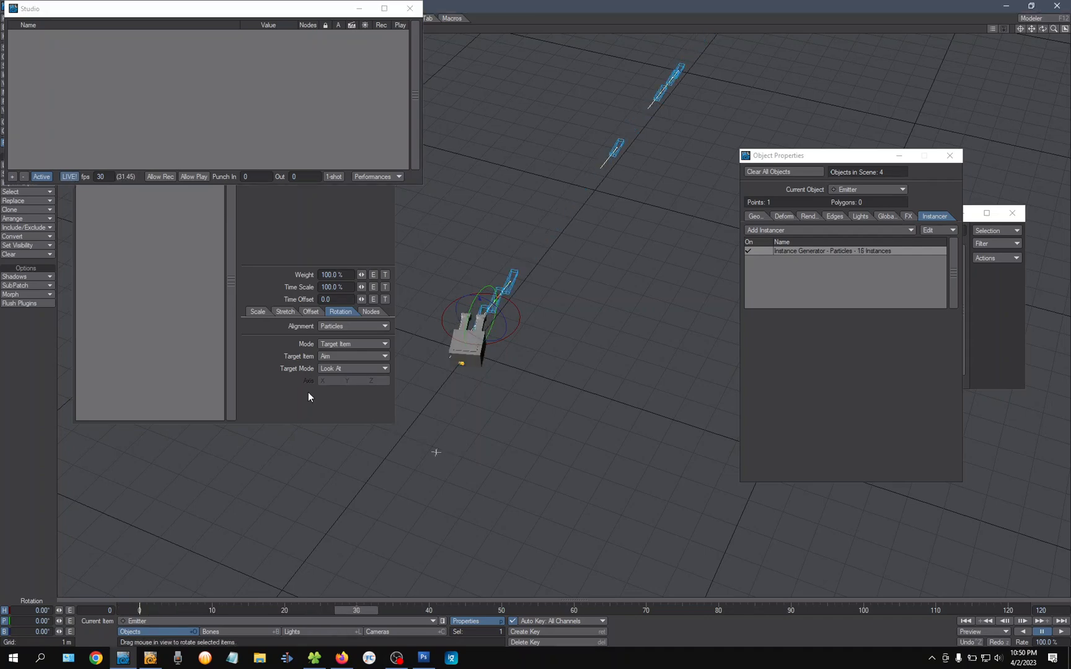
click(409, 8)
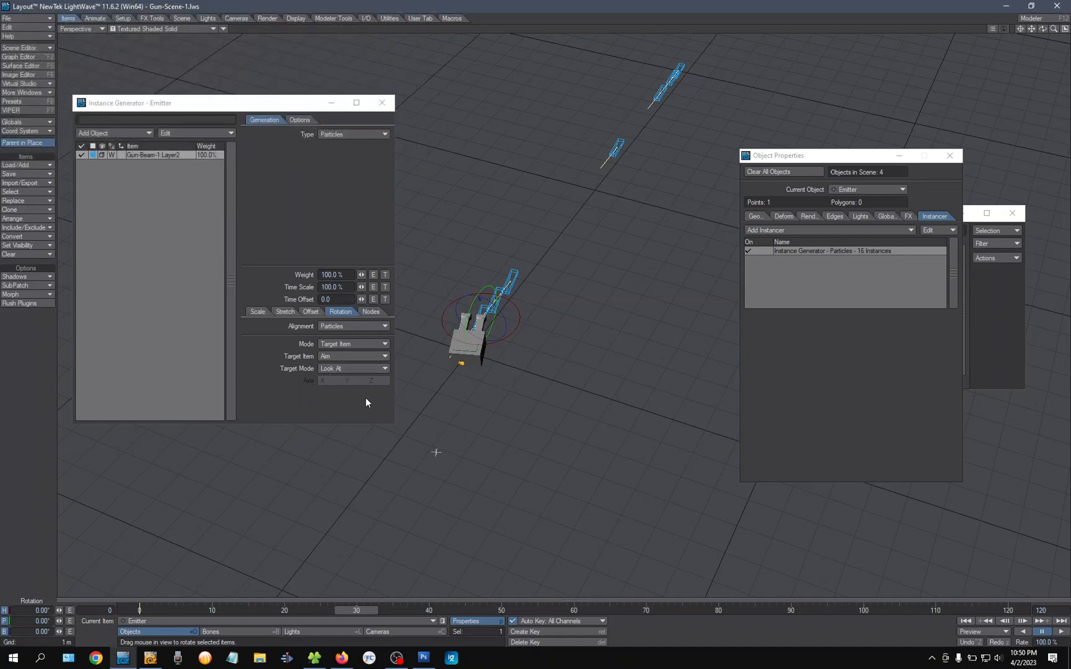
Step: Return to the Emitter's FX settings, scrub the timeline to check the beams, and recalculate the particle simulation
drag(841, 156, 697, 136)
click(768, 194)
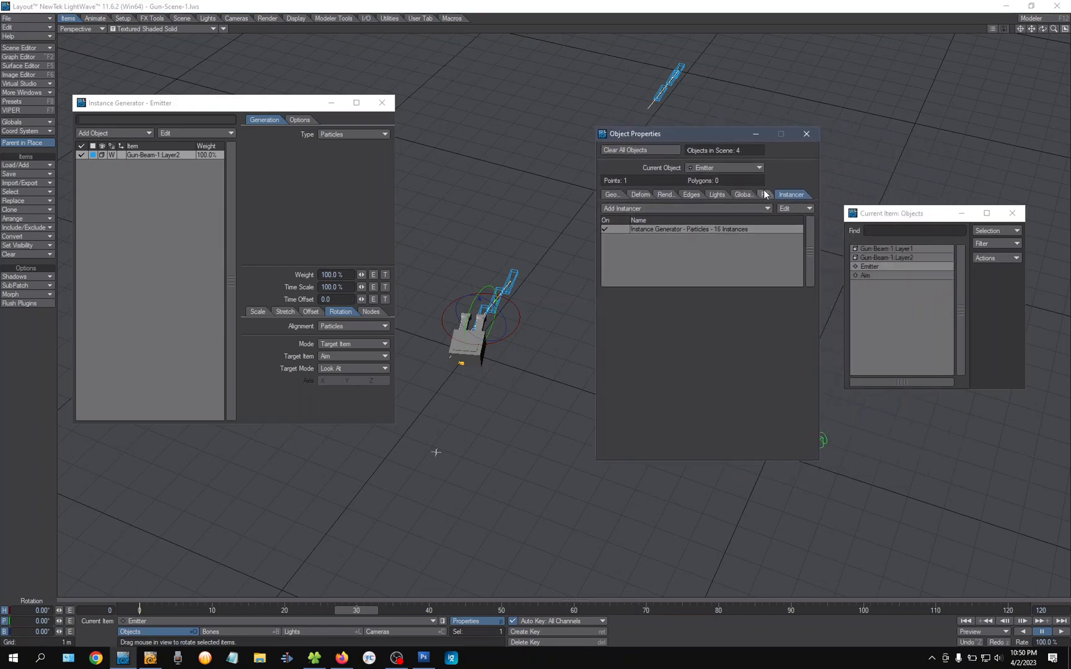
double_click(667, 233)
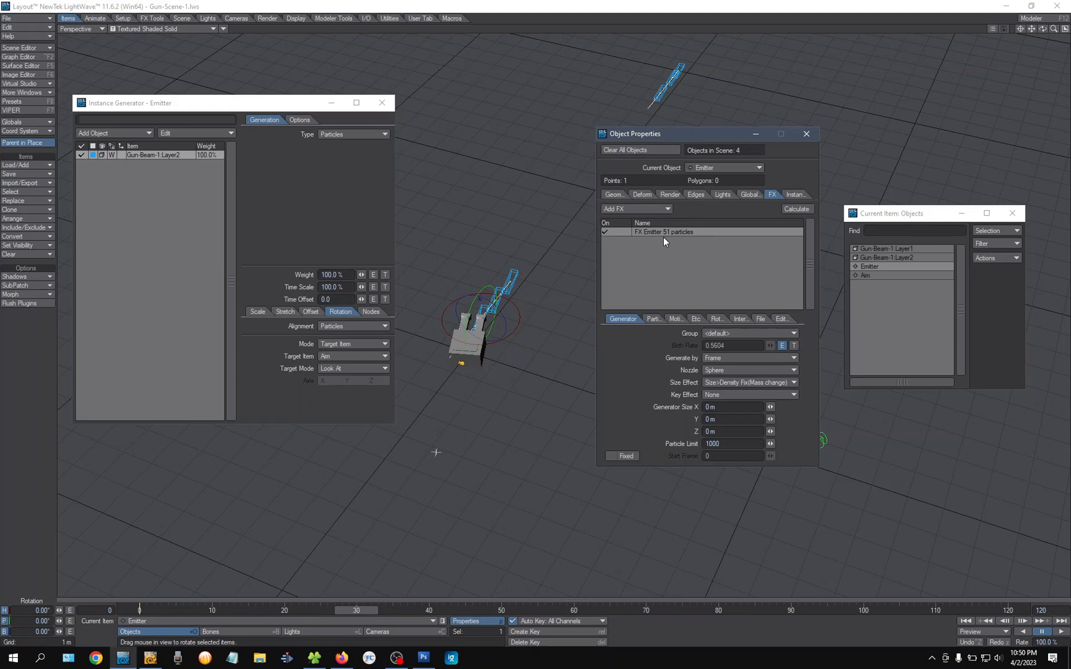
drag(143, 610, 305, 610)
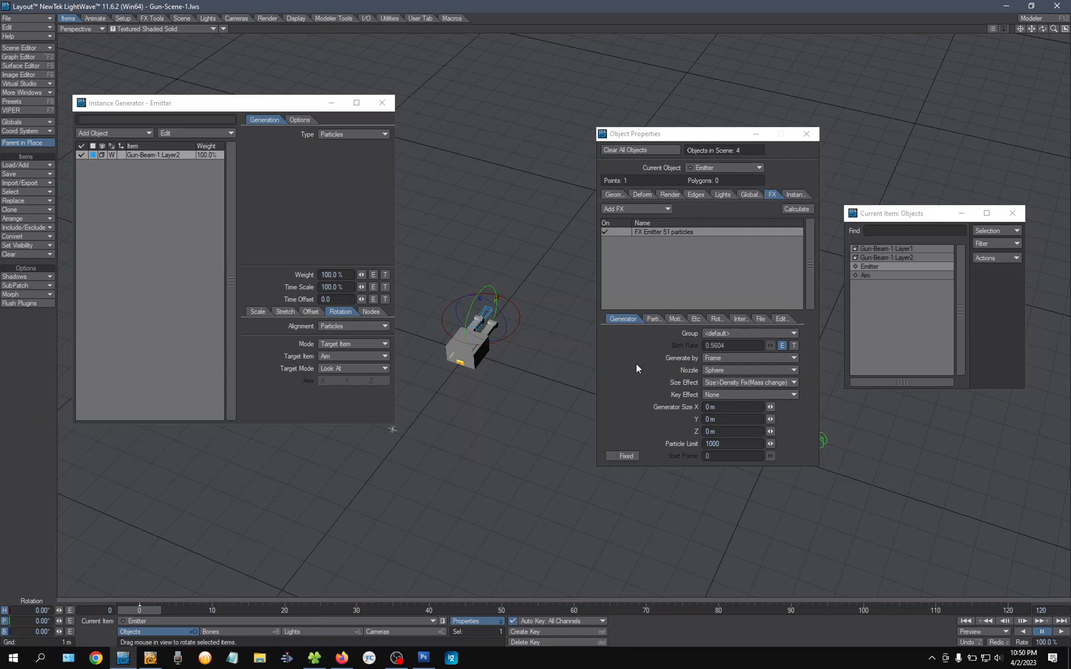
click(798, 208)
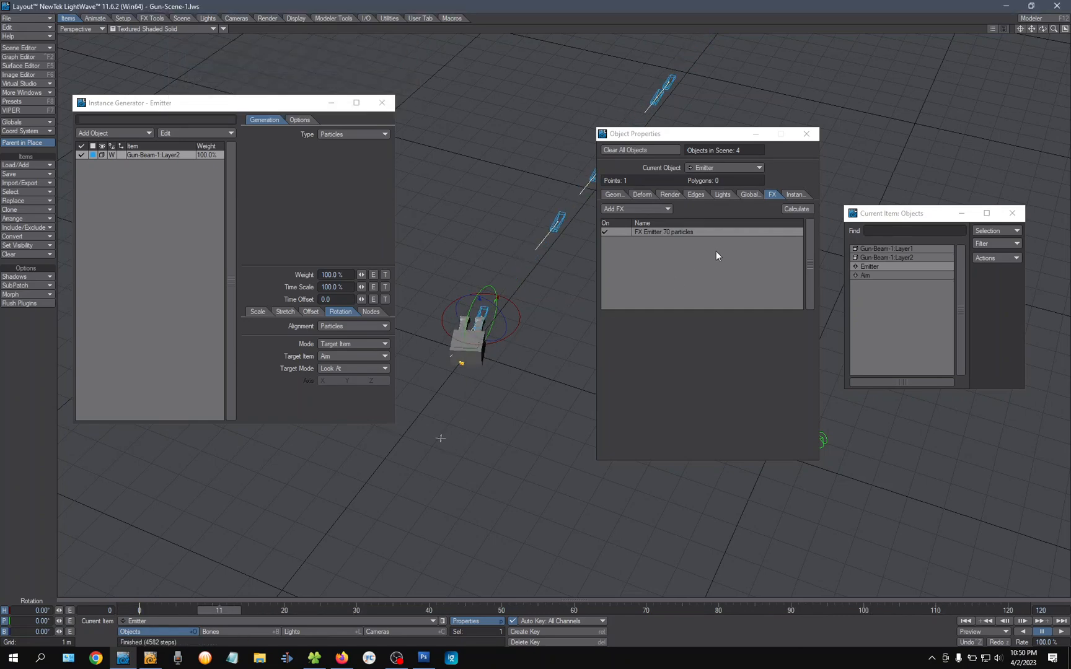
Step: Reopen the FX Emitter's settings and examine its particle weight, size, resistance and life time values
double_click(698, 231)
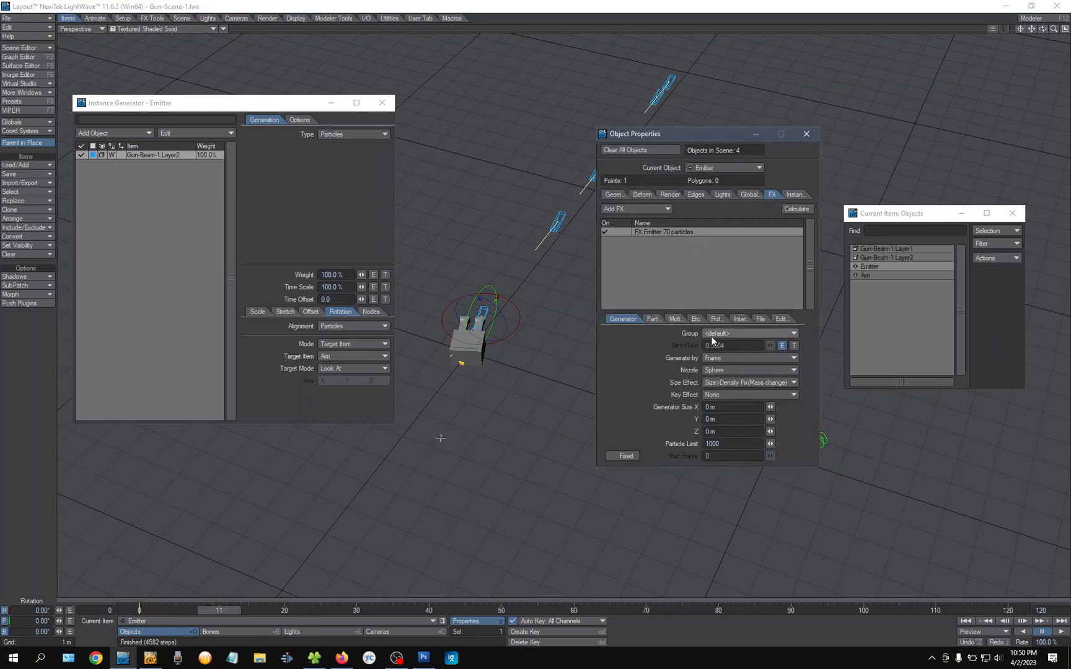
click(678, 319)
click(644, 319)
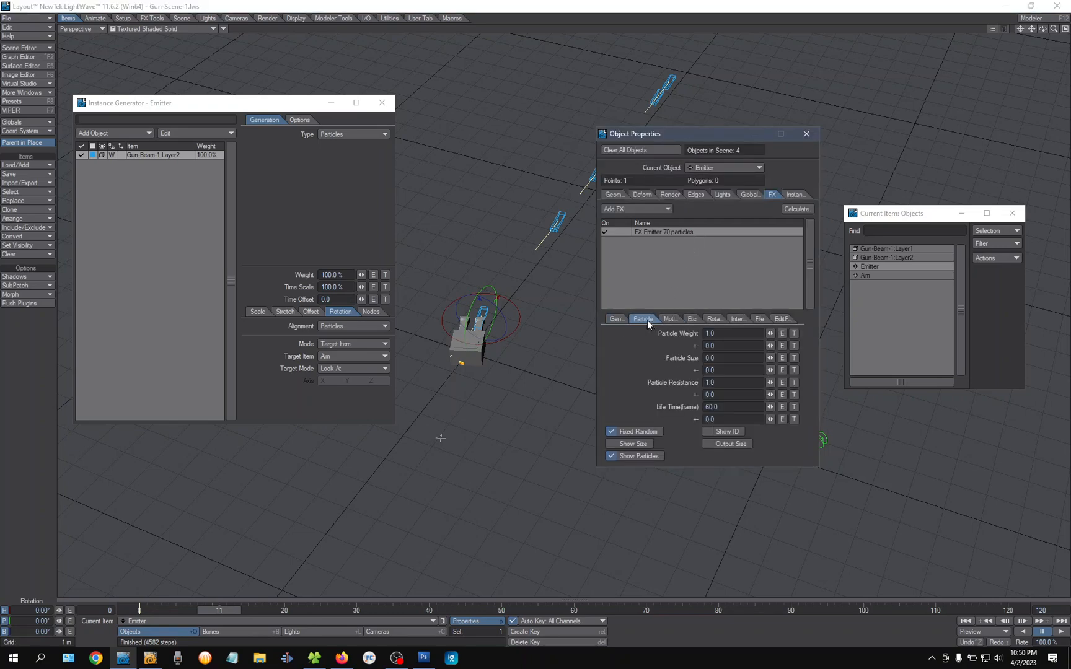
Step: Try Align to Path as the FX Emitter's particle rotation, scrub the timeline to check the beams, and restore None
click(693, 320)
click(711, 319)
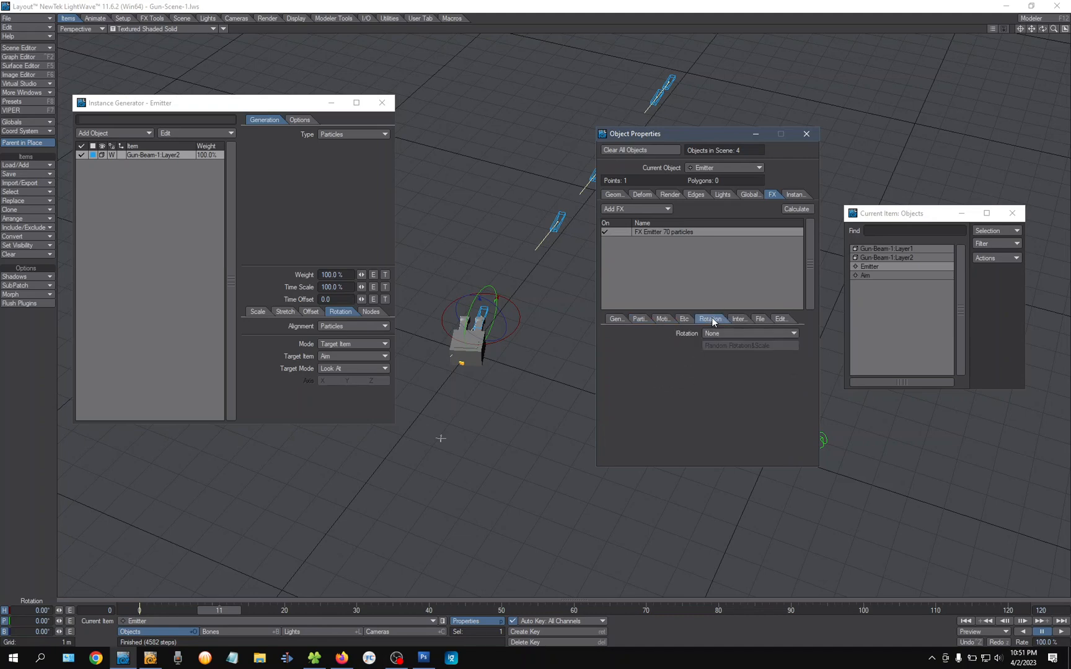
click(720, 333)
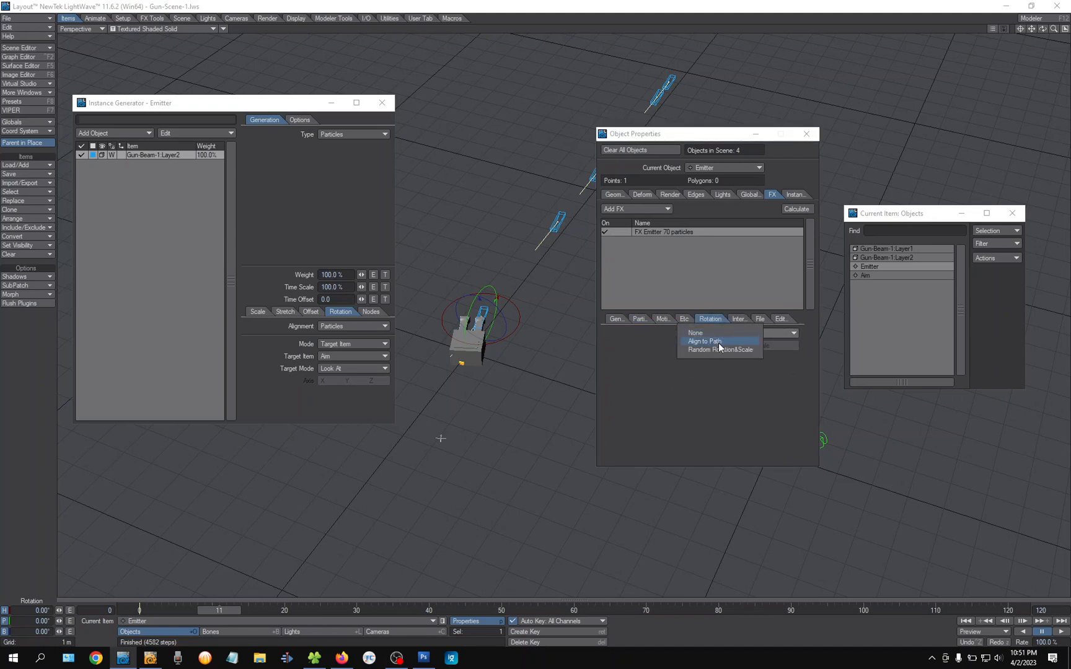
click(719, 342)
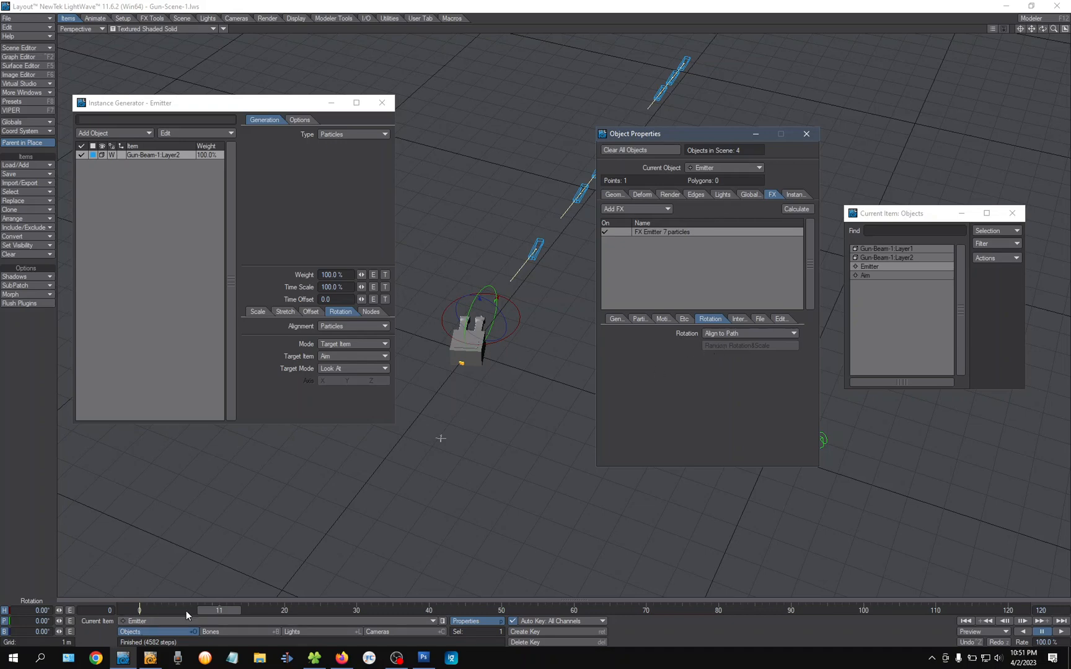
click(441, 438)
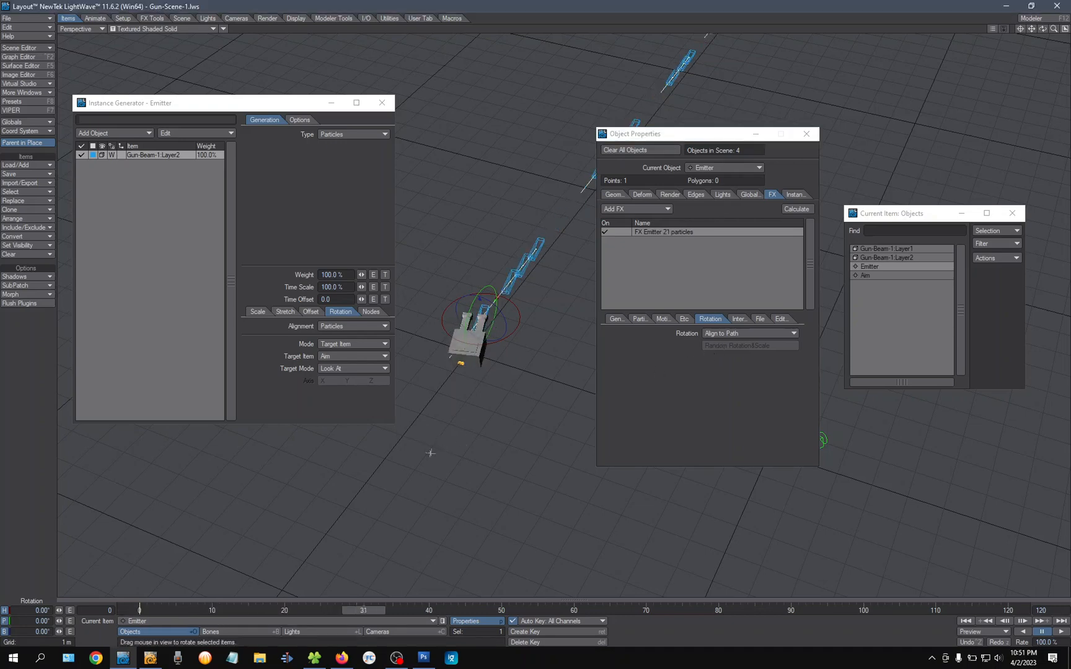
click(737, 334)
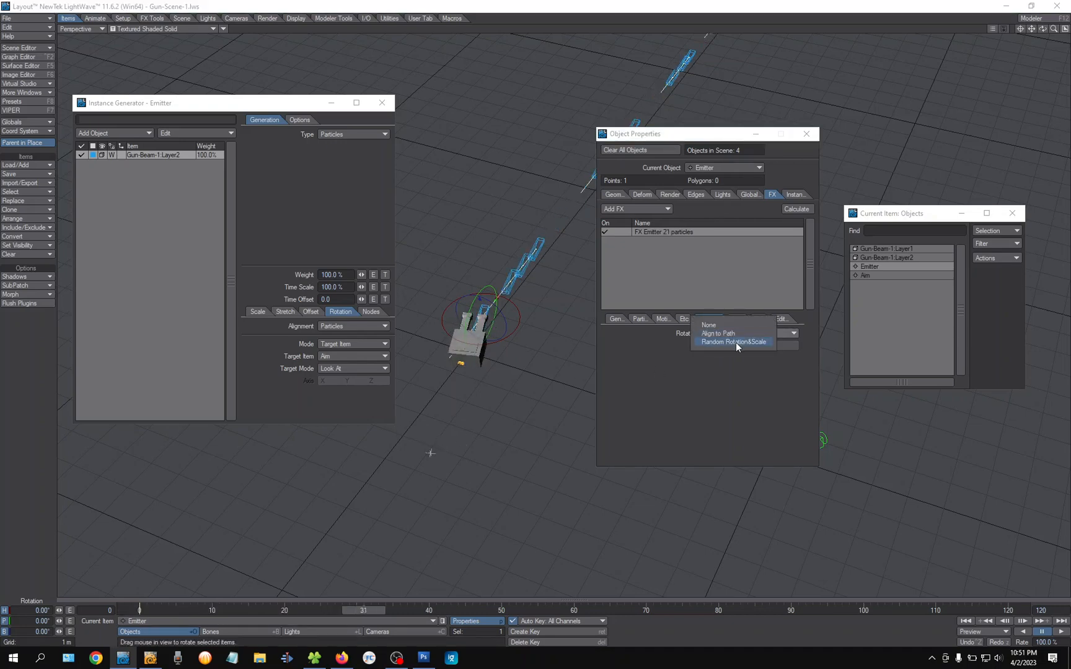
click(734, 325)
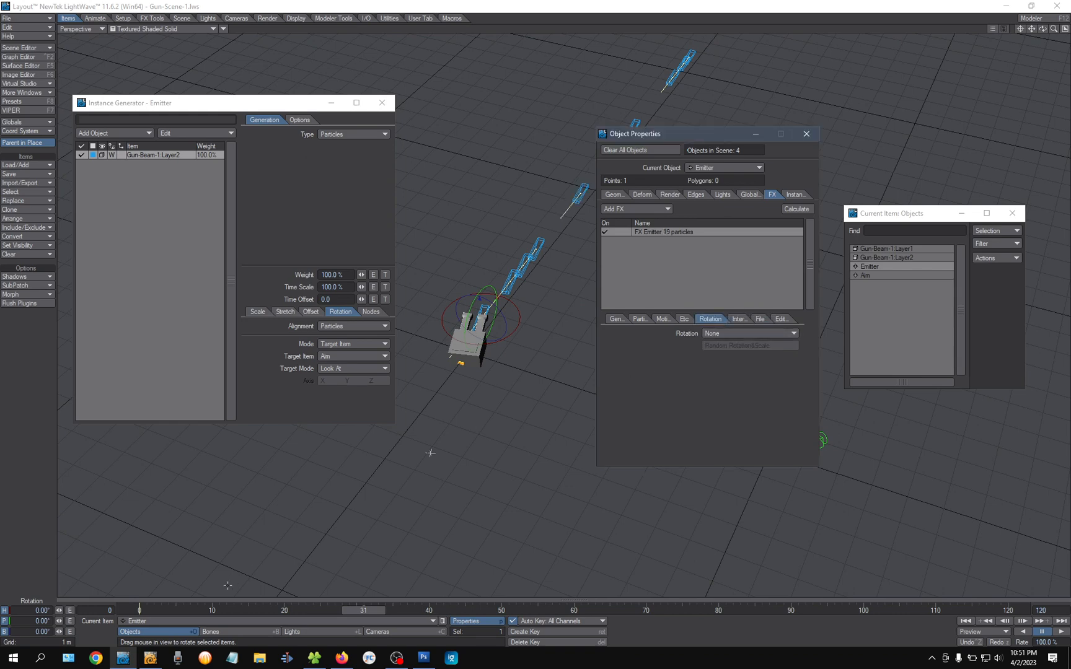
Step: Scrub the timeline to check the beams, and select the Aim object to check its motion against the gun
click(448, 447)
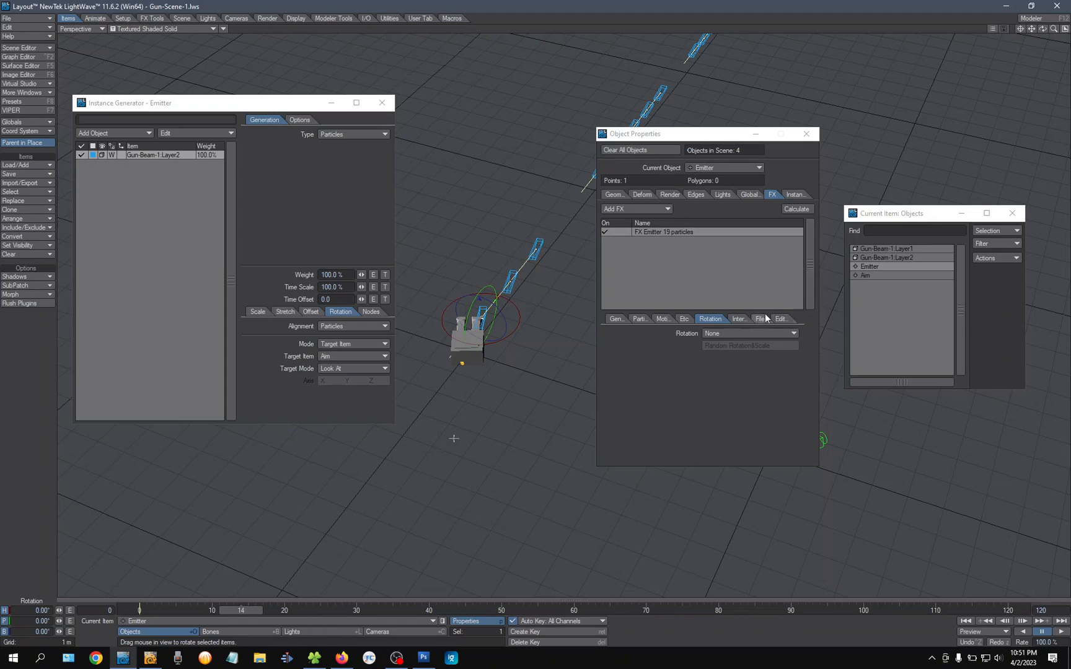
click(882, 275)
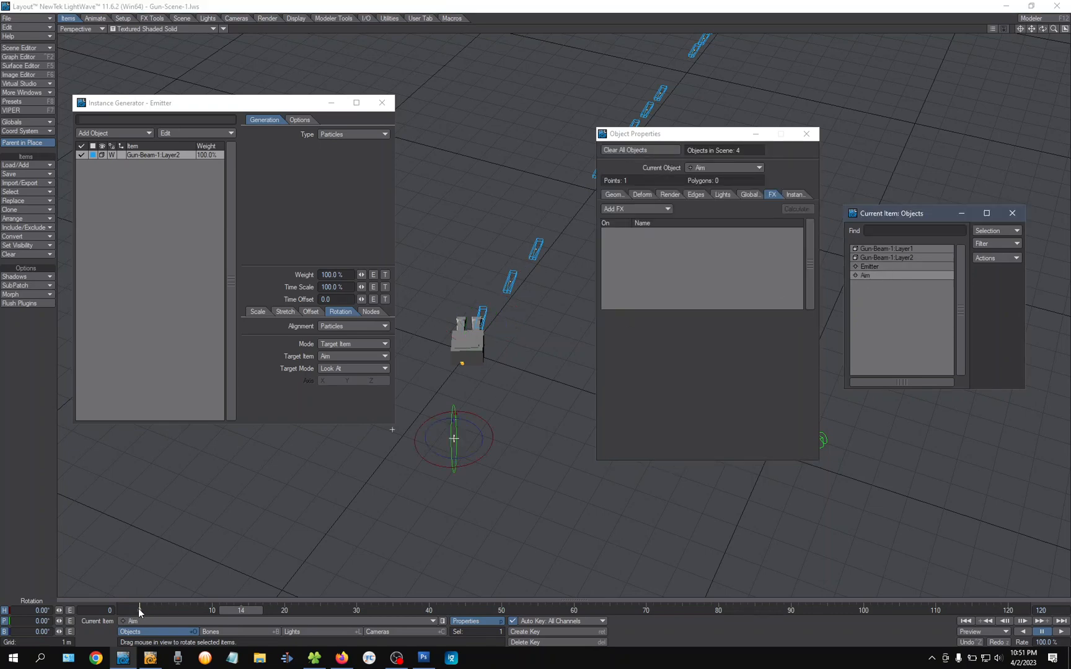
drag(141, 611, 227, 611)
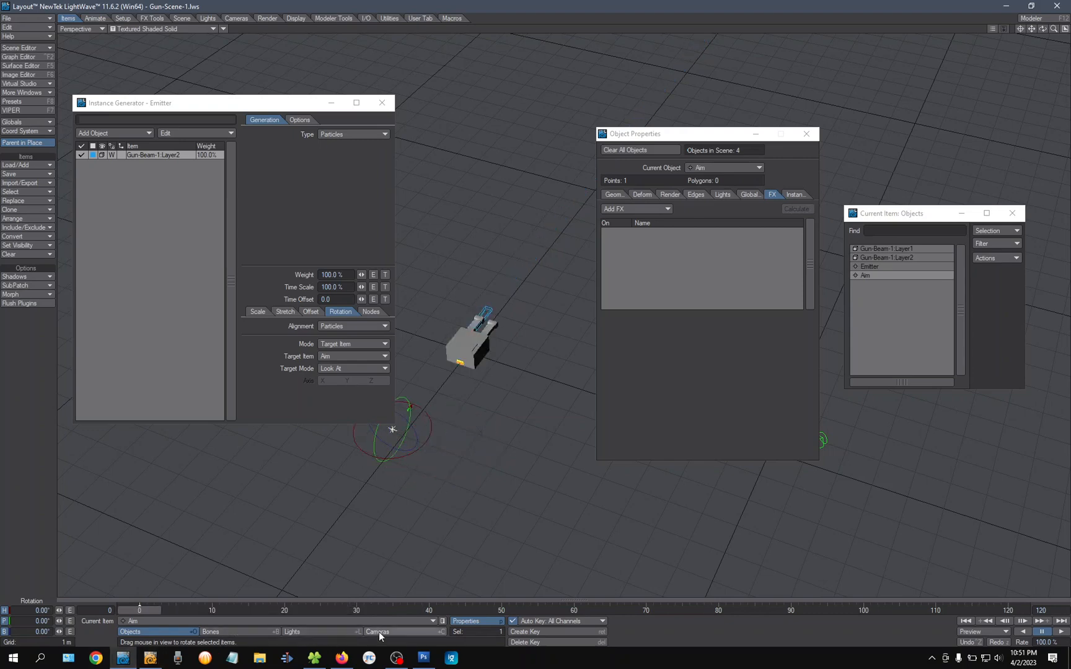
Step: Select Gun-Beam-1:Layer2, scrub its motion, and delete its motion key at frame 0 for all channels
click(254, 621)
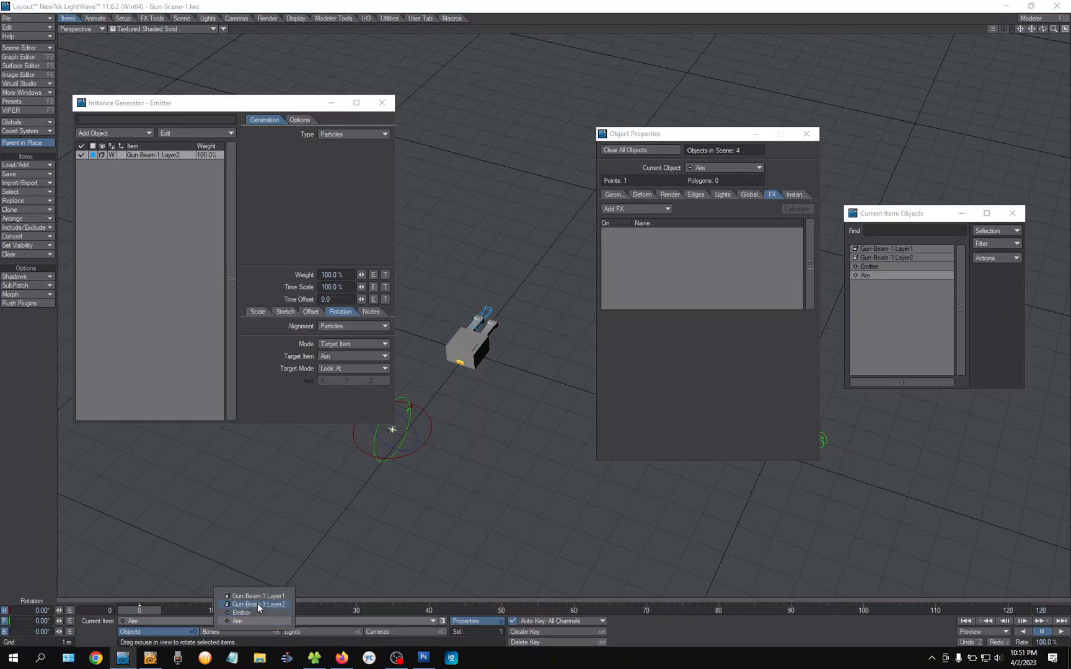
click(257, 604)
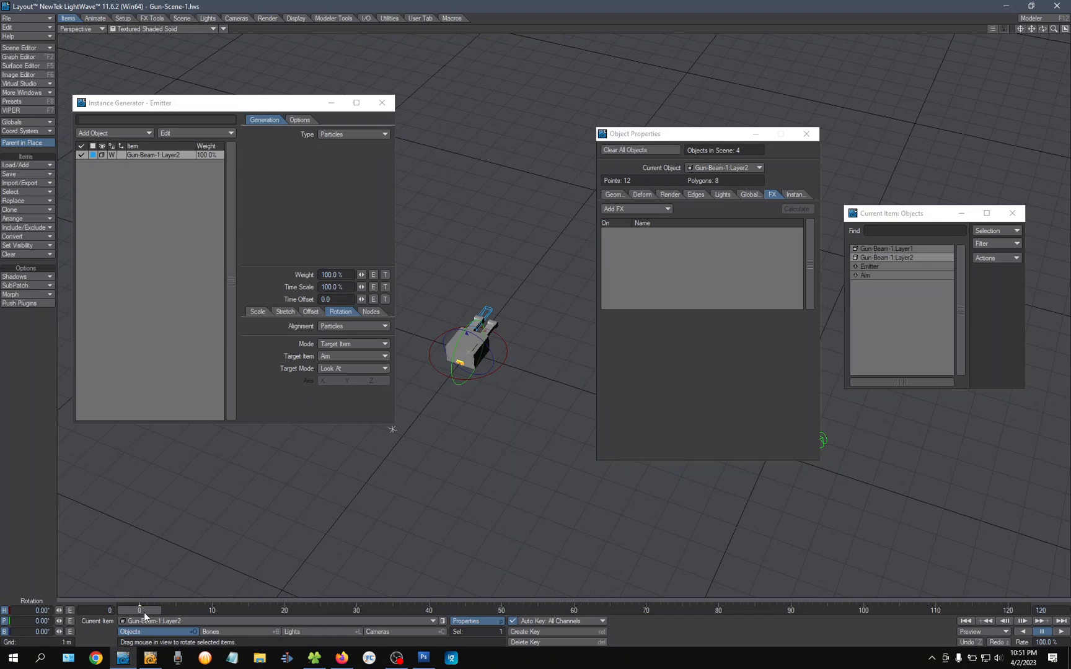
drag(144, 612, 166, 612)
key(Left)
key(Left)
key(Left)
key(Delete)
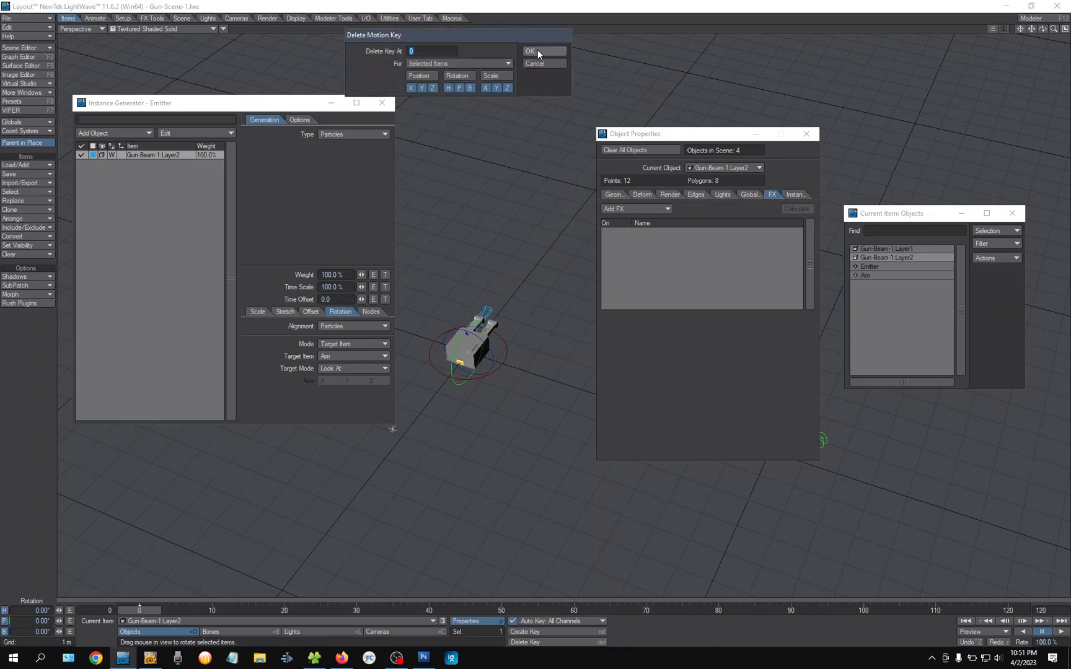
click(538, 50)
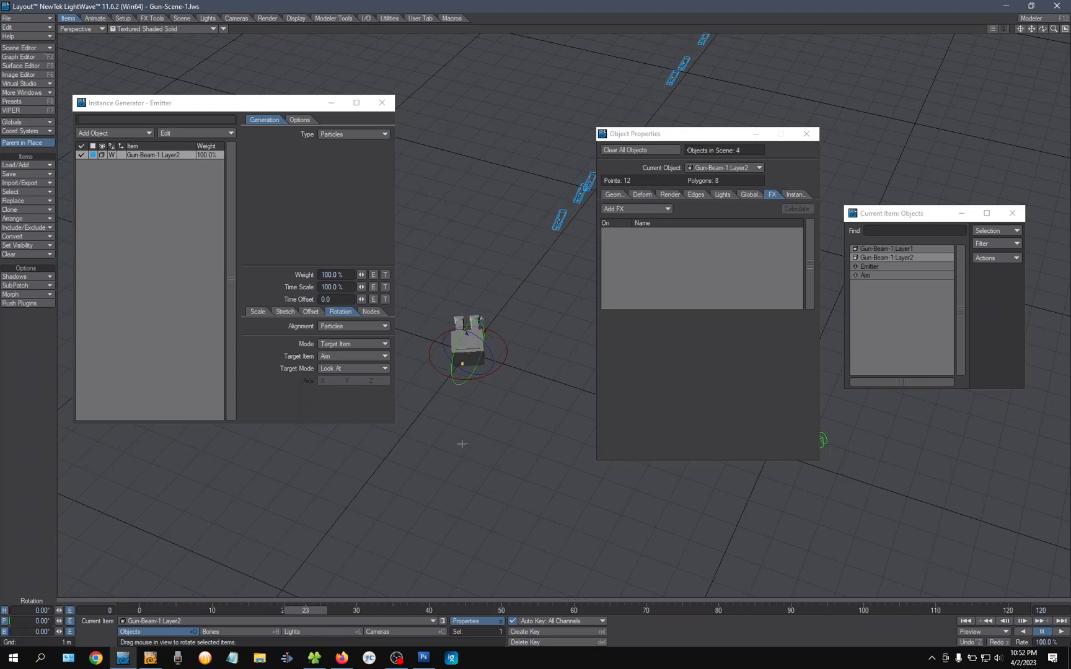
Step: Try the Emitter without a parent, set Gun-Beam-1:Layer1 as its parent item, and scrub the timeline to check the beams
click(195, 619)
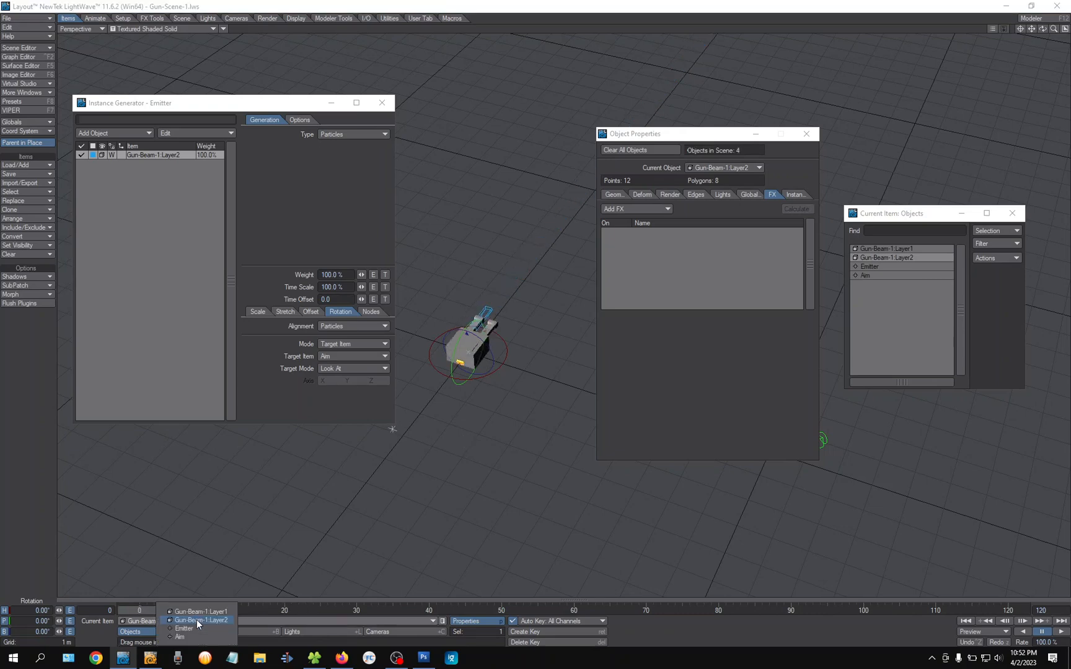
click(200, 628)
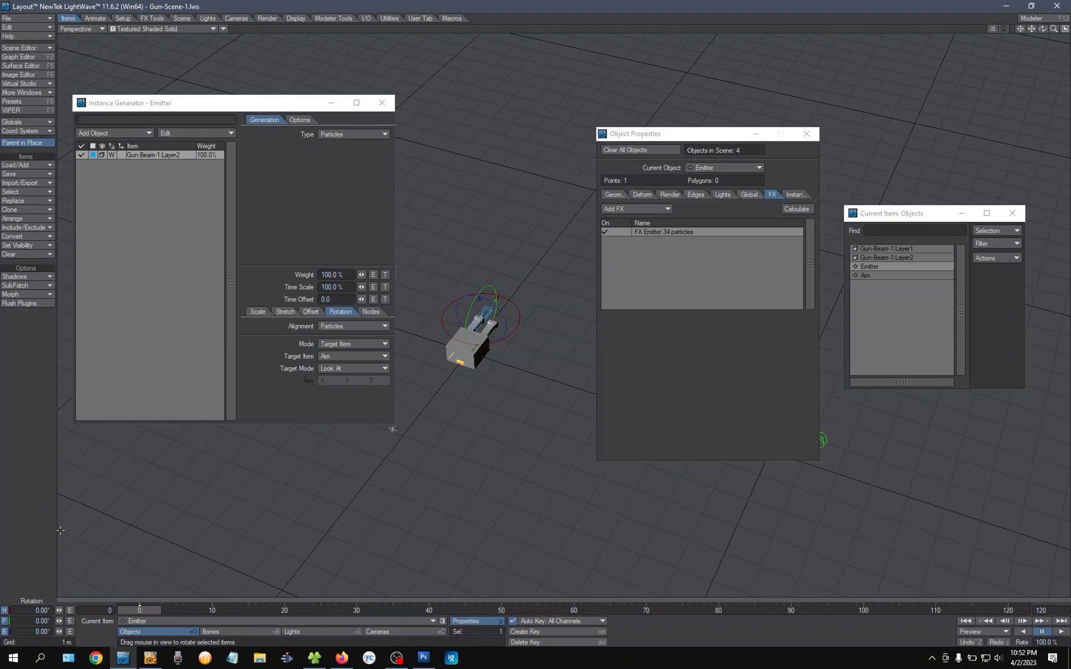
key(m)
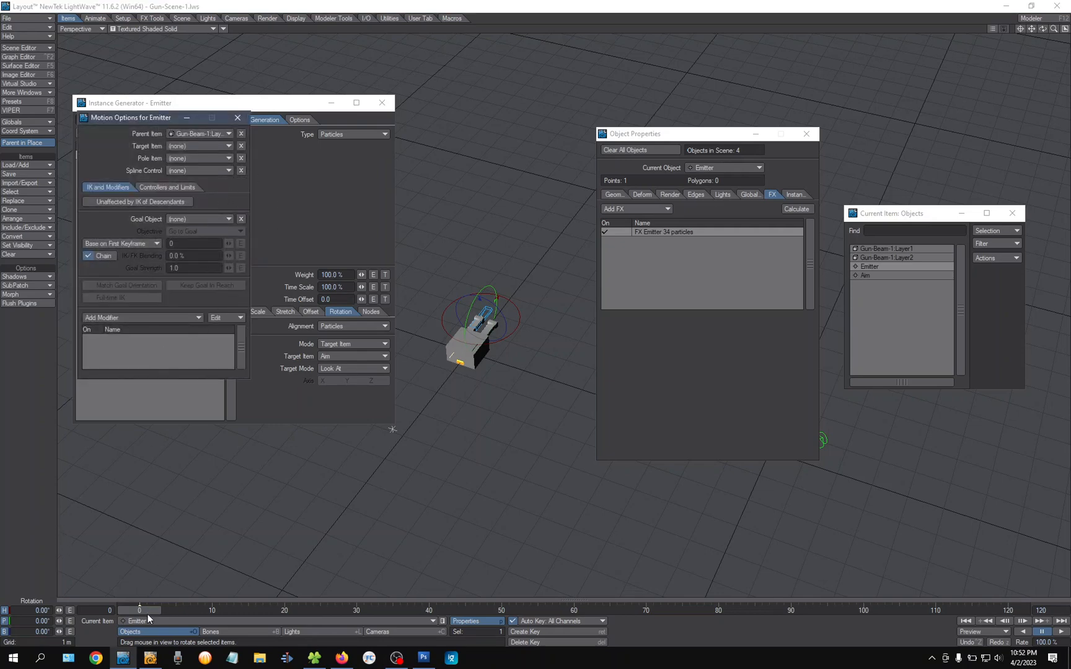
drag(148, 614, 11, 589)
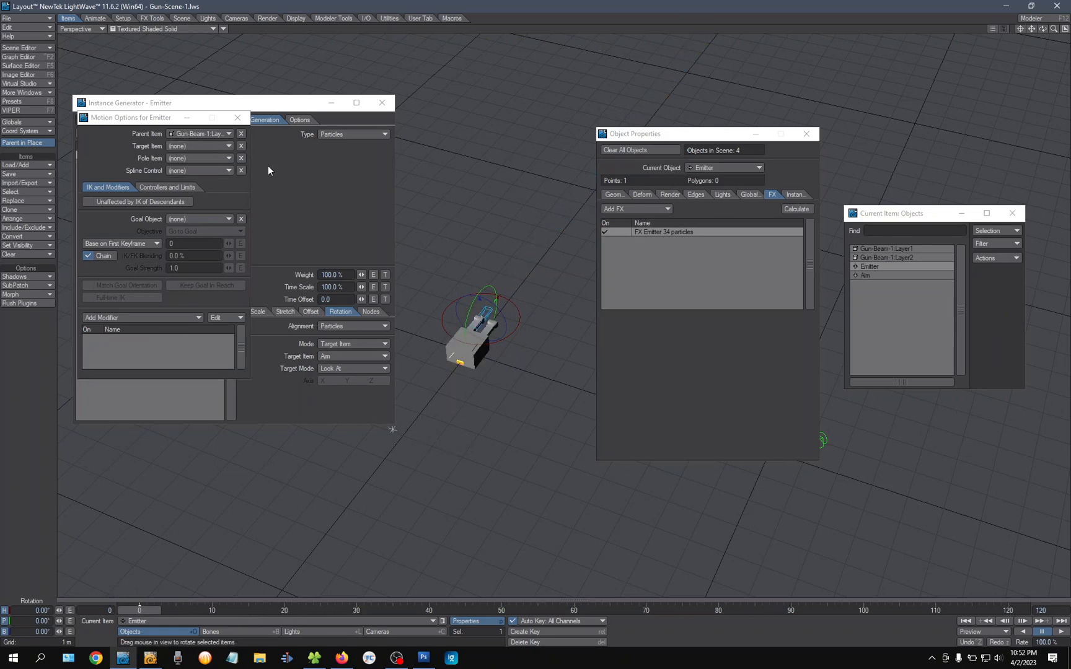
click(242, 134)
drag(146, 611, 28, 548)
click(205, 134)
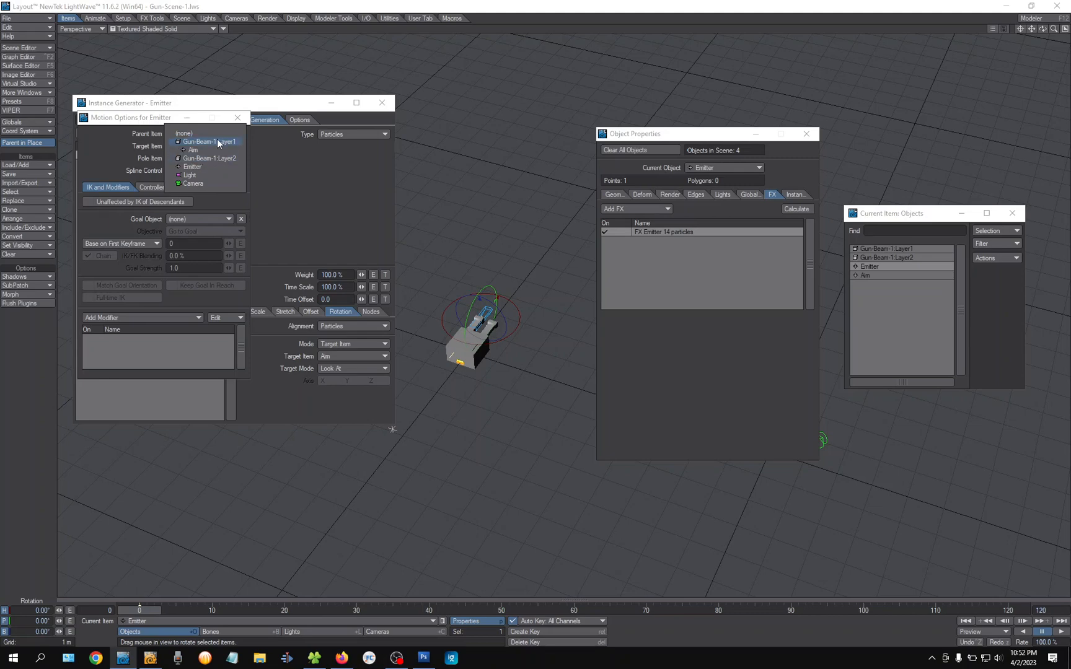
click(217, 142)
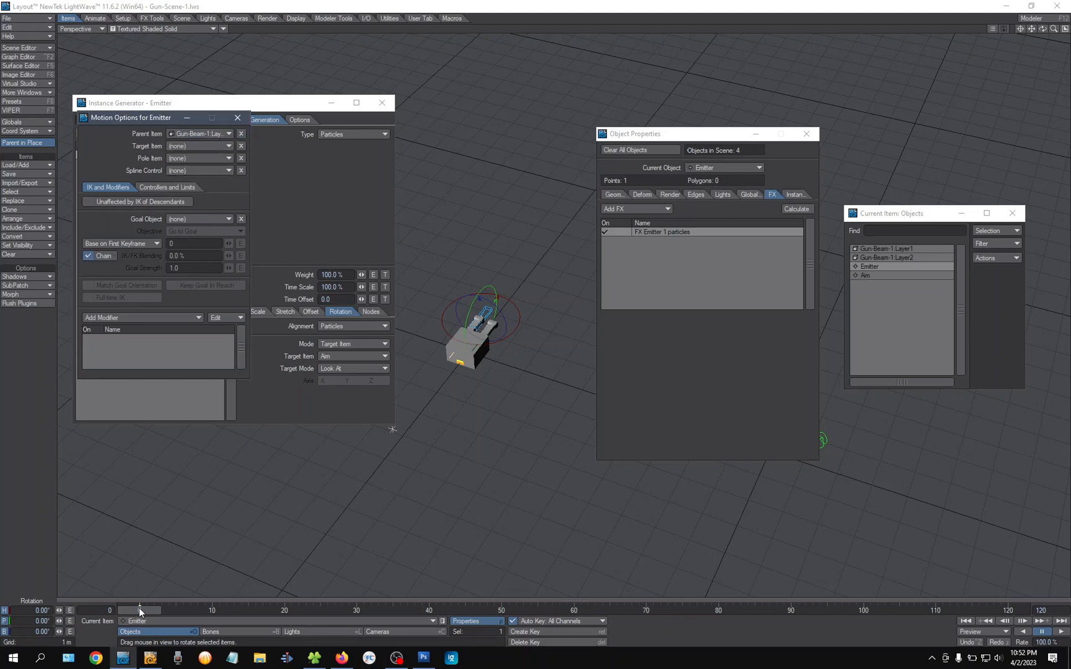
drag(140, 609, 248, 610)
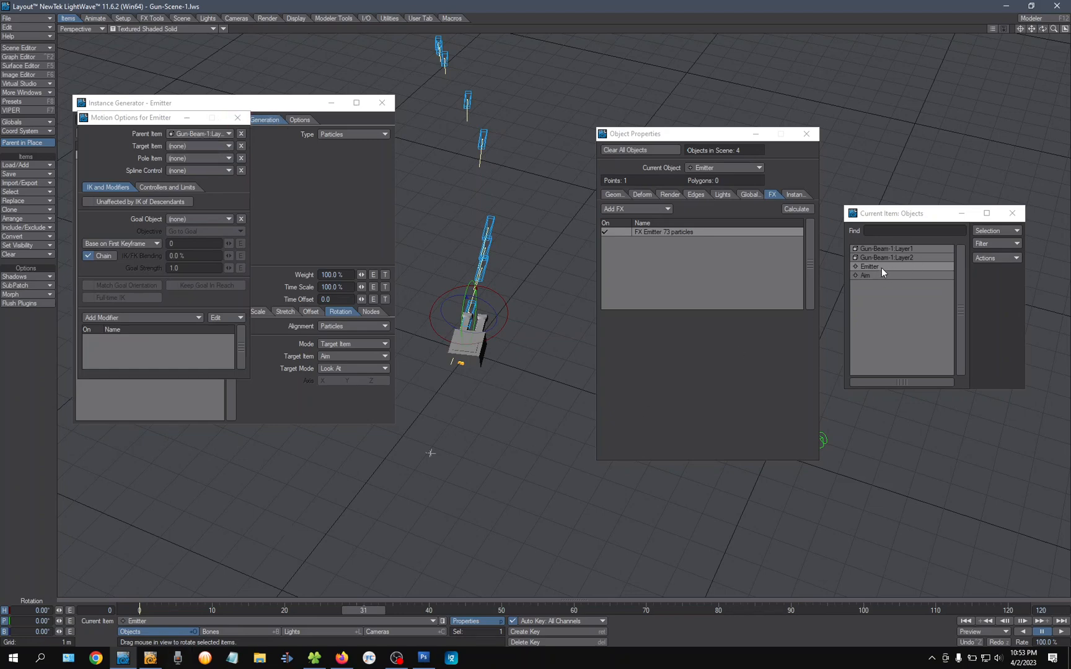
Step: Review the Emitter's instance generator, and open the FX Emitter's birth rate envelope to examine its noise modifier
click(792, 194)
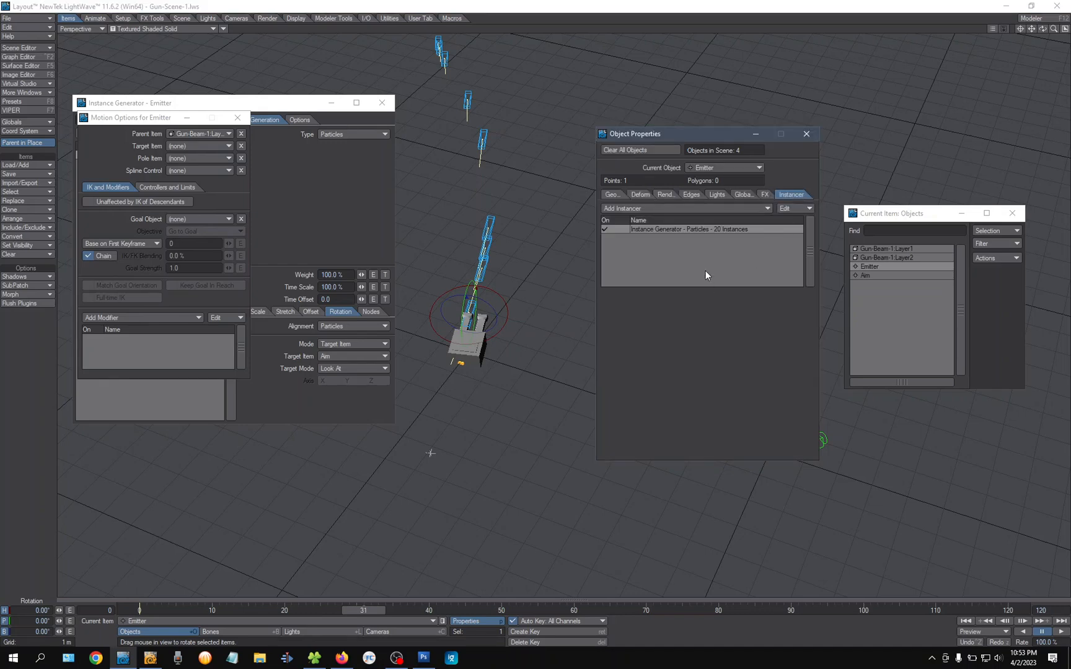
double_click(660, 230)
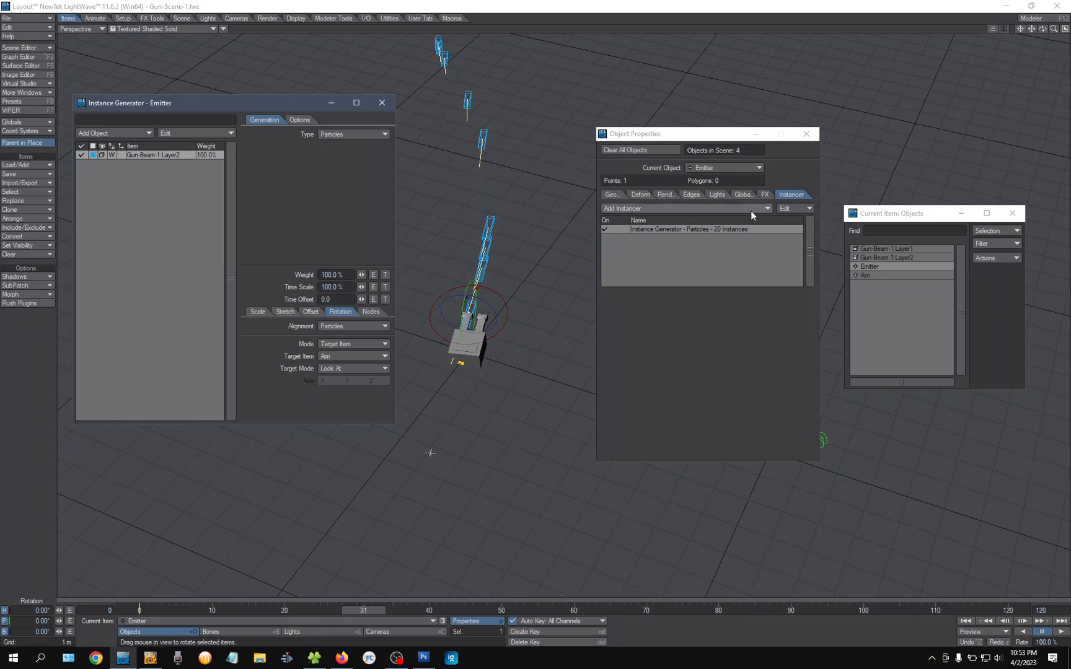
click(765, 194)
double_click(675, 232)
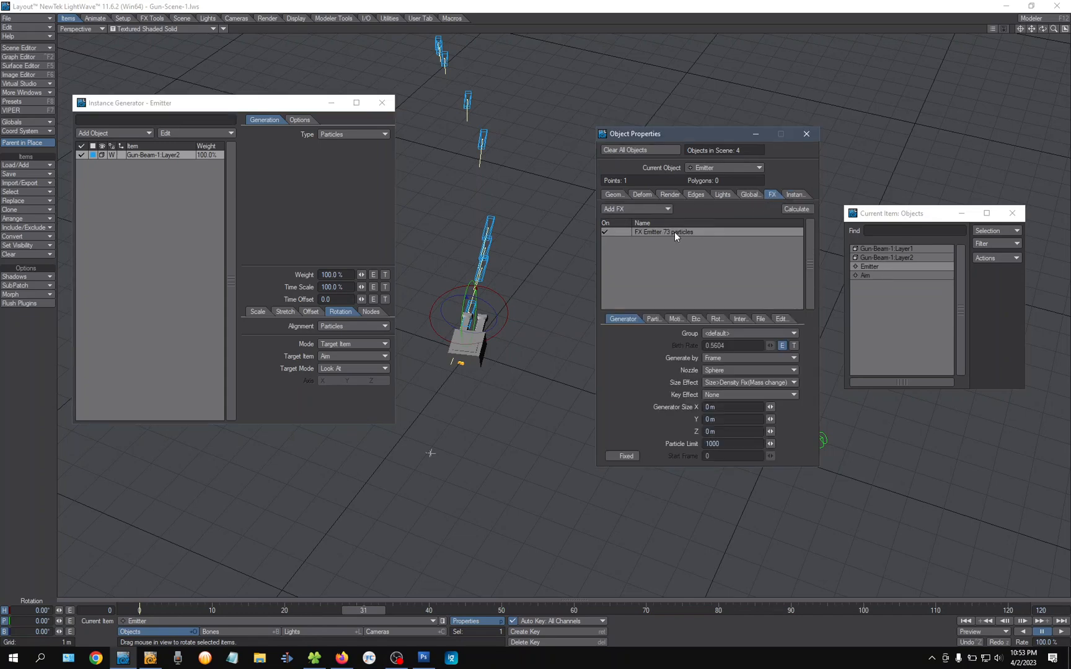
click(782, 346)
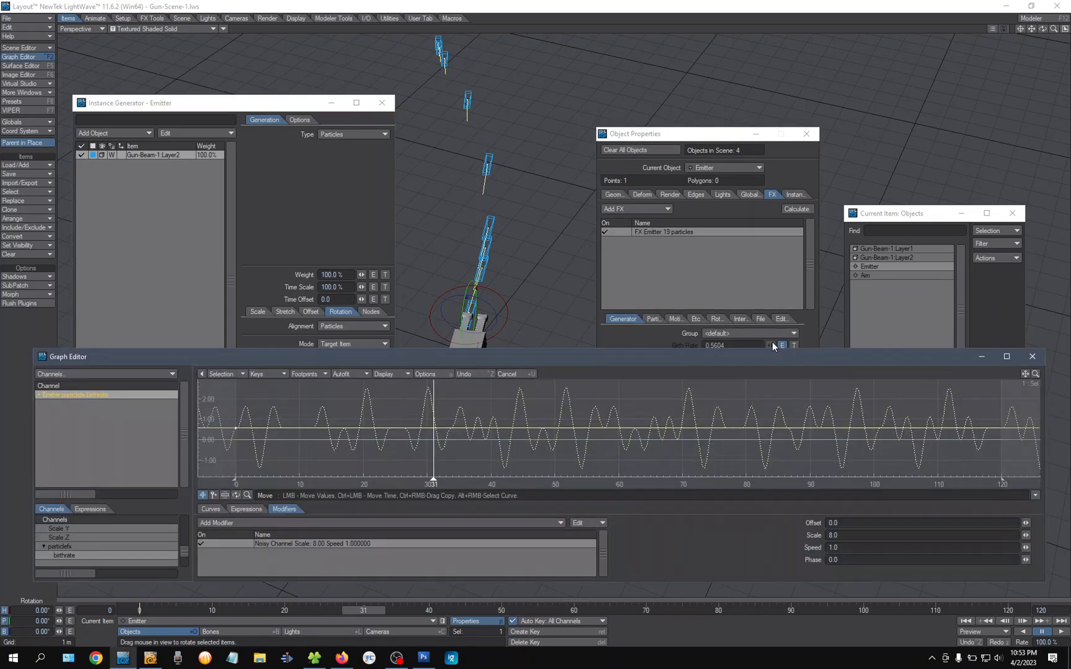
Step: Try the birth rate envelope without its Noisy Channel modifier, scrub the timeline, and enable the modifier again for comparison
click(201, 543)
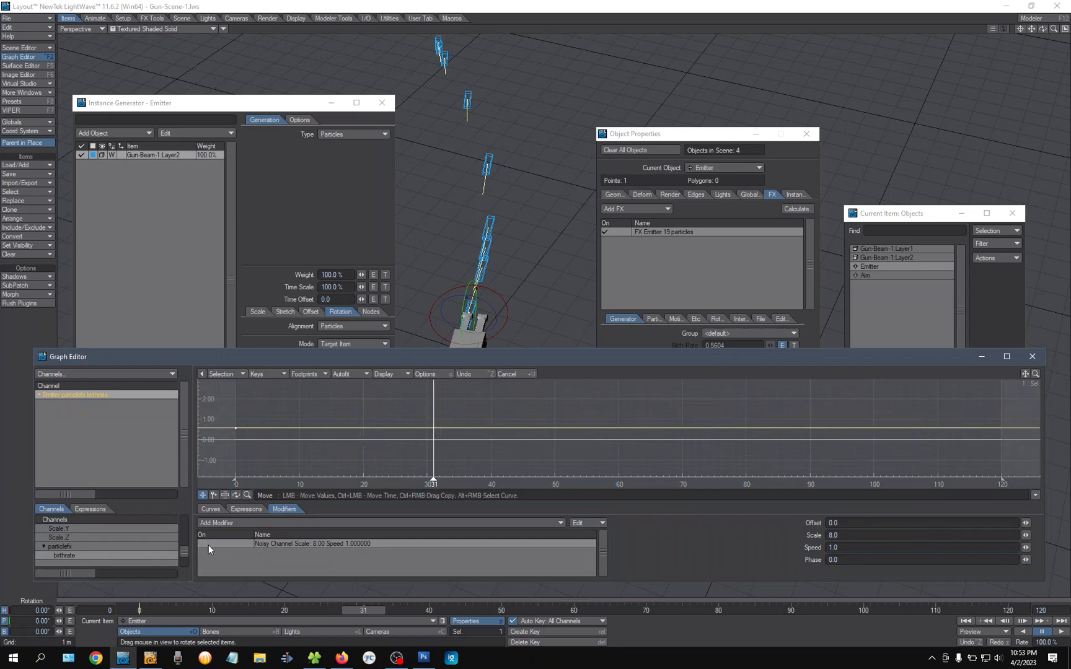
click(139, 610)
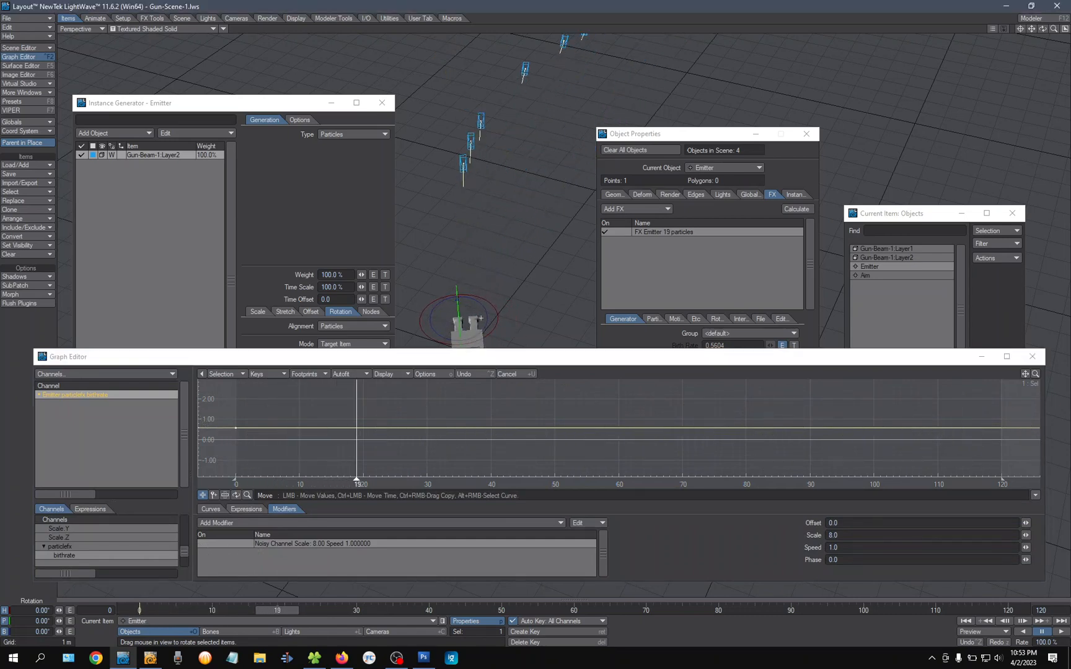
mouse_move(319, 610)
mouse_down()
mouse_move(378, 610)
mouse_move(139, 610)
mouse_up()
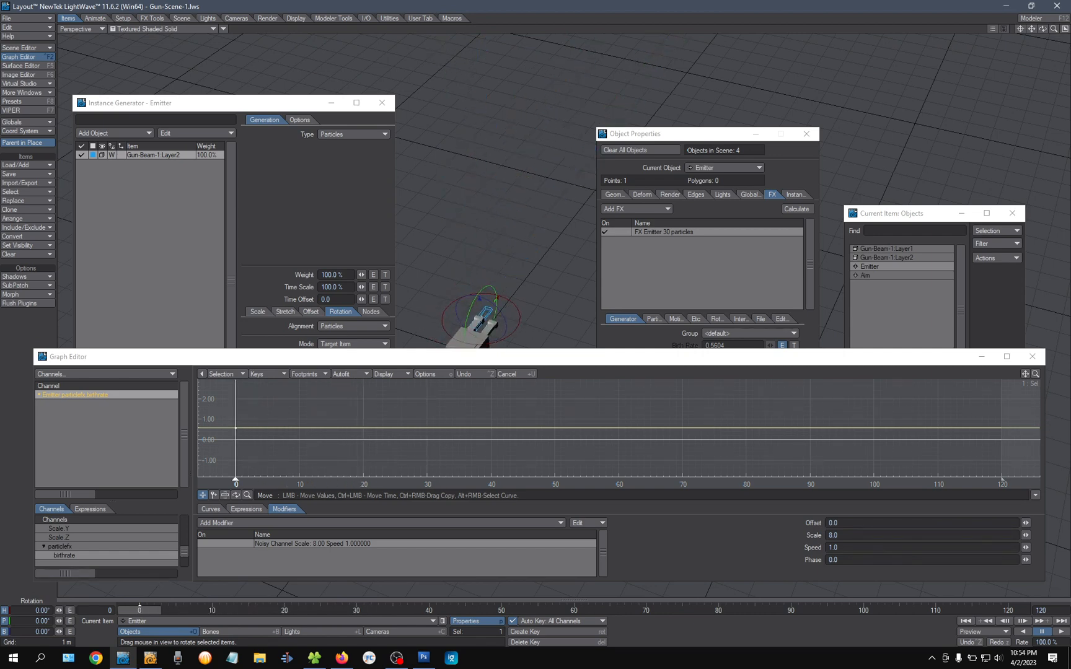
click(214, 544)
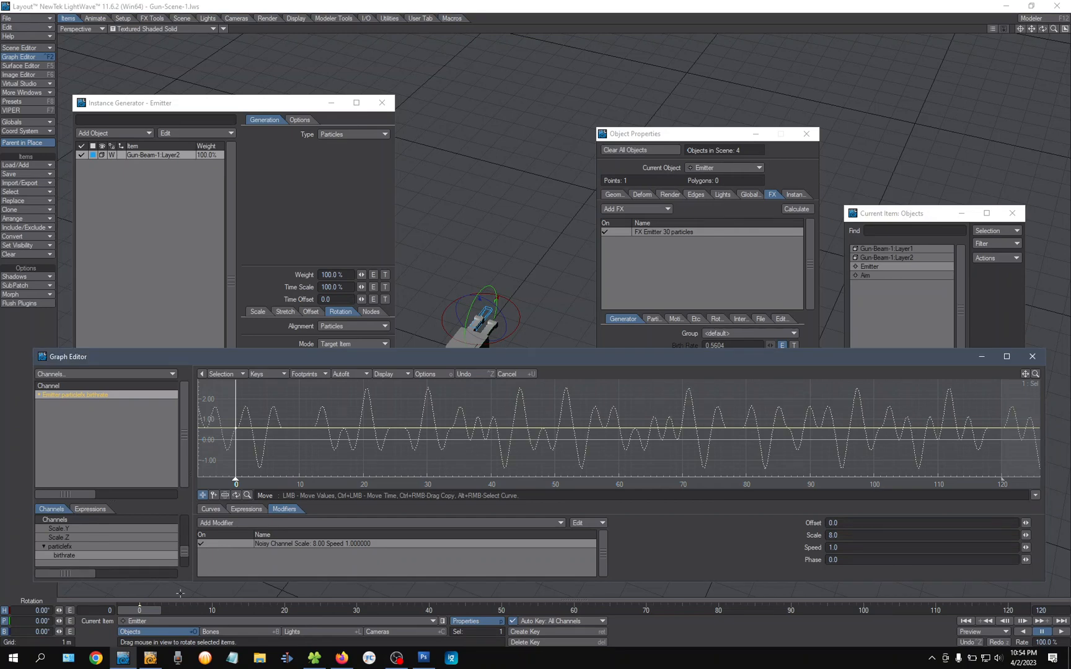
mouse_move(144, 611)
mouse_down()
mouse_move(347, 611)
mouse_move(141, 612)
mouse_up()
Step: Recalculate the particle simulation with the birth rate's Noisy Channel modifier turned off, and turn the modifier back on
click(207, 544)
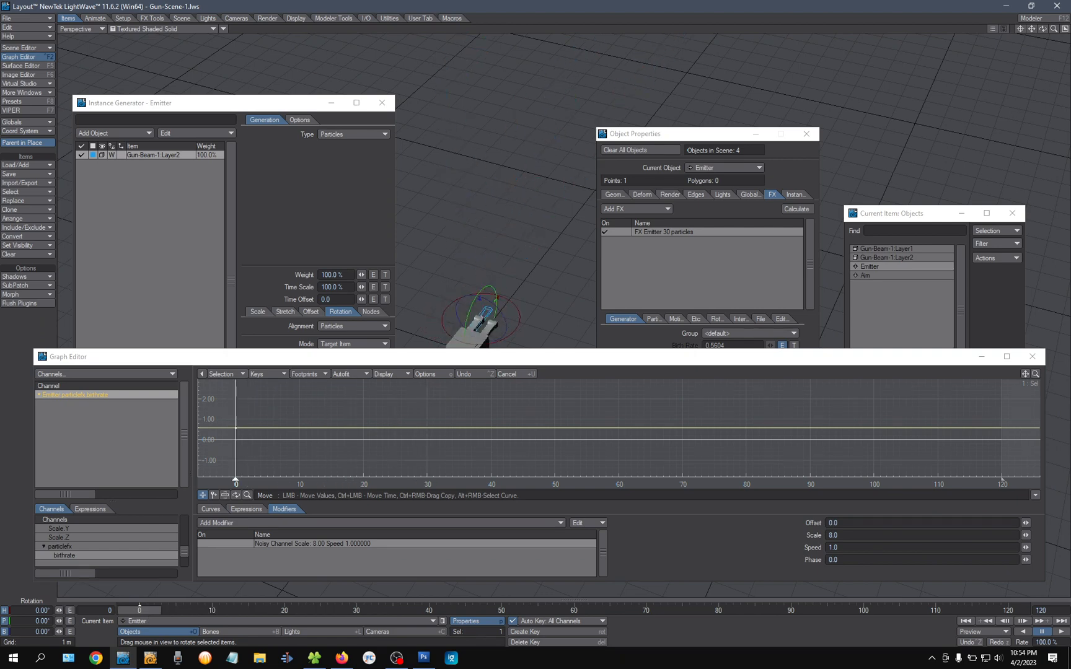
drag(495, 359, 491, 341)
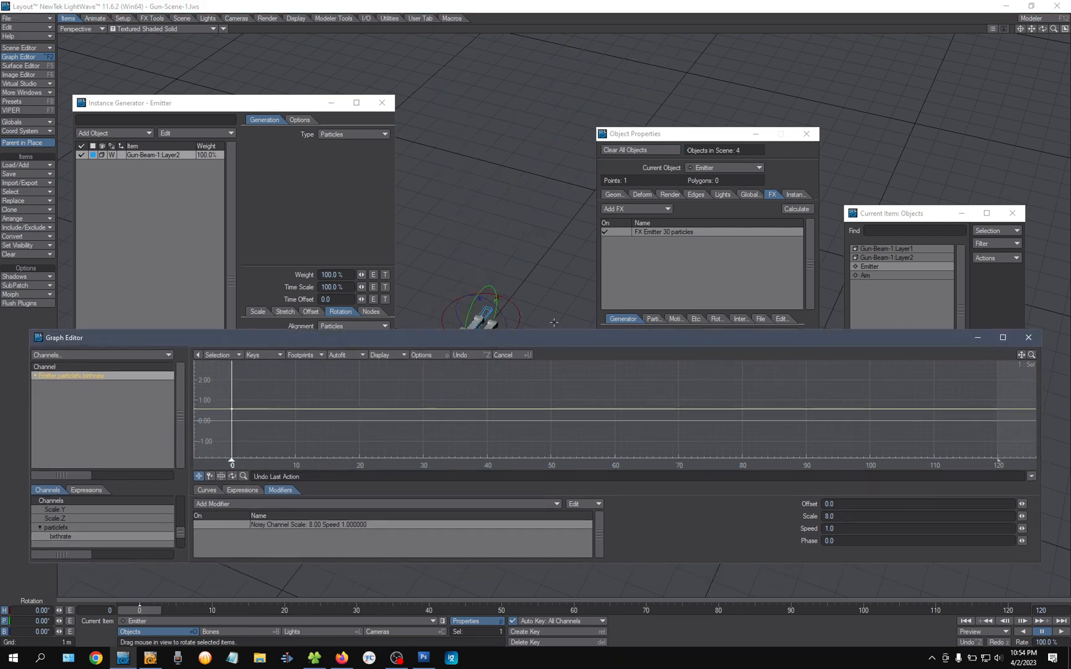
click(796, 210)
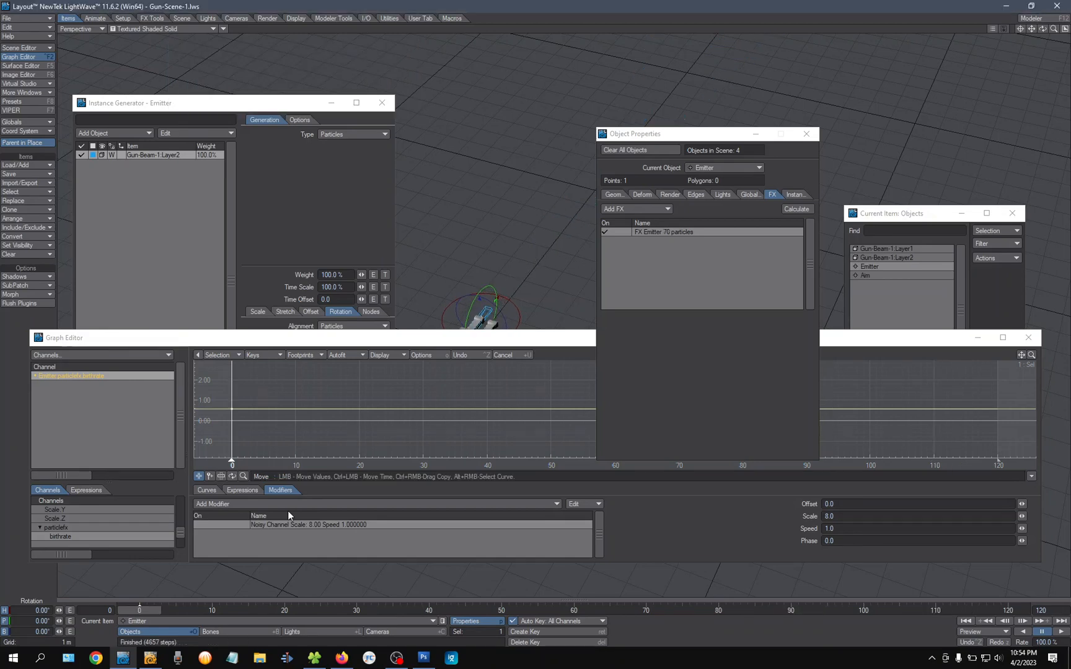
click(198, 525)
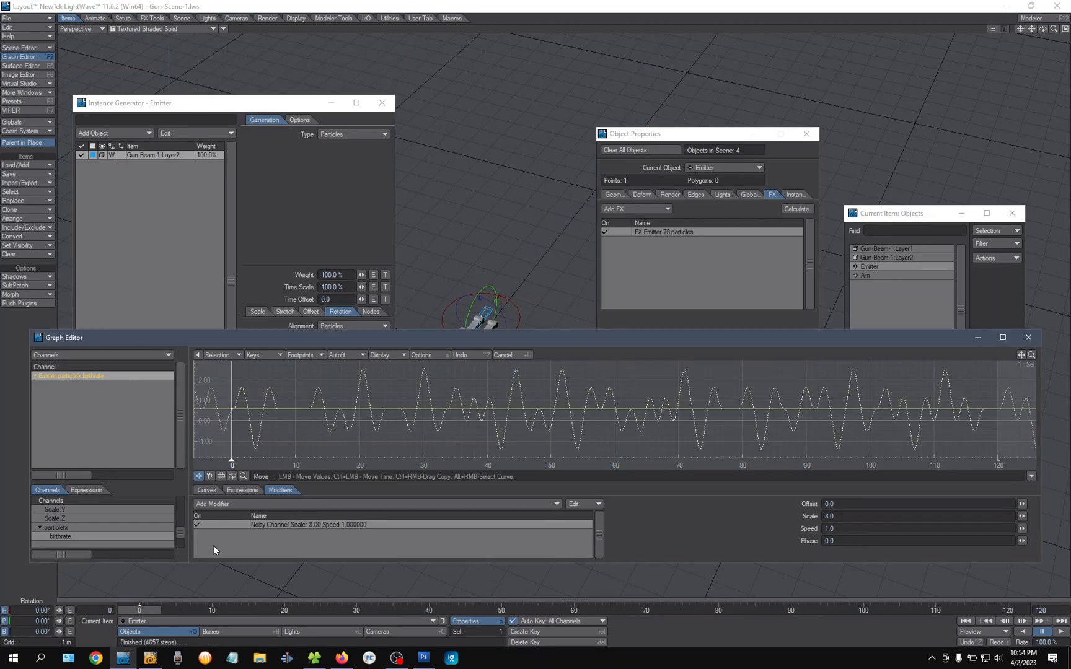
Step: Reposition the object properties and graph windows, reopen the FX Emitter's generator settings, and check the beams at frame 15
drag(672, 133, 648, 77)
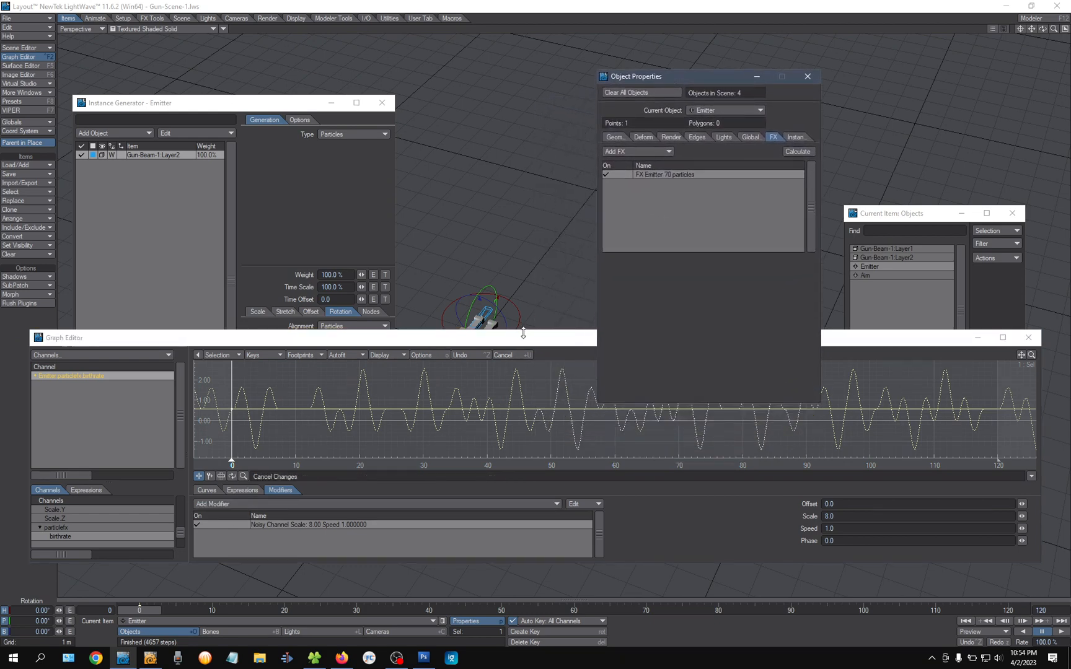
drag(526, 338, 511, 349)
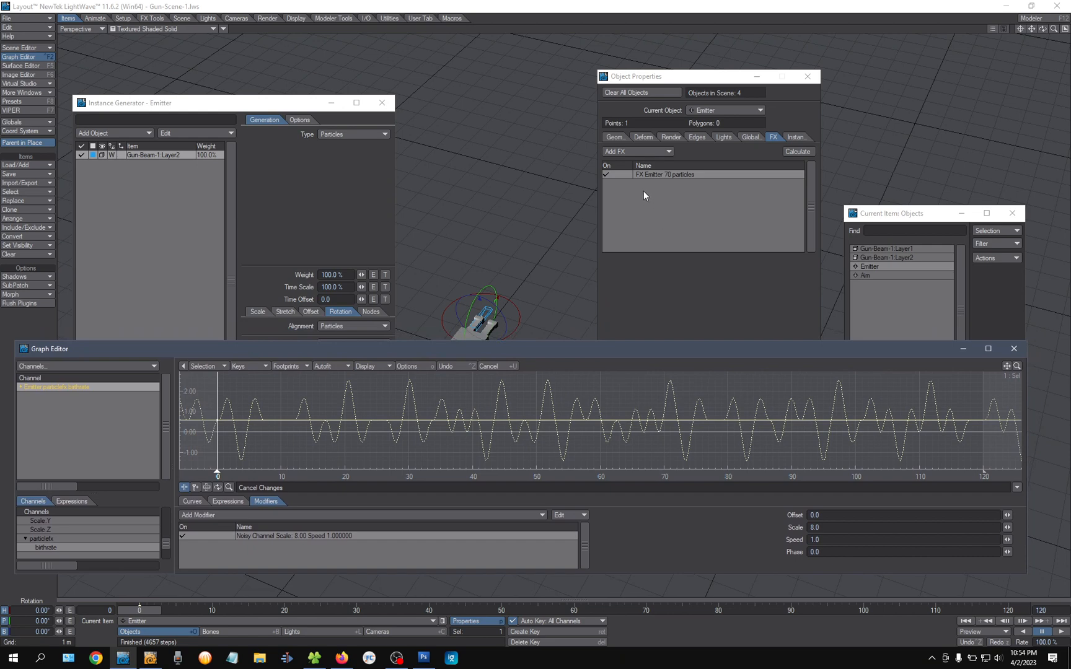
click(611, 174)
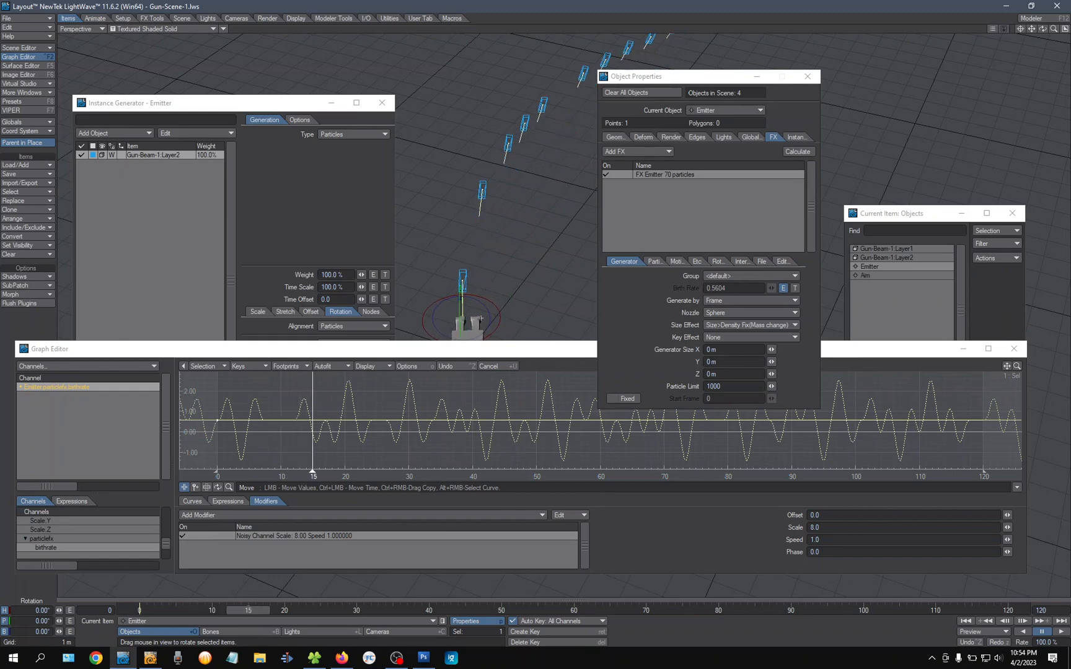
Step: Turn off the birth rate's Noisy Channel modifier, scrub the early frames to check the beams, and close the graph editor
drag(481, 318, 513, 292)
drag(665, 82, 943, 62)
drag(182, 608, 429, 609)
click(183, 536)
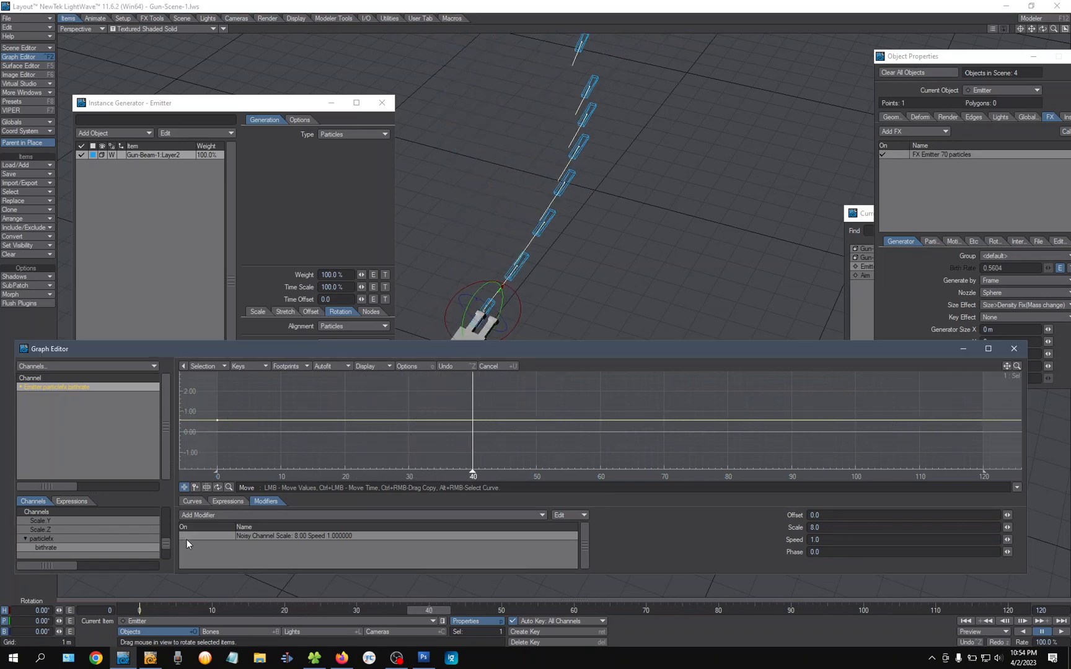
drag(159, 609, 234, 610)
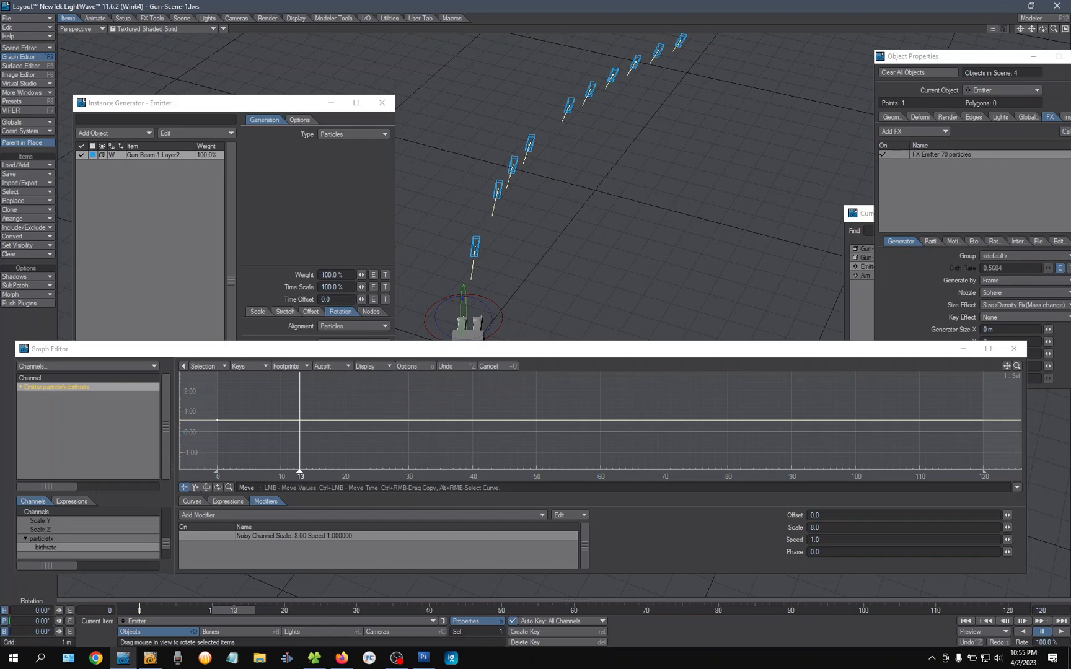
drag(233, 610, 226, 609)
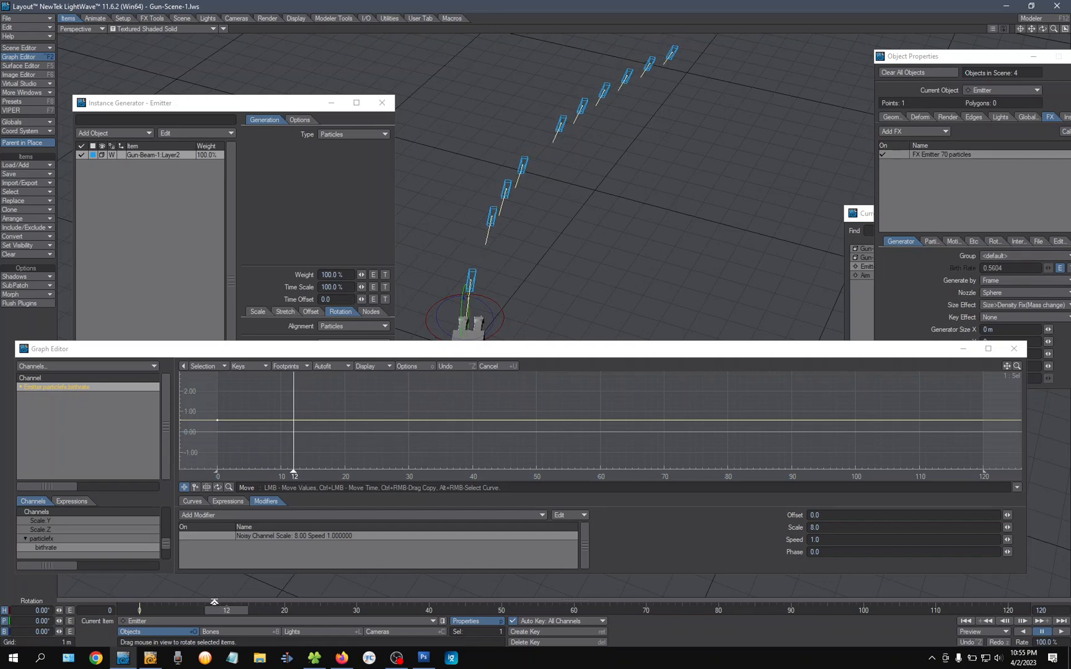
click(1015, 351)
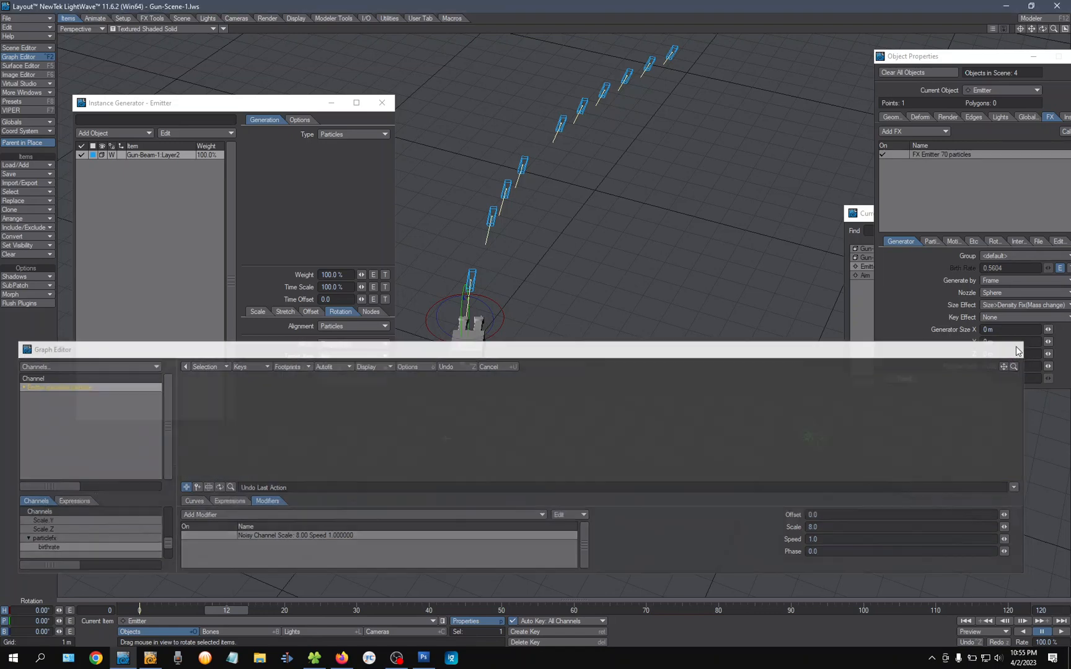
Step: Return to frame 0, reopen the FX Emitter's birth rate envelope, and recalculate the particle simulation without the noise modifier
click(886, 155)
click(887, 155)
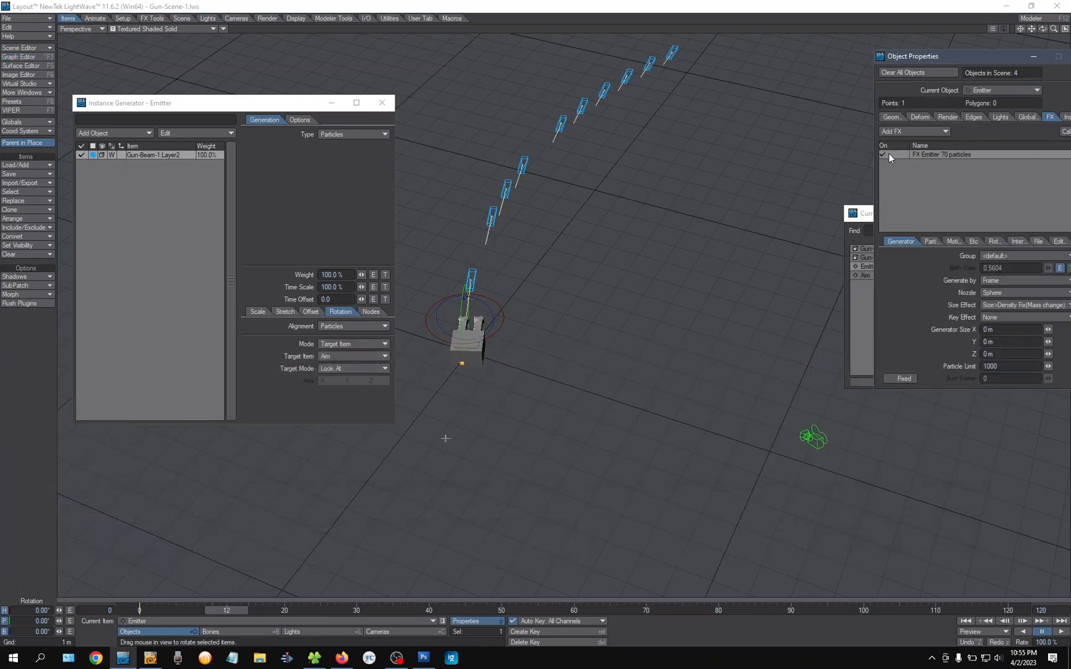
click(140, 613)
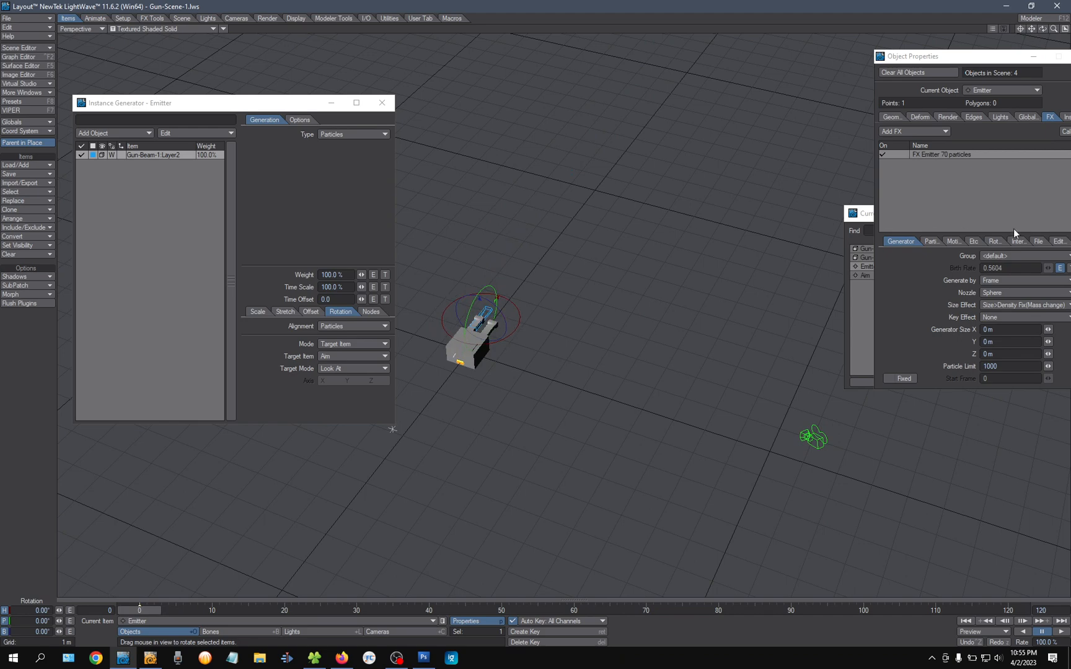
drag(949, 57, 749, 67)
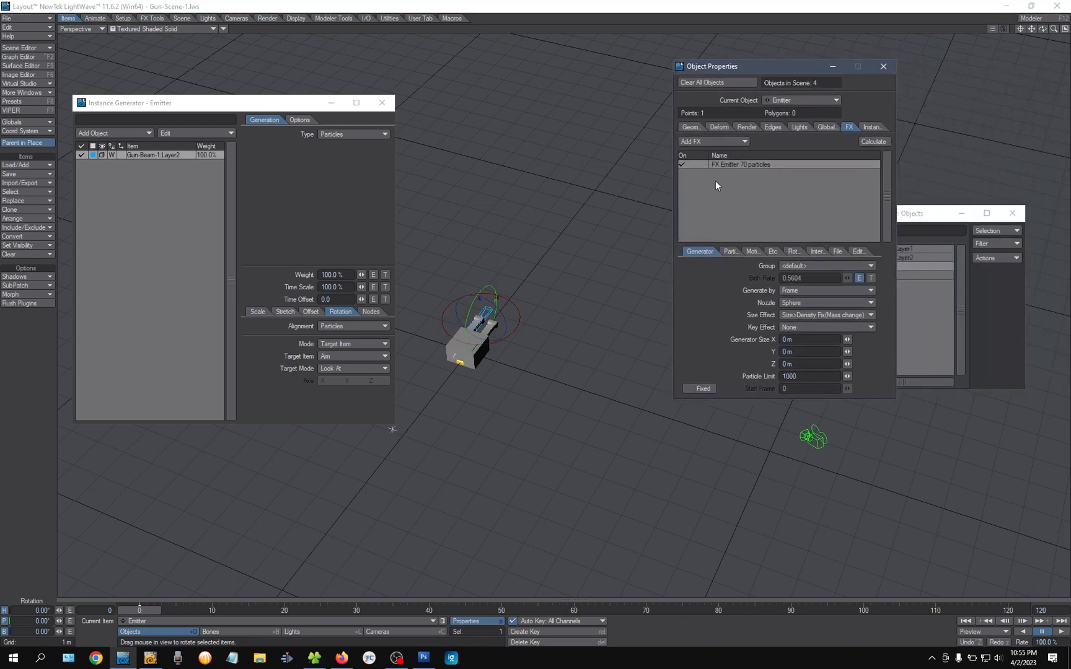
click(859, 278)
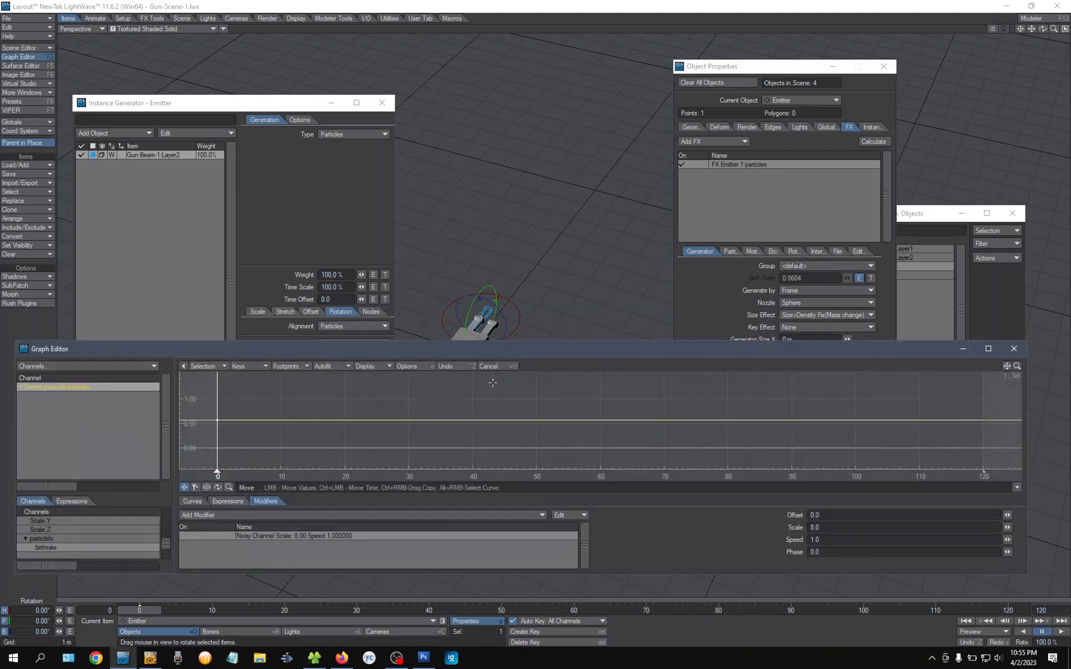
click(875, 141)
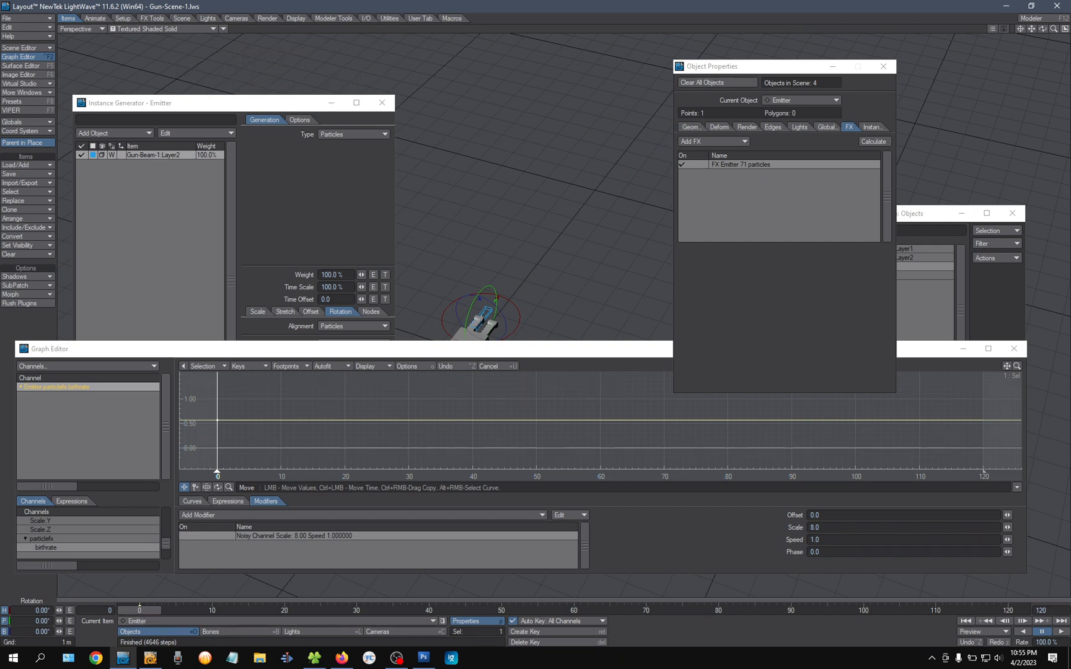
mouse_move(141, 611)
mouse_down()
mouse_move(487, 611)
mouse_move(139, 611)
mouse_up()
Step: Turn the birth rate's Noisy Channel modifier back on and close the graph editor
click(215, 537)
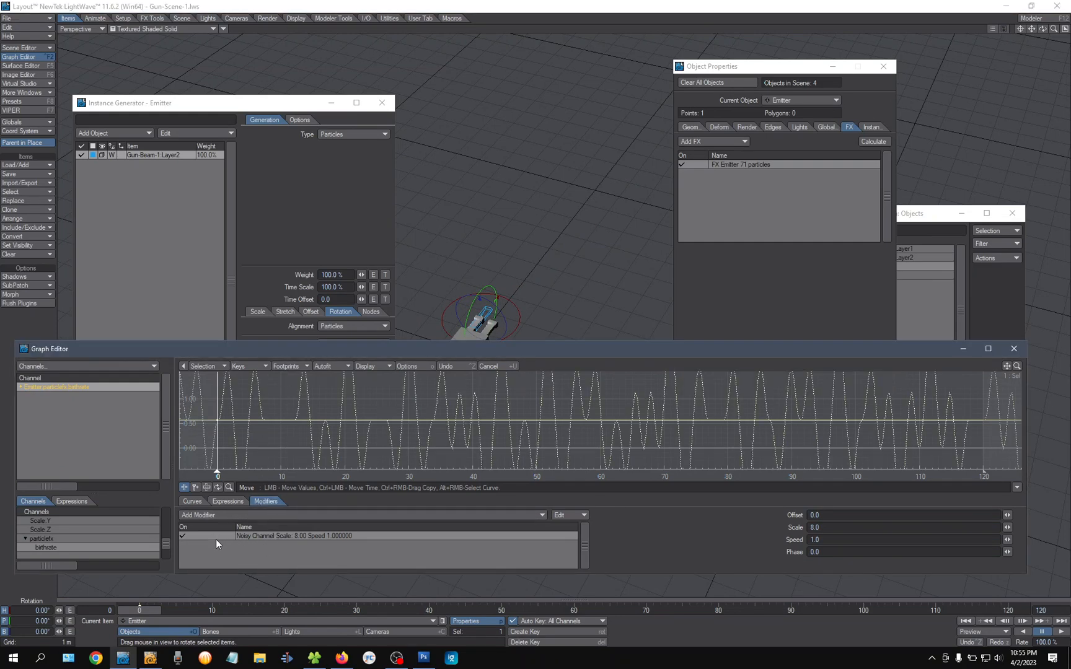
right_click(251, 538)
click(251, 559)
click(1014, 349)
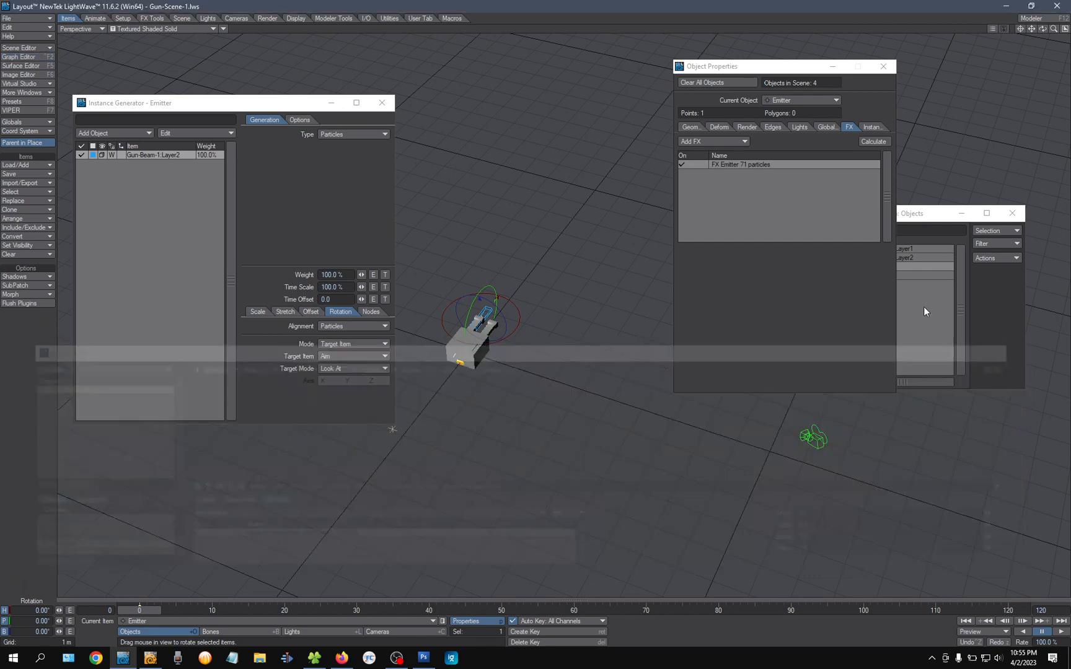
Step: Reopen the FX Emitter's generator settings and remove the envelope from the Birth Rate at frame 0
double_click(761, 165)
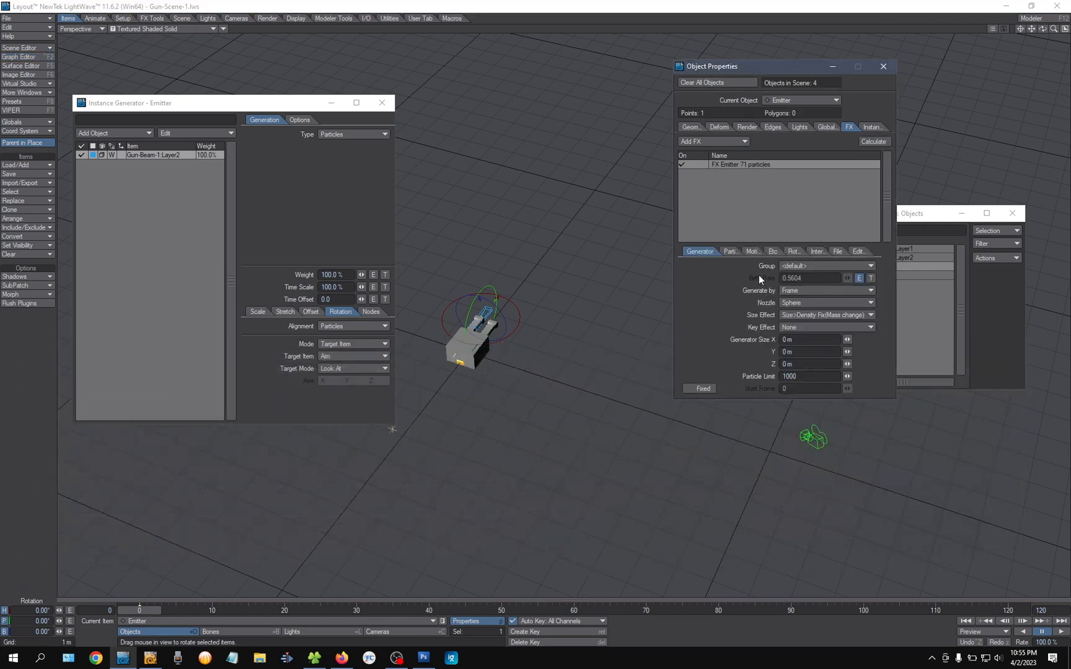
shift+click(859, 278)
click(146, 612)
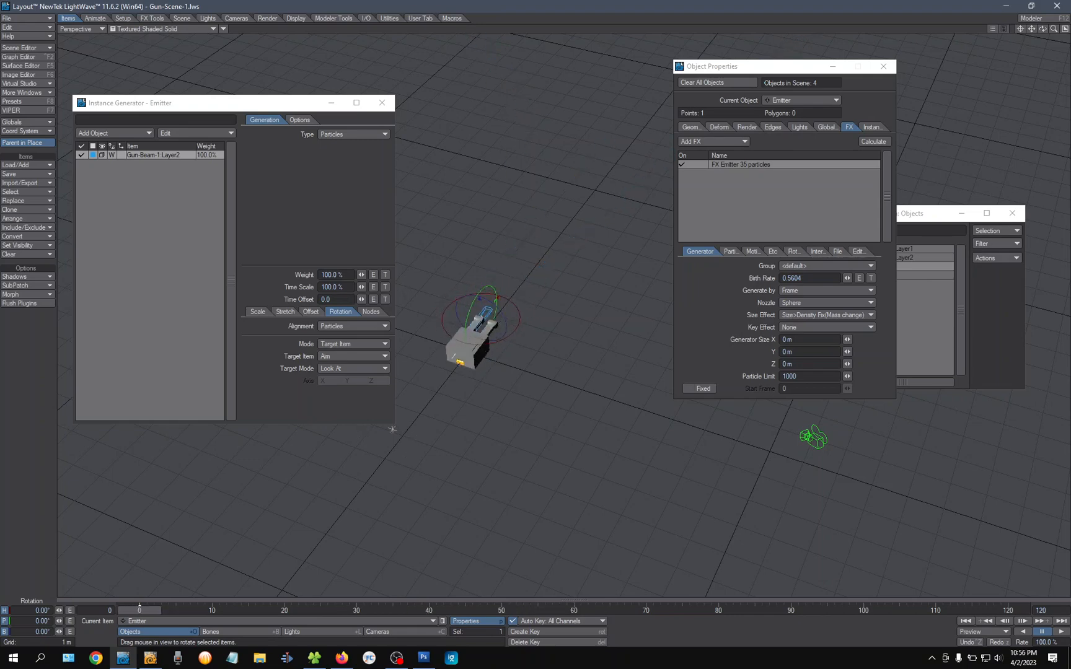
Step: Open the Studio window, scrub the timeline to check the beams, close the window, and return to frame 0
click(29, 83)
click(34, 83)
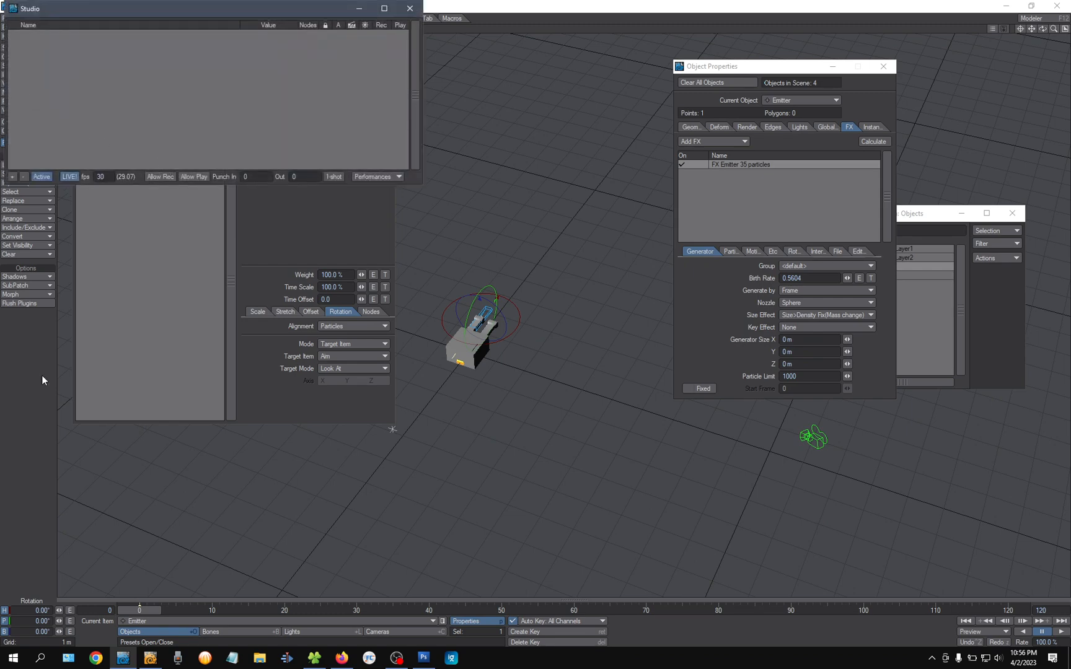
drag(148, 612, 264, 612)
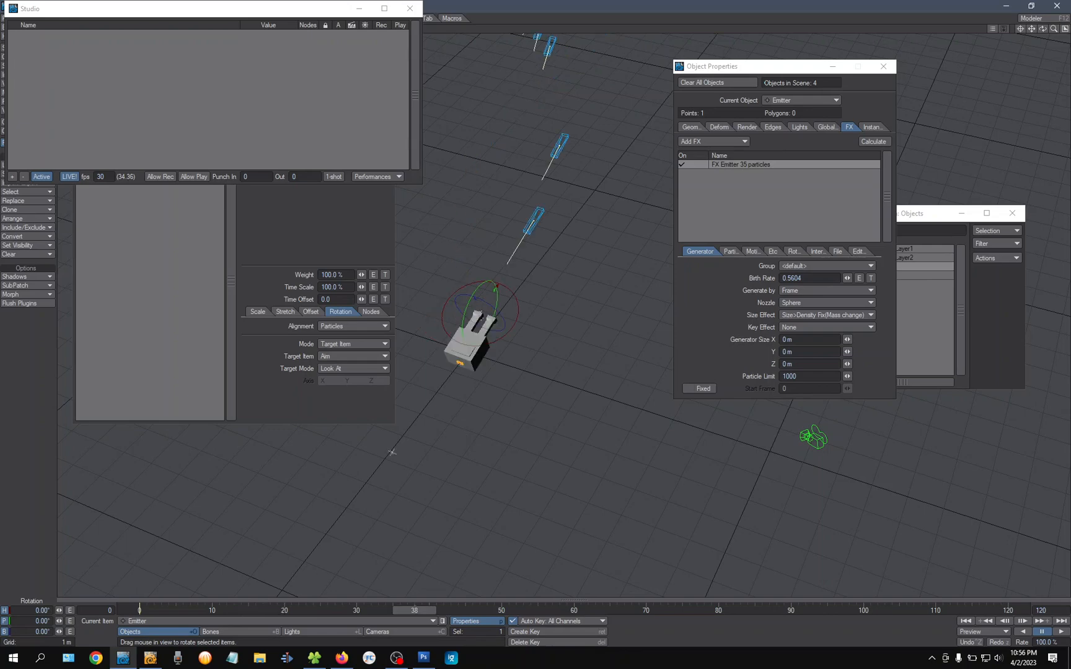
click(406, 75)
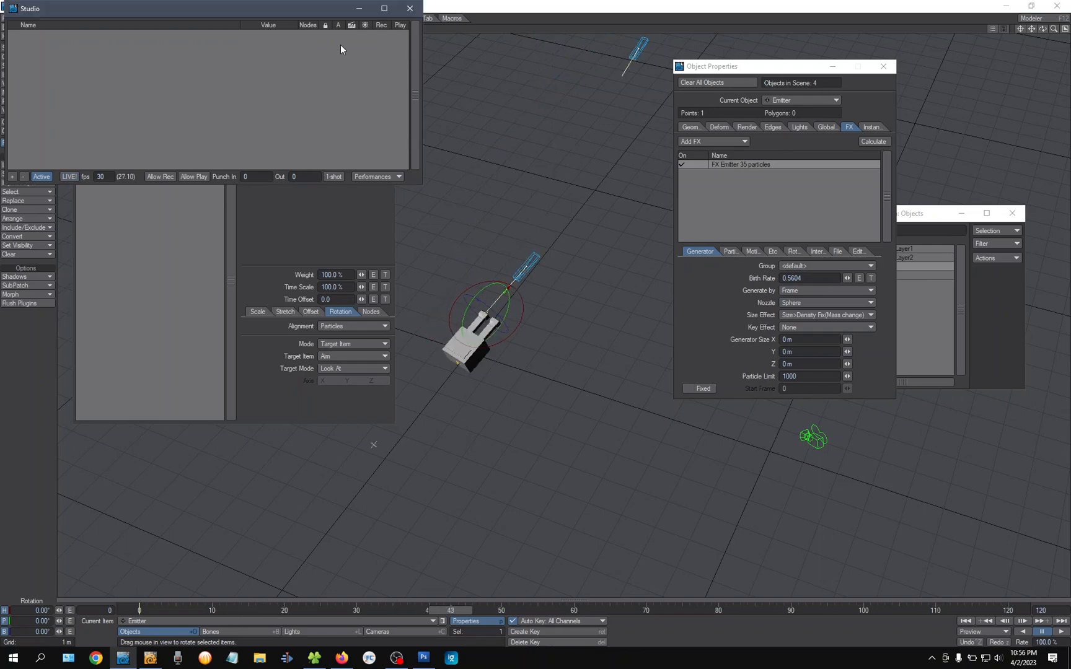
click(145, 430)
click(143, 611)
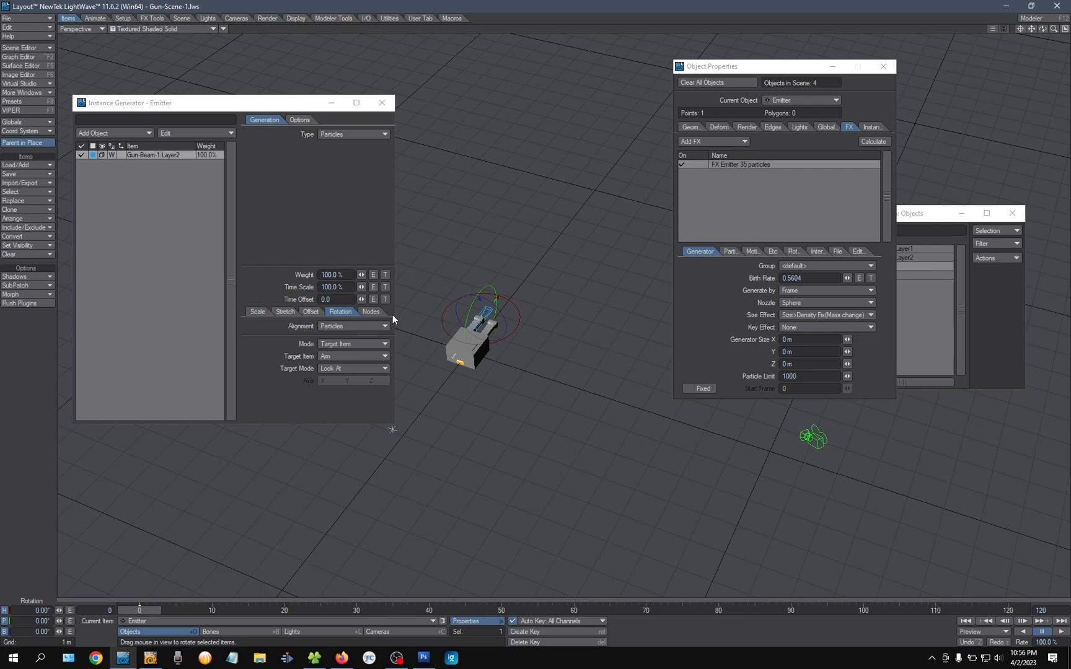
Step: Start and abort the particle calculation, set the FX Emitter's particle Life Time to 0 frames, and scrub the timeline
click(877, 141)
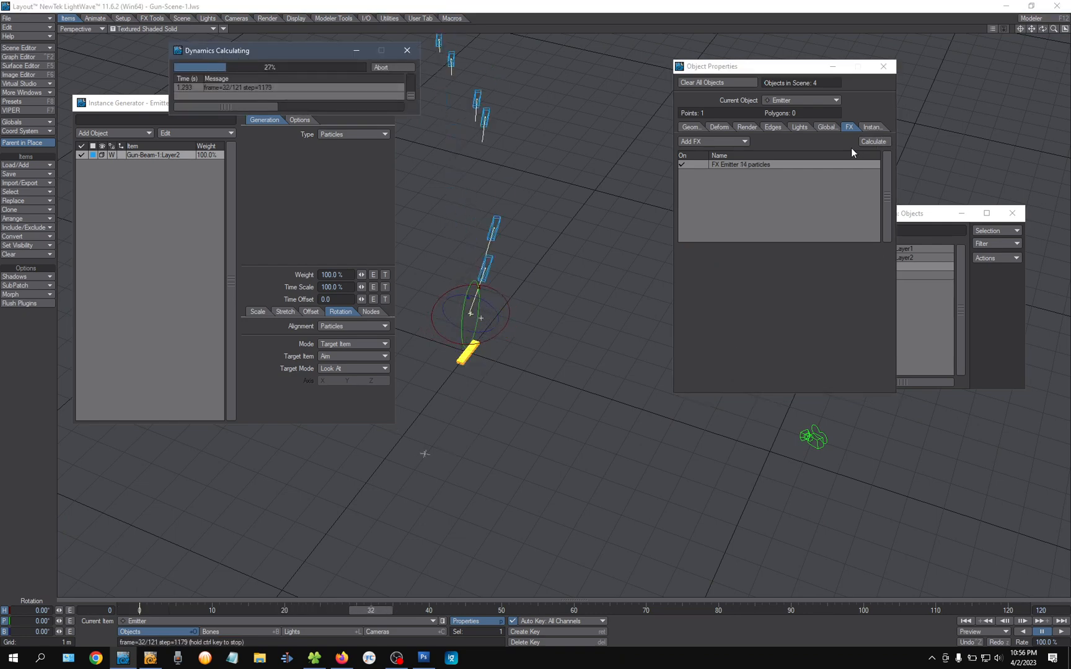
click(389, 66)
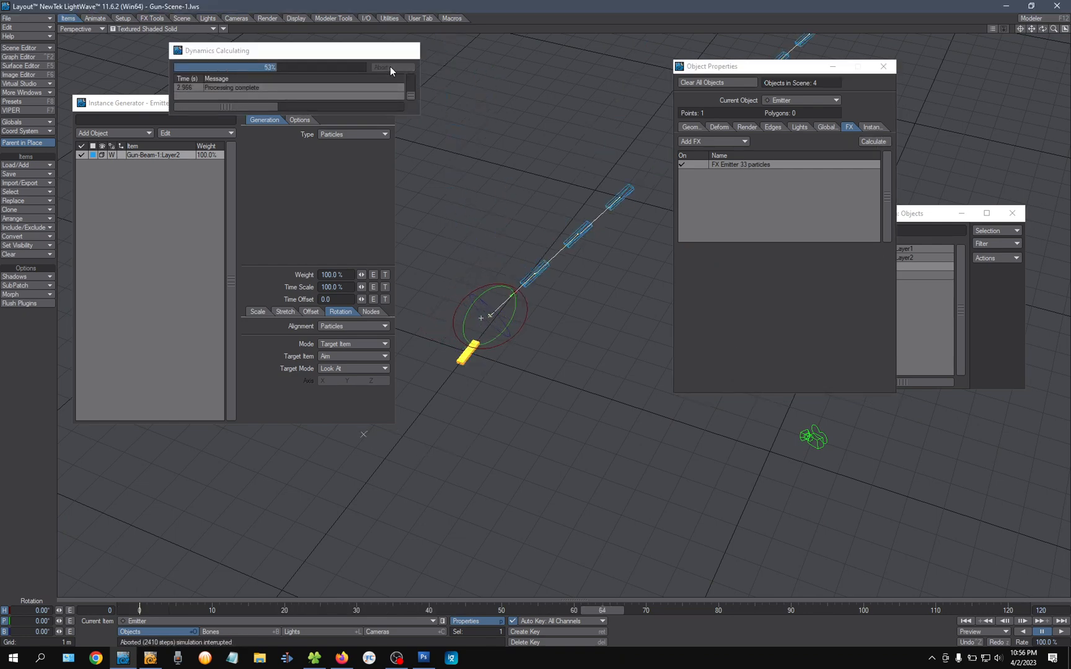
double_click(755, 165)
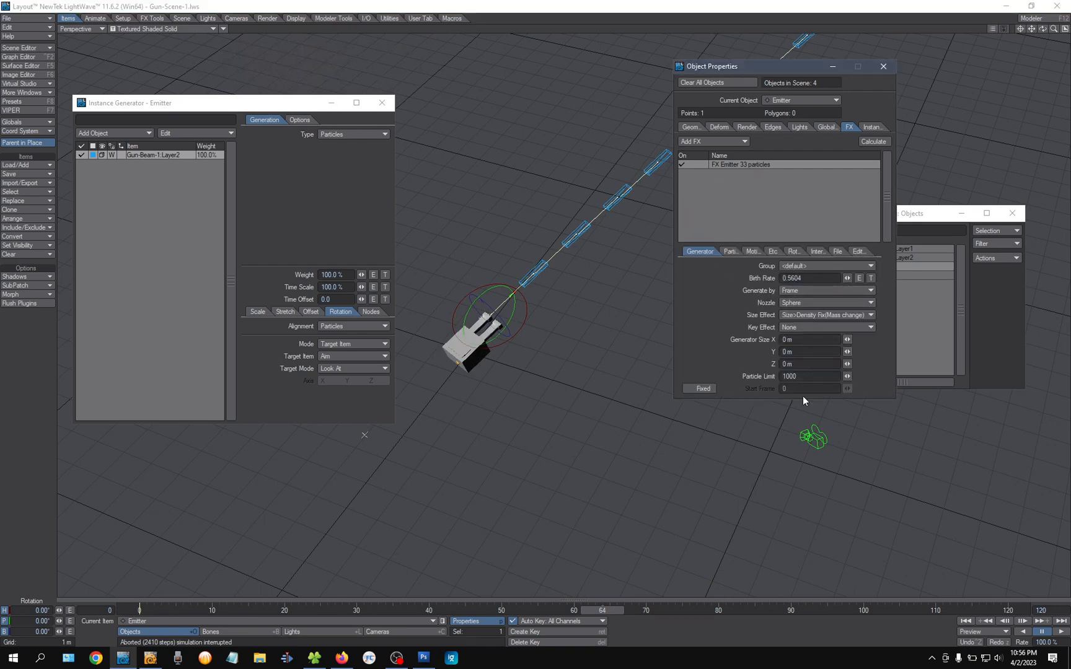
click(731, 251)
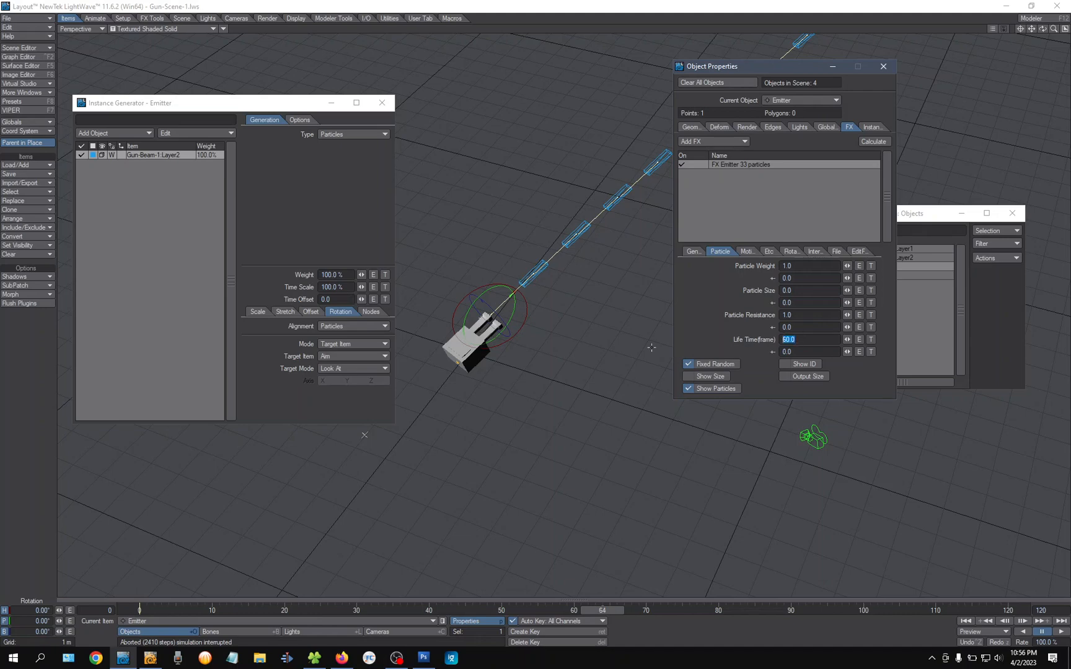
text(0)
key(Tab)
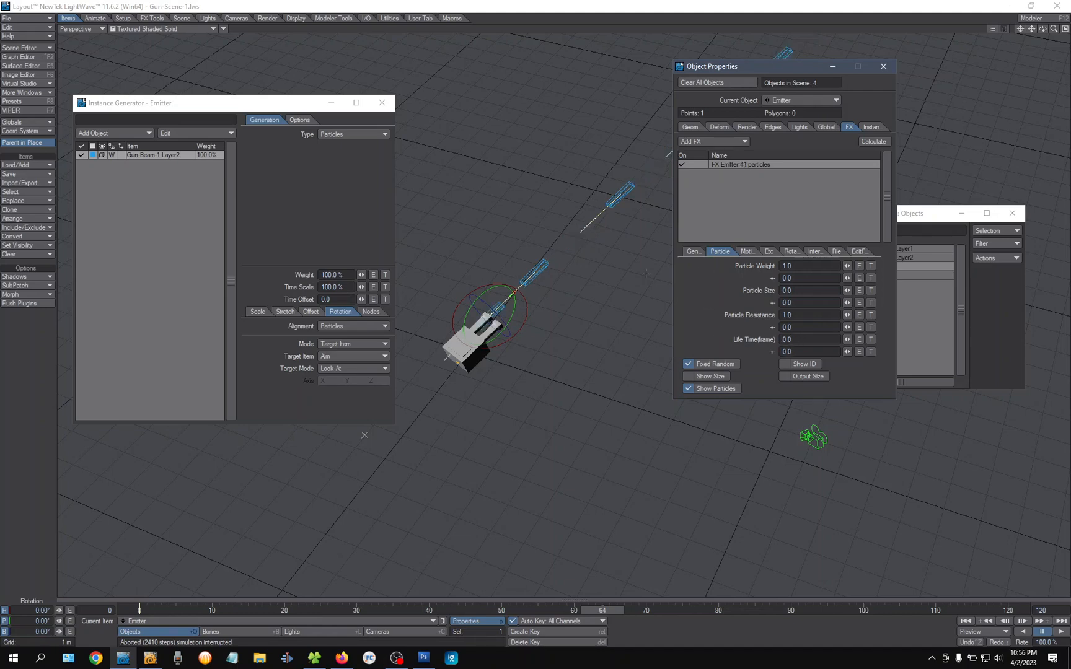
drag(164, 608, 226, 610)
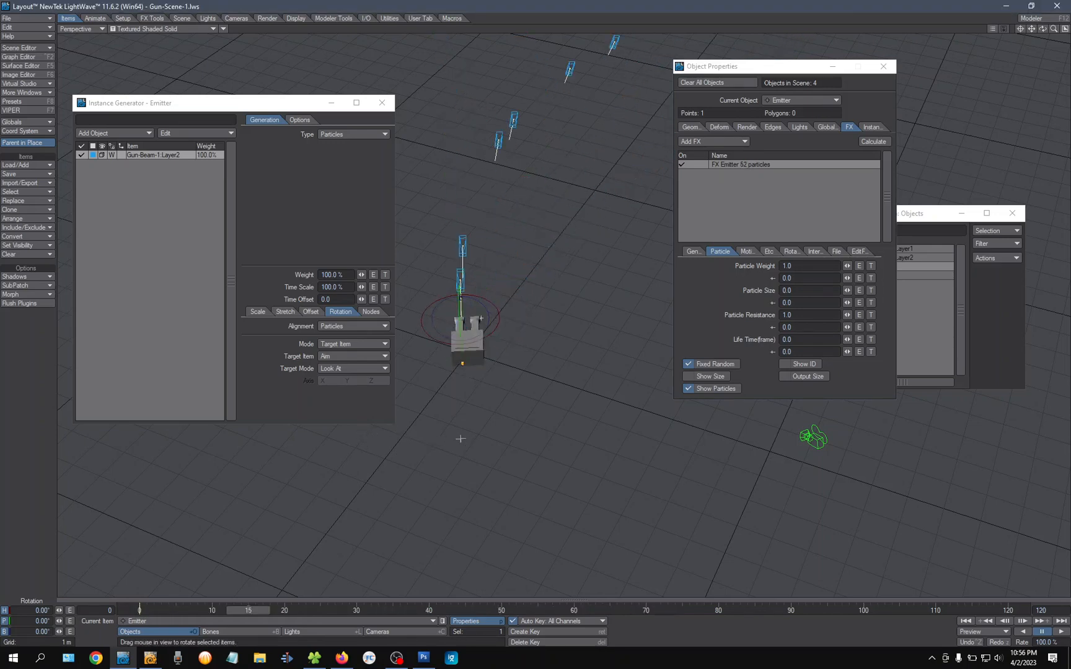
Step: Review the FX Emitter's motion, etc, rotation, interaction and file settings, and return to its generator settings
click(751, 252)
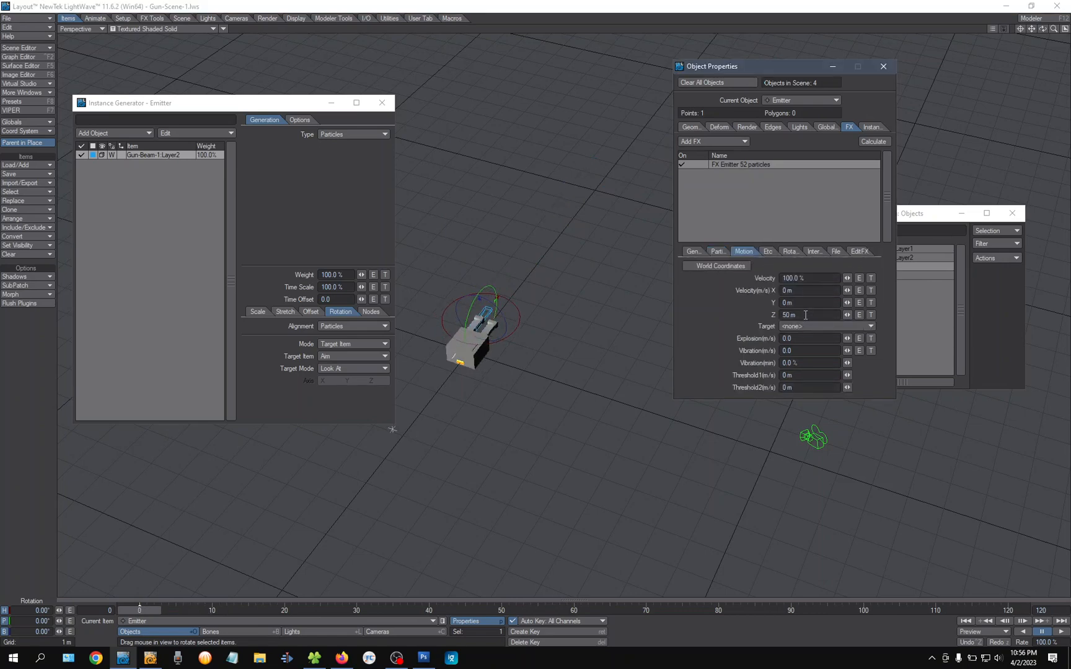
click(767, 251)
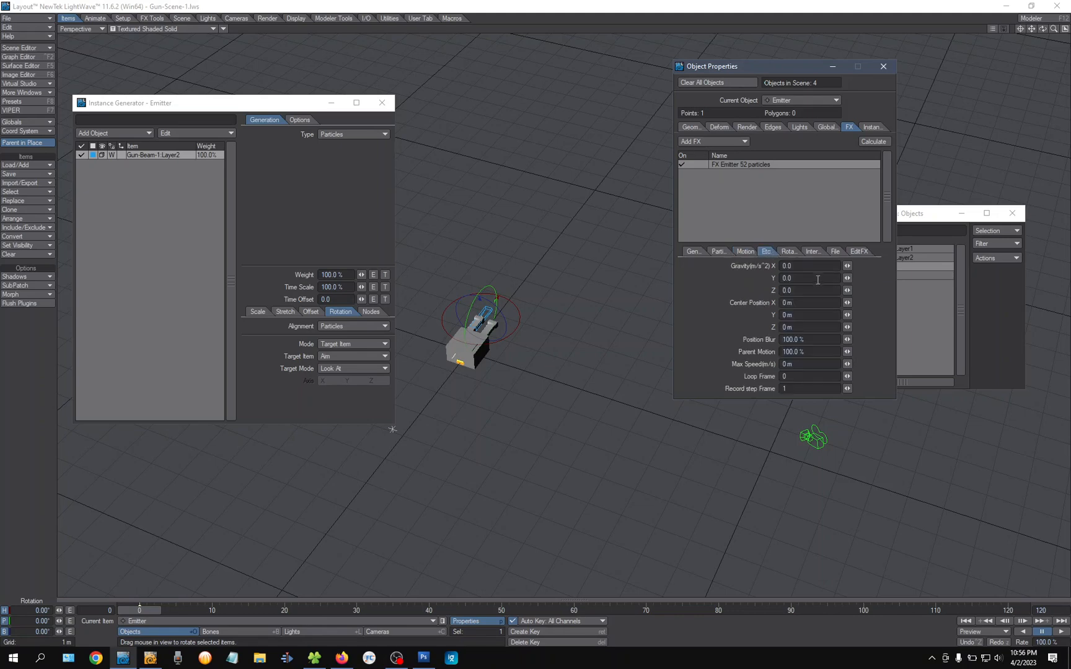
click(786, 251)
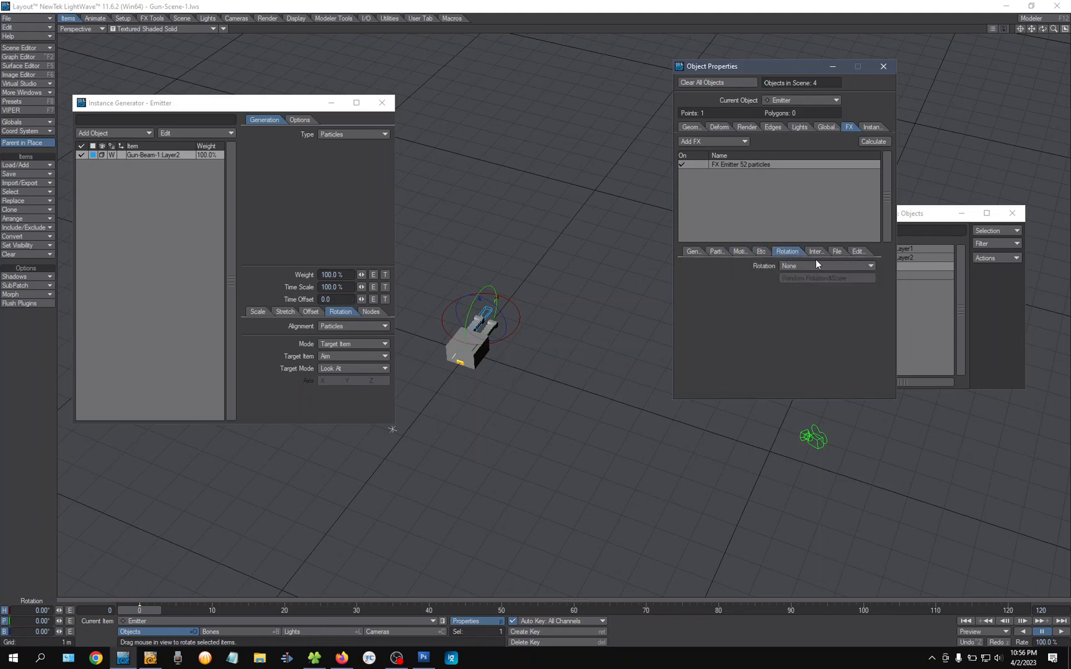
click(816, 252)
click(779, 252)
click(815, 252)
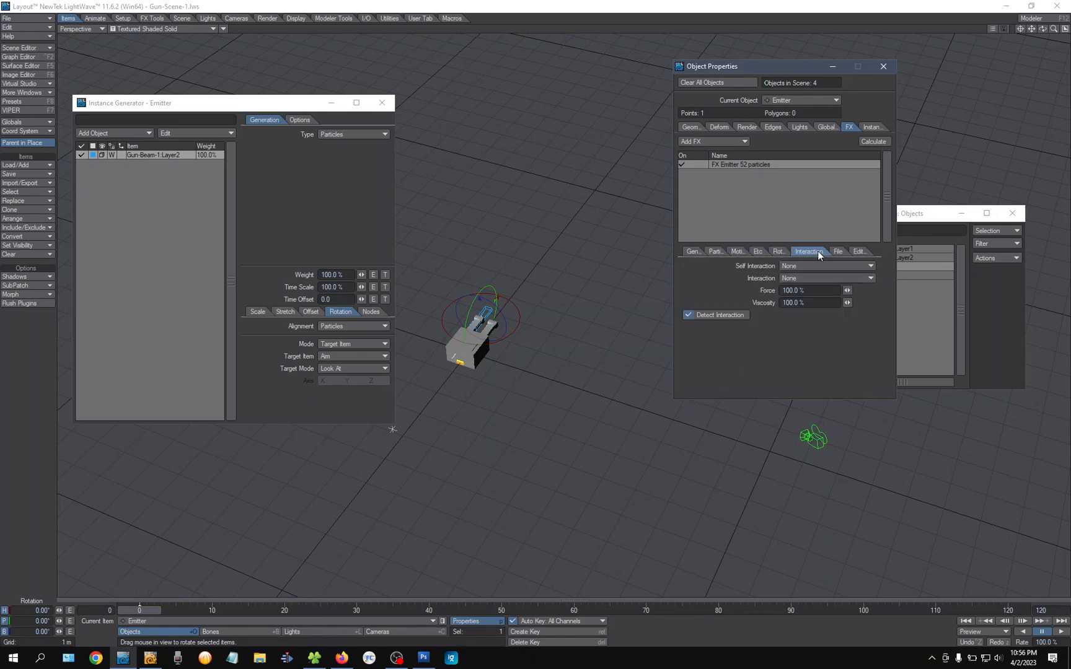
click(839, 251)
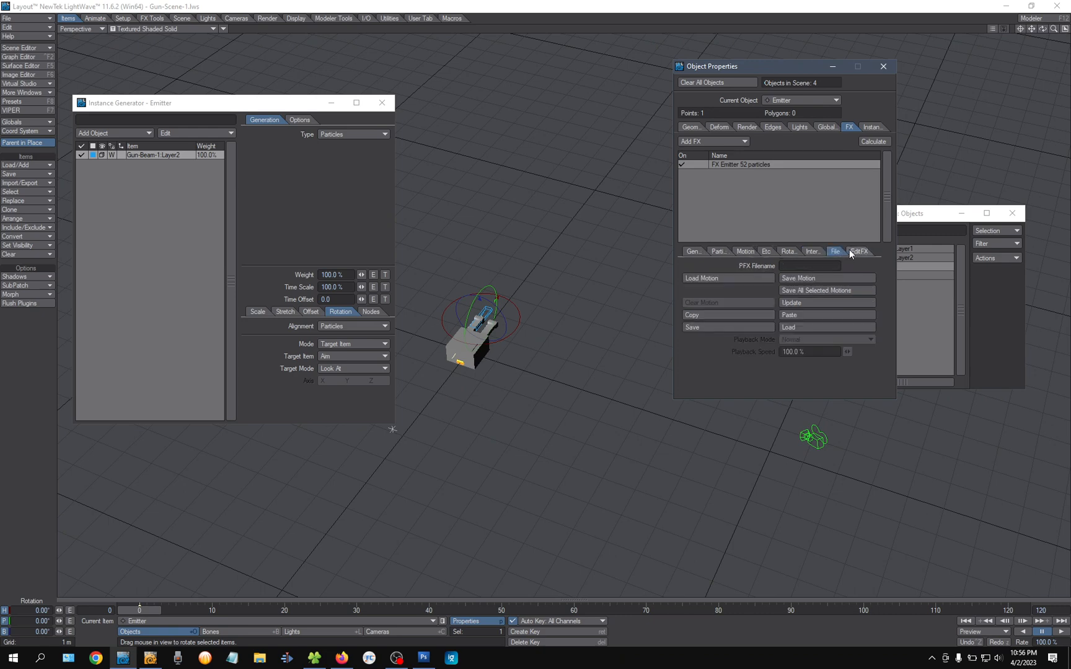
click(684, 252)
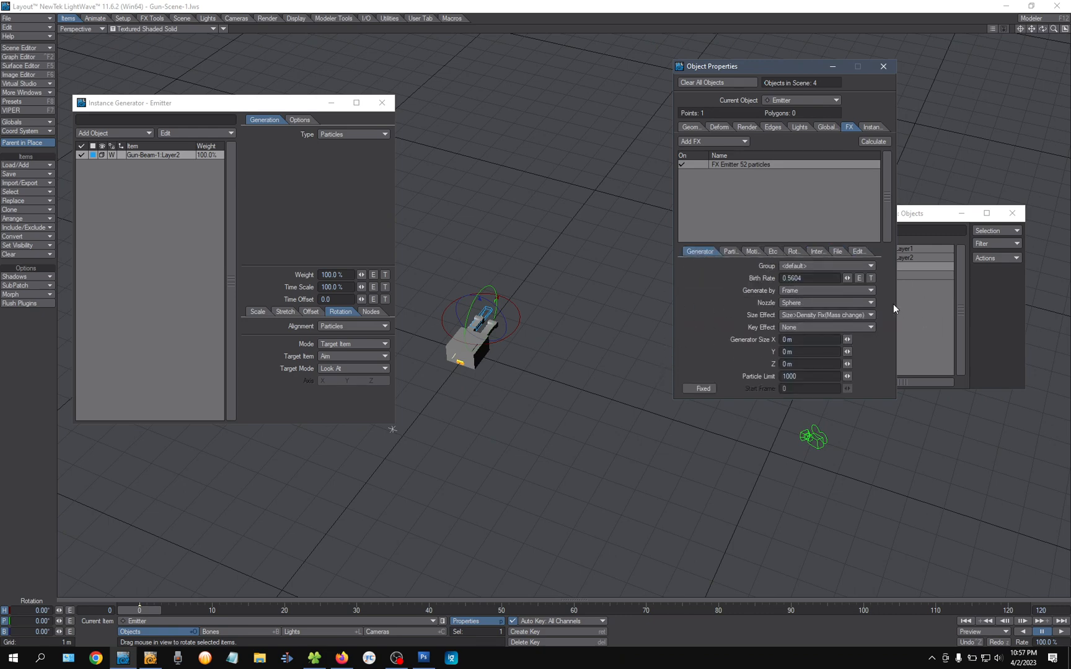
Step: Try generating the particles by Sec, scrub the timeline, and set Generate by to Frame again to compare the beams
mouse_move(142, 614)
mouse_down()
mouse_move(208, 611)
mouse_move(140, 612)
mouse_up()
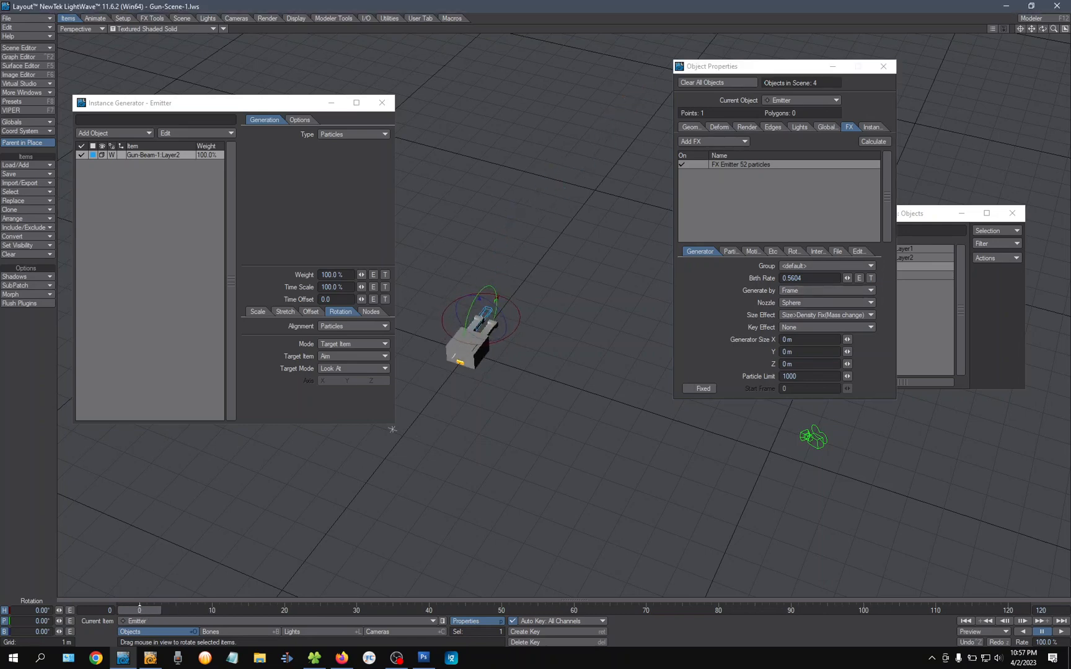
click(796, 291)
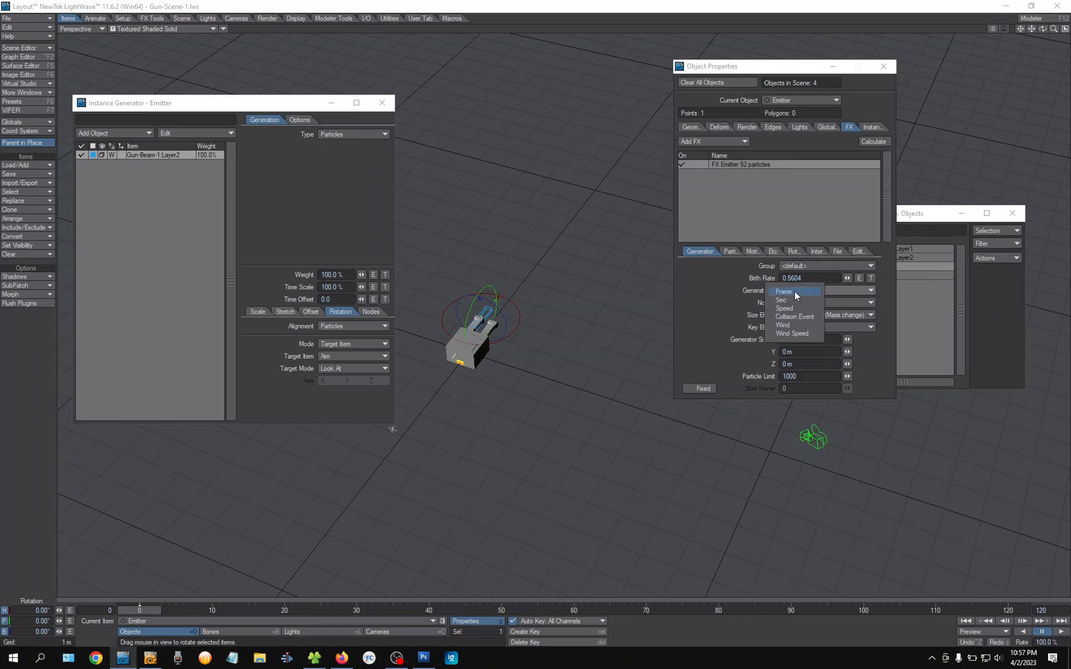
click(792, 300)
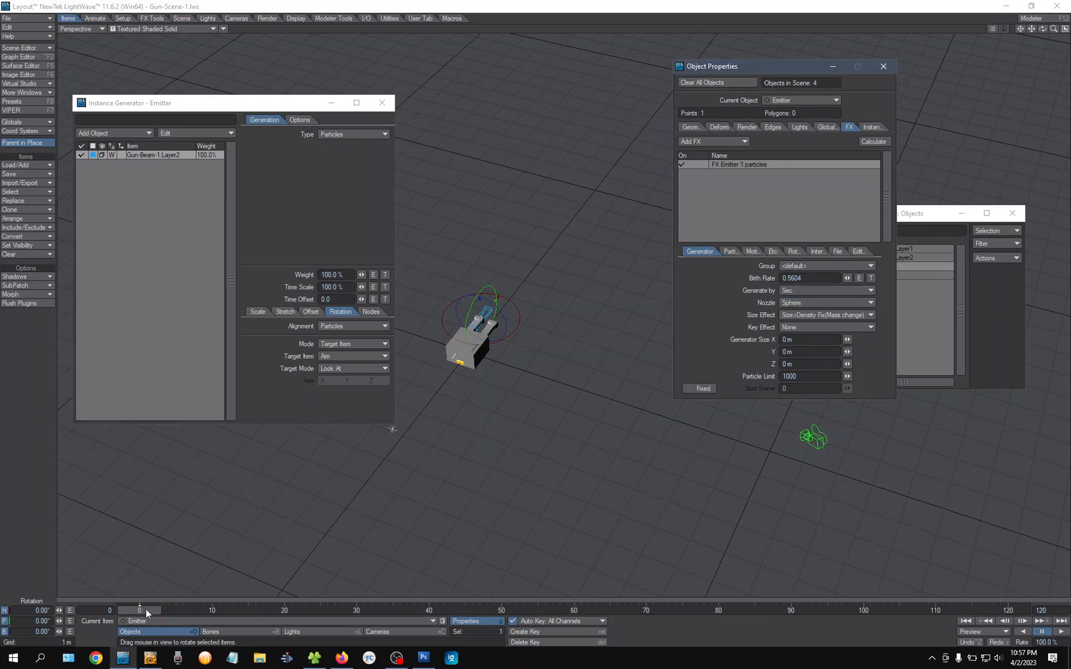
drag(140, 612, 160, 611)
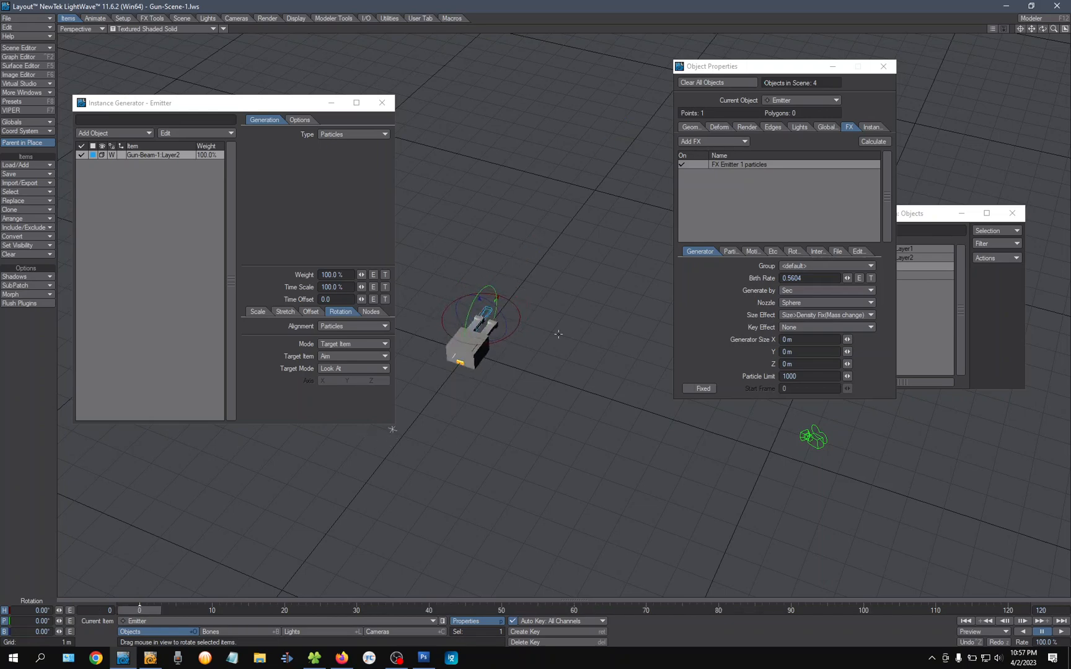
click(824, 290)
click(800, 301)
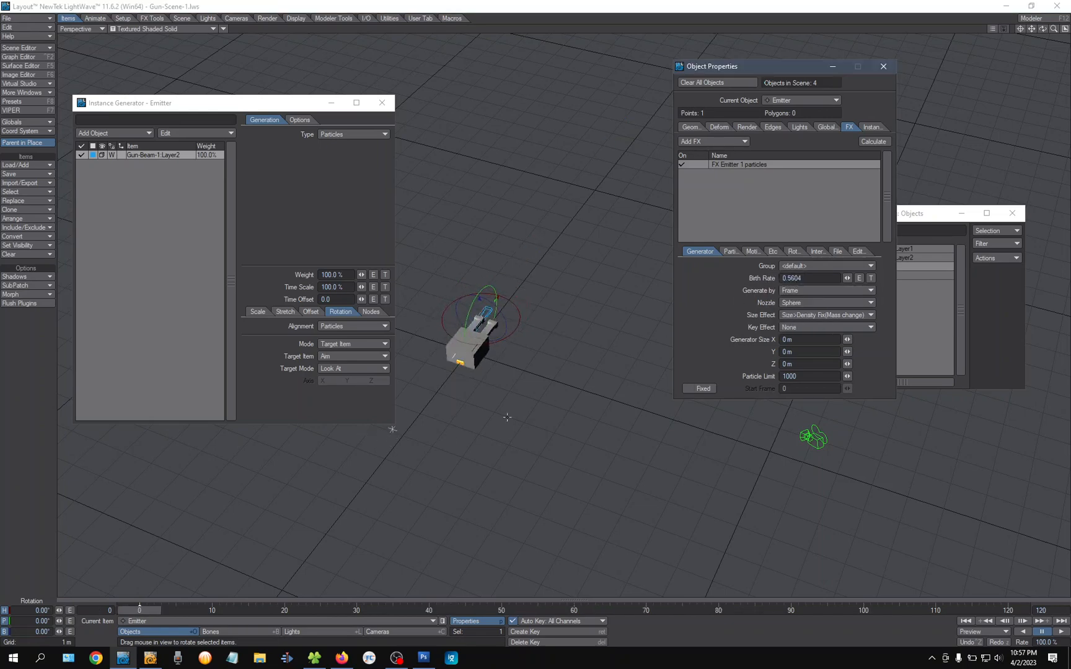
click(154, 615)
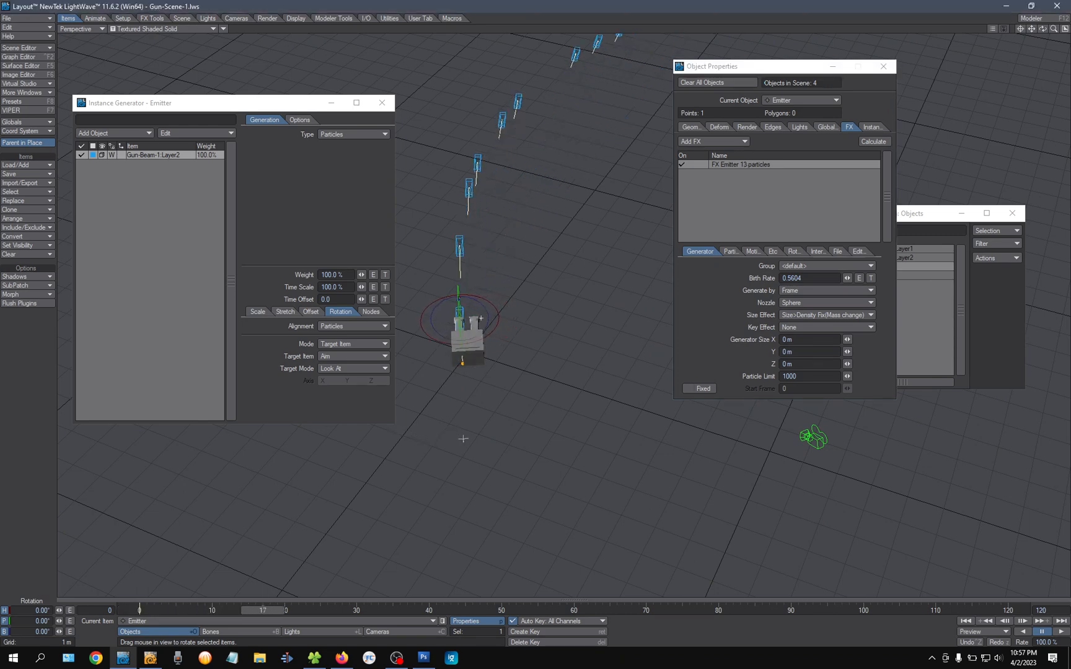
Step: Set the FX Emitter's Birth Rate to 1.0, scrub the timeline to check the beams, and return to frame 0
click(810, 279)
text(1.0)
key(Return)
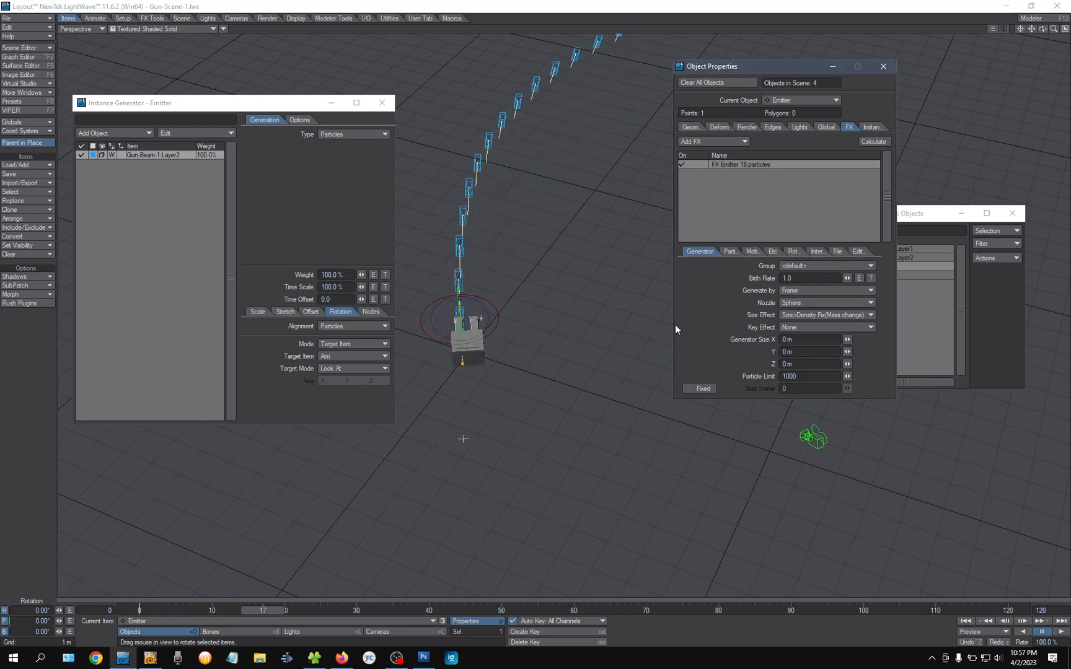
click(148, 610)
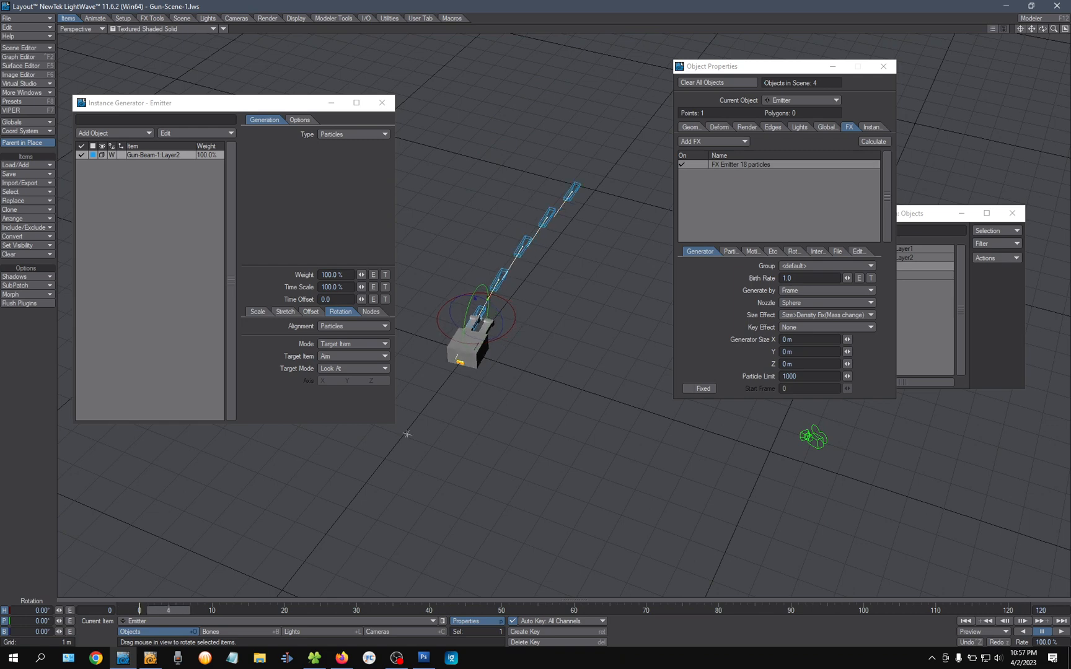
mouse_move(417, 436)
mouse_down()
mouse_move(463, 439)
mouse_move(418, 453)
mouse_move(375, 445)
mouse_move(467, 439)
mouse_move(412, 435)
mouse_up()
drag(176, 610, 146, 610)
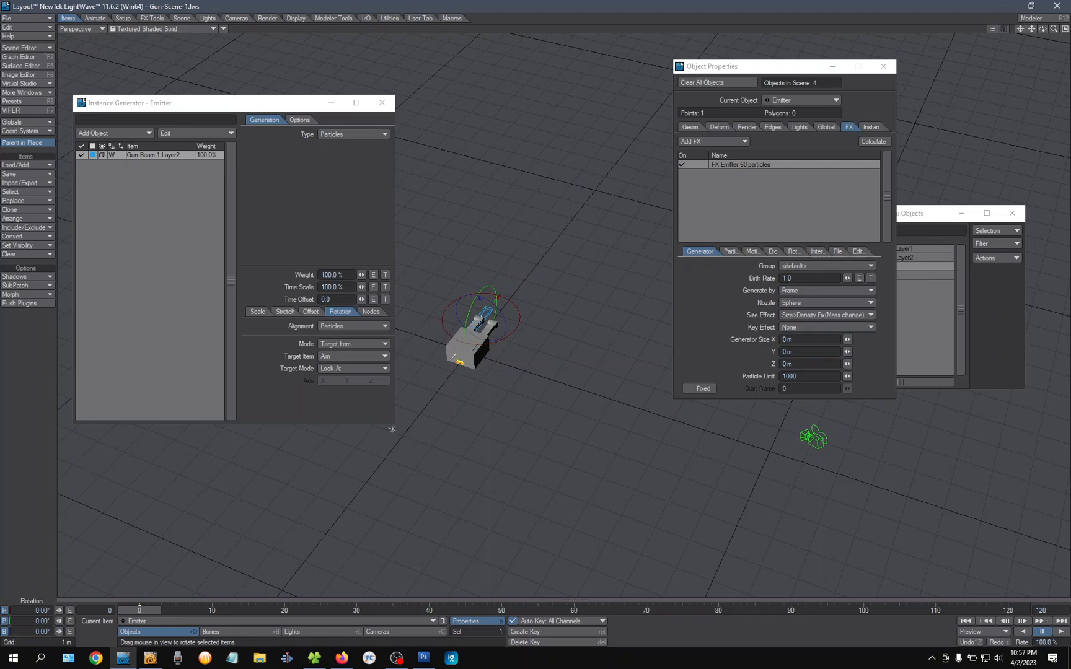
drag(392, 429, 363, 434)
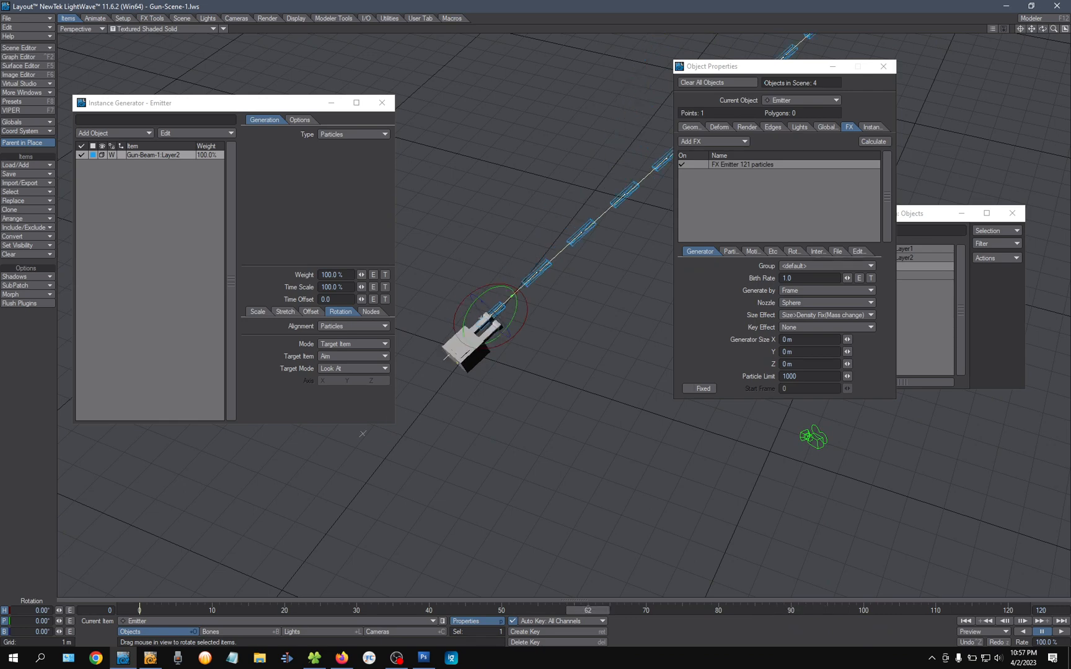
drag(588, 610, 140, 611)
Step: Try a Birth Rate of 0.8 on the FX Emitter and scrub the timeline to inspect the beam spacing
drag(807, 278, 712, 288)
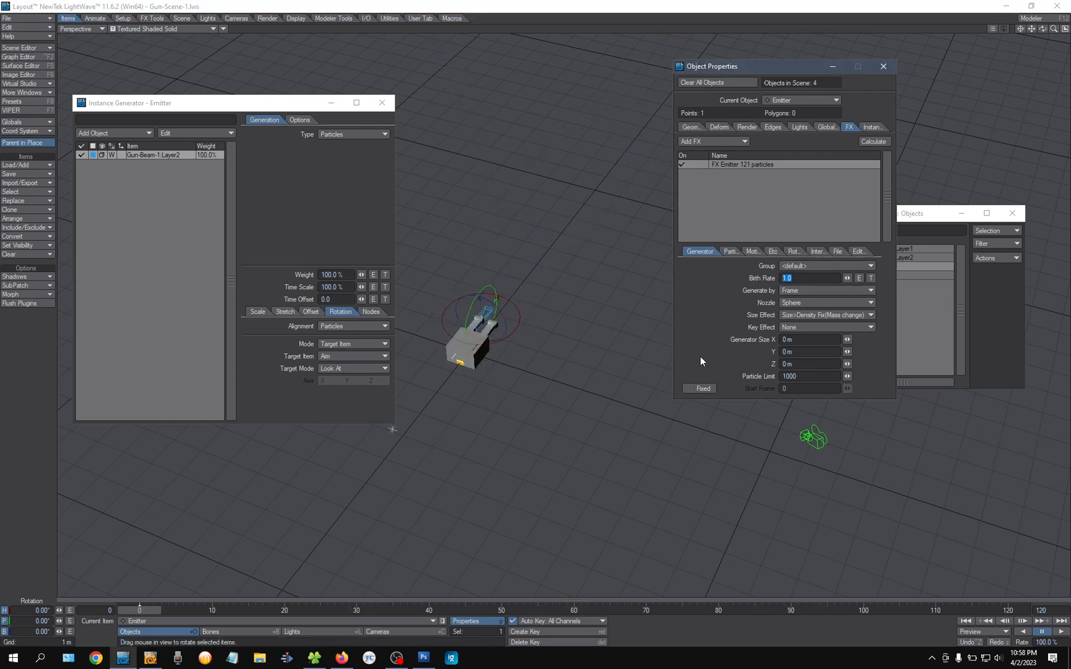
text(0.8)
key(Tab)
drag(140, 612, 190, 612)
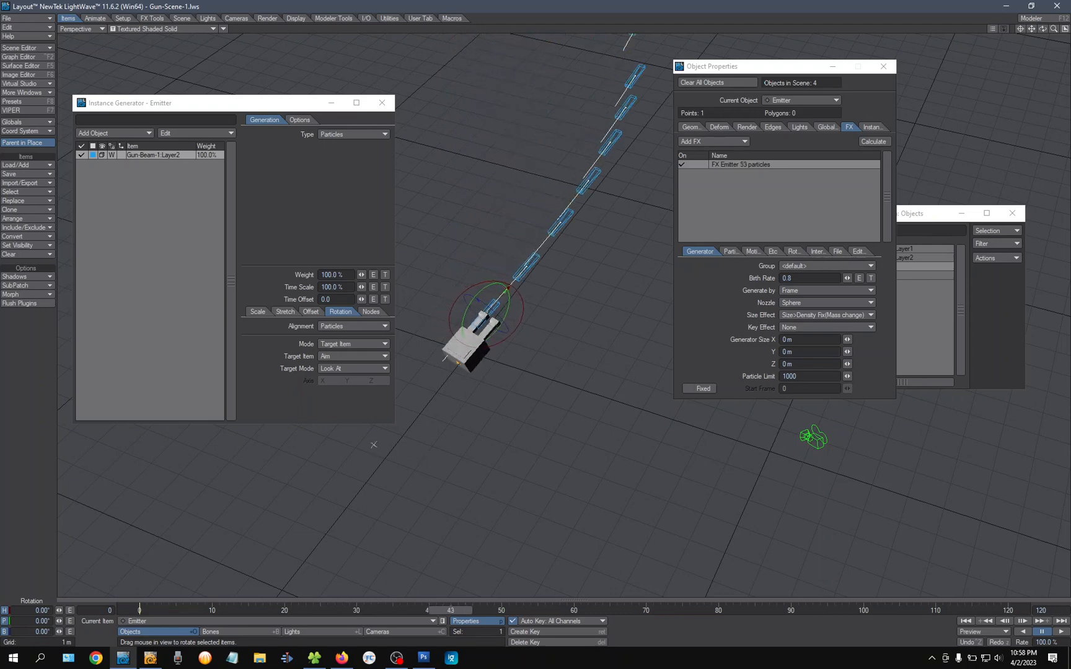
Step: Lower the FX Emitter's Birth Rate to 0.1 and scrub the timeline from frame 0 to check the beams
drag(799, 278, 693, 290)
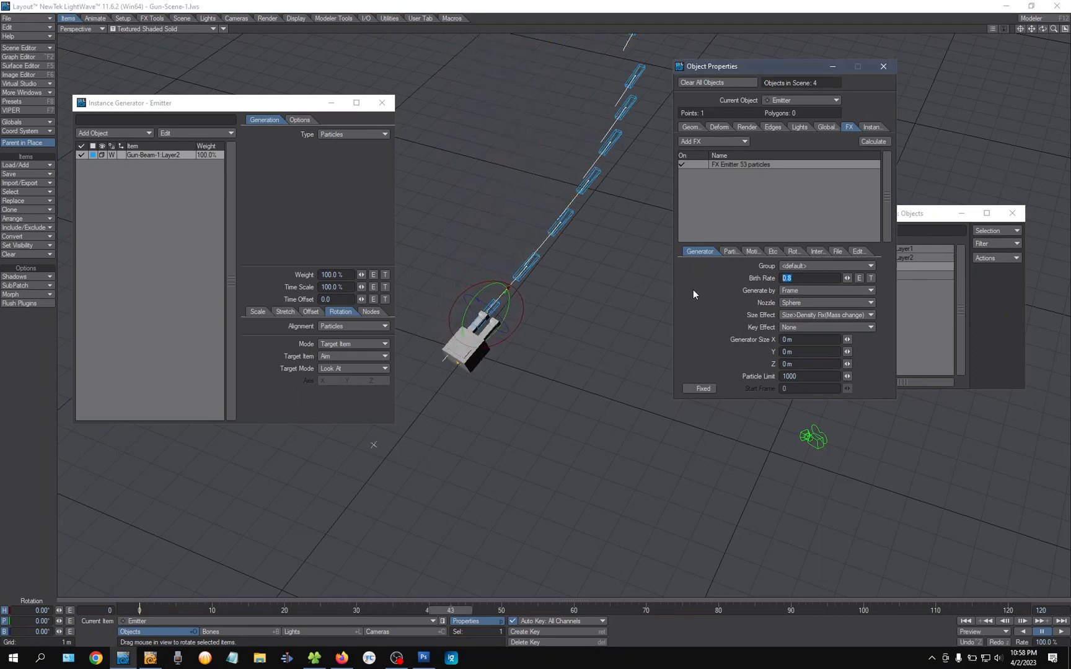
text(.1)
key(Tab)
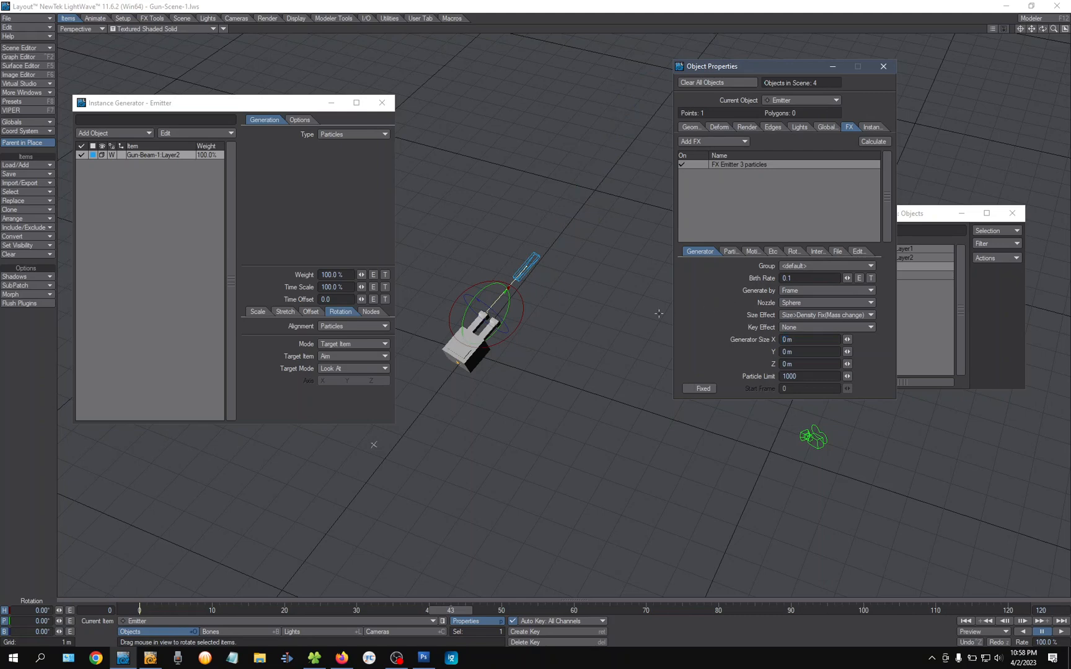
click(139, 613)
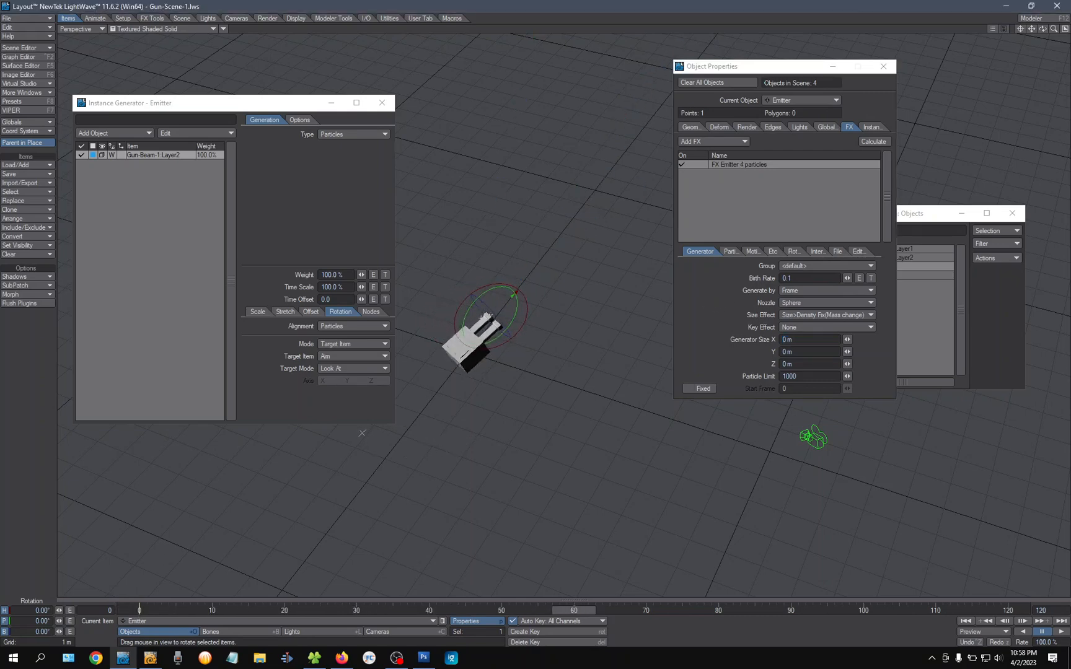
Step: Try a Birth Rate of 0.4 on the FX Emitter and scrub the timeline to compare the beams
click(783, 278)
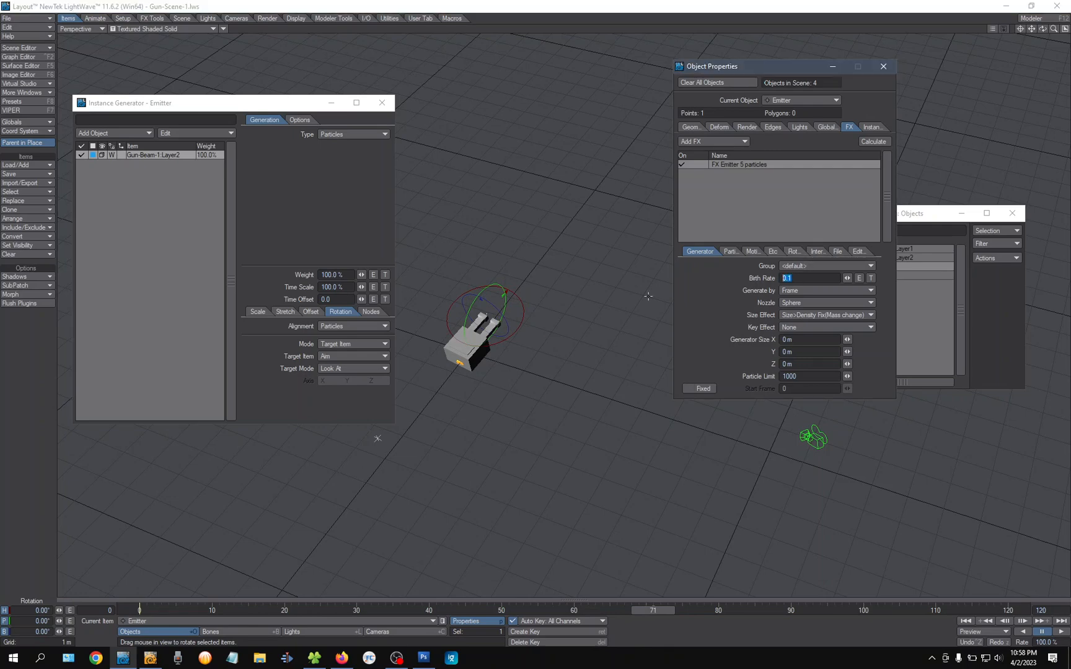
text(0.4)
key(Tab)
click(137, 610)
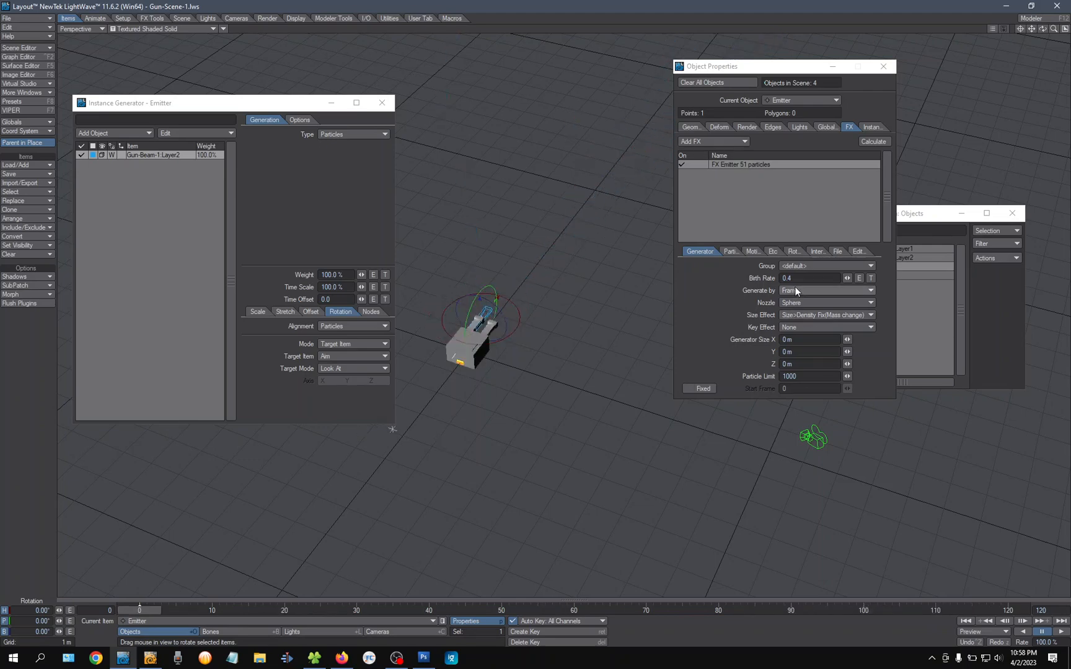
Step: Try FX Emitter Birth Rates of 2.0 and 1.5 in turn, scrubbing the timeline to compare the beam density
drag(797, 279, 693, 310)
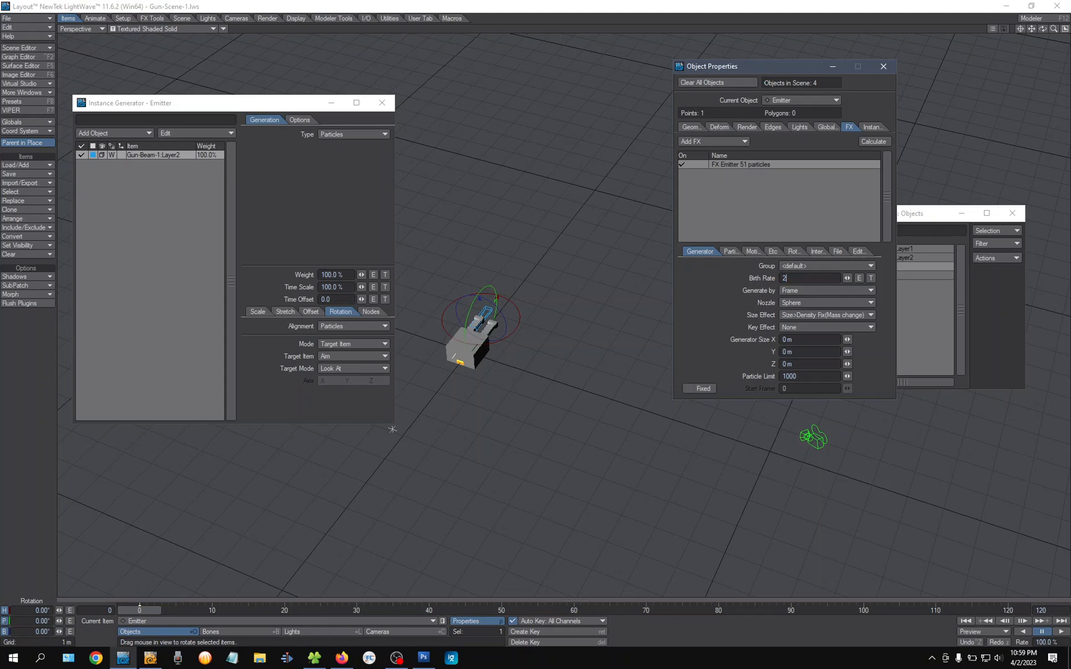
click(155, 611)
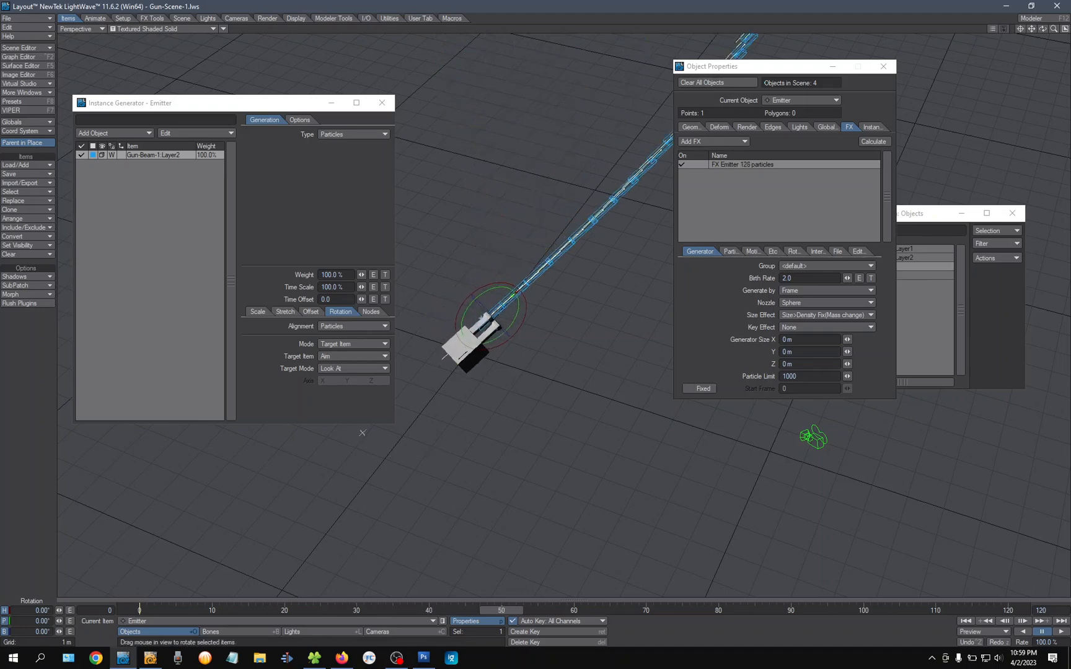
drag(800, 279, 683, 294)
text(1)
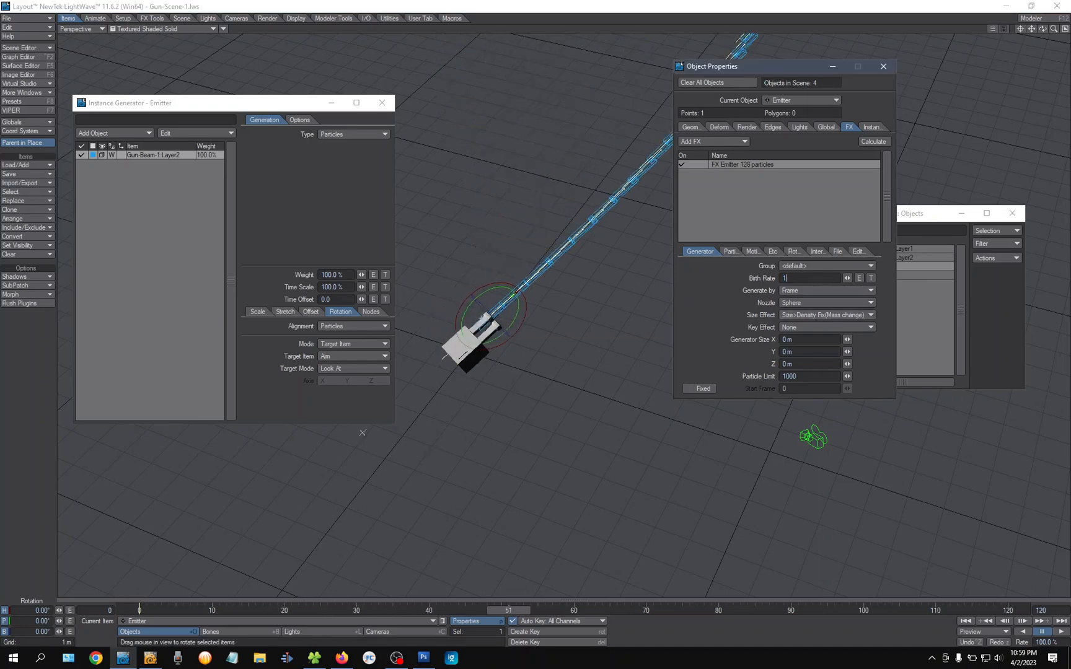
text(.5)
key(Tab)
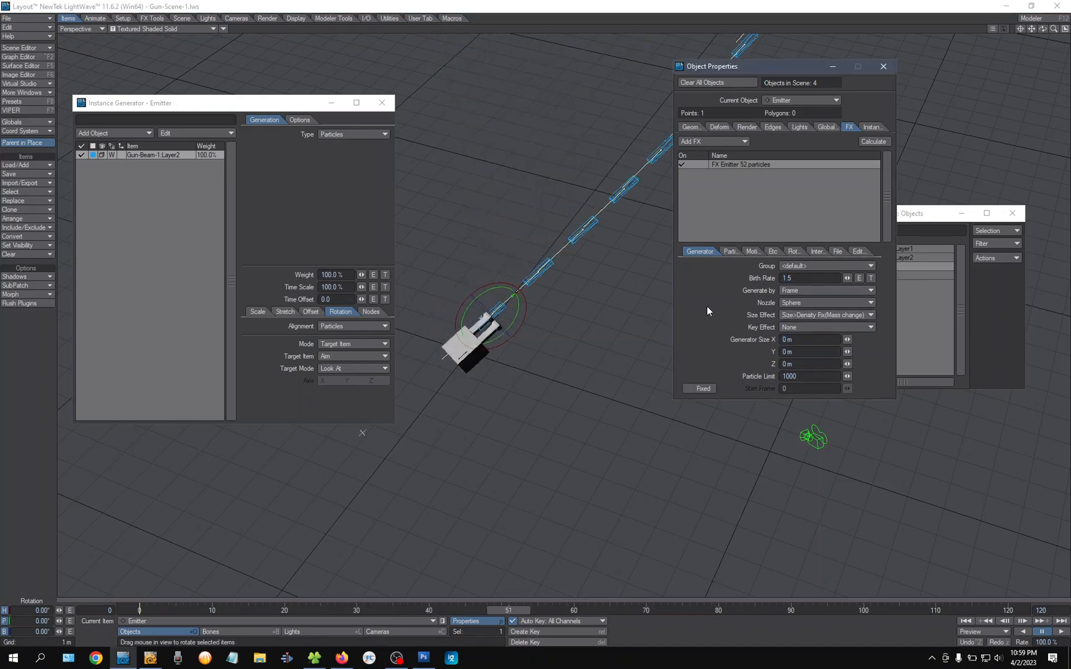
click(143, 611)
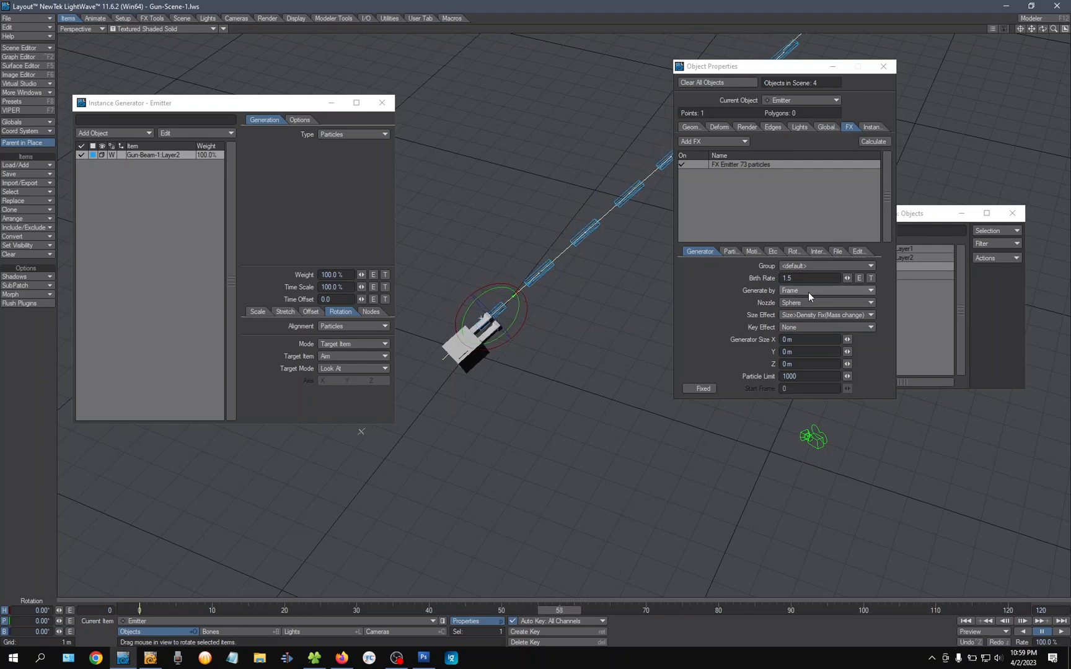
Step: Switch the FX Emitter's Birth Rate to 1.0, scrub the timeline, and try 1.5 again for comparison
click(793, 278)
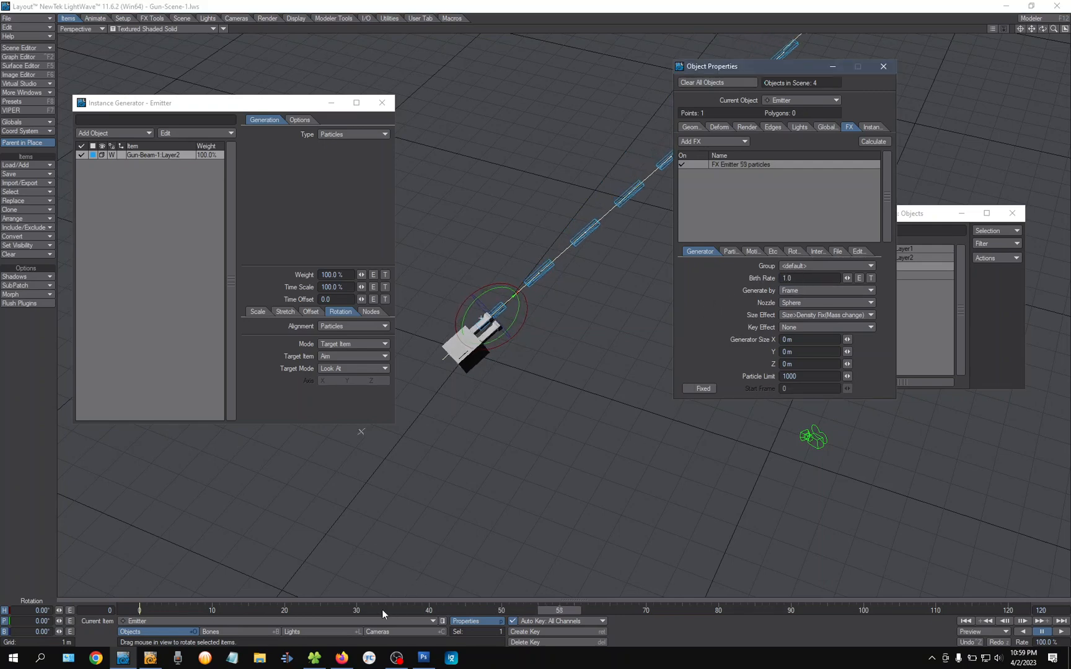
click(147, 614)
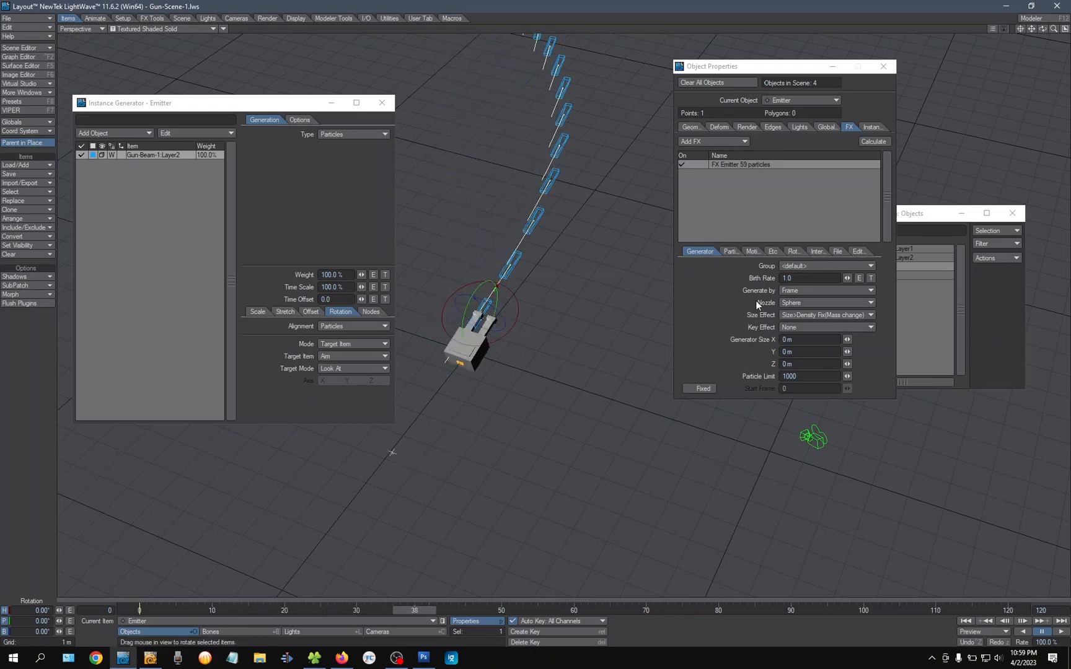
click(797, 279)
key(BackSpace)
key(BackSpace)
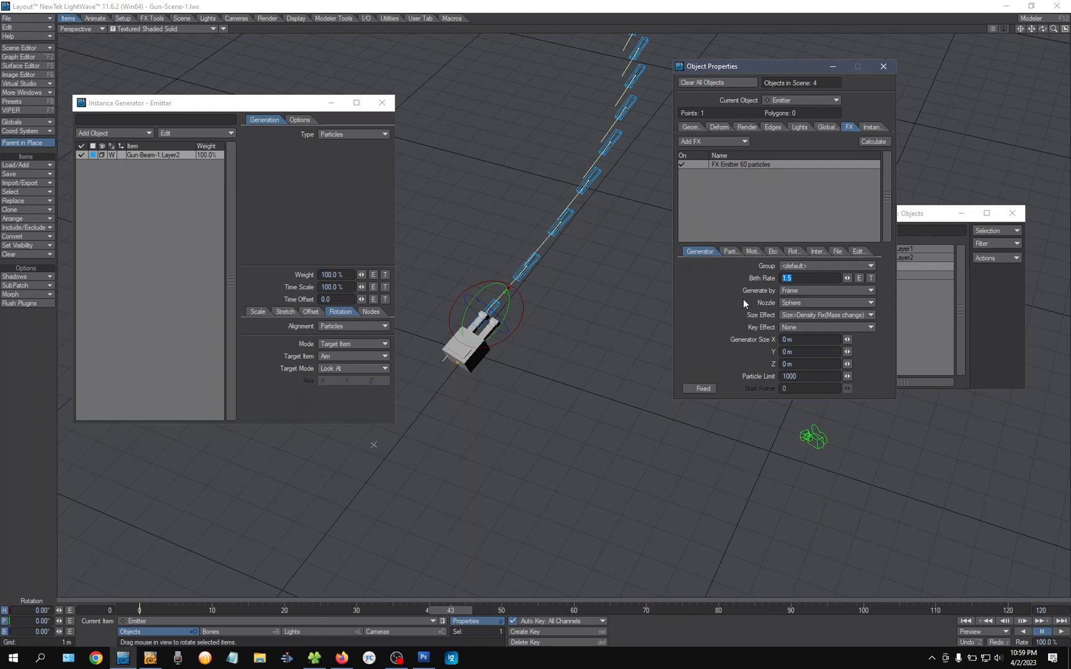
Step: Set the FX Emitter's Birth Rate to 0.7 and shift the Object Properties window slightly
key(BackSpace)
text(.7)
key(Tab)
click(702, 301)
drag(730, 66, 720, 63)
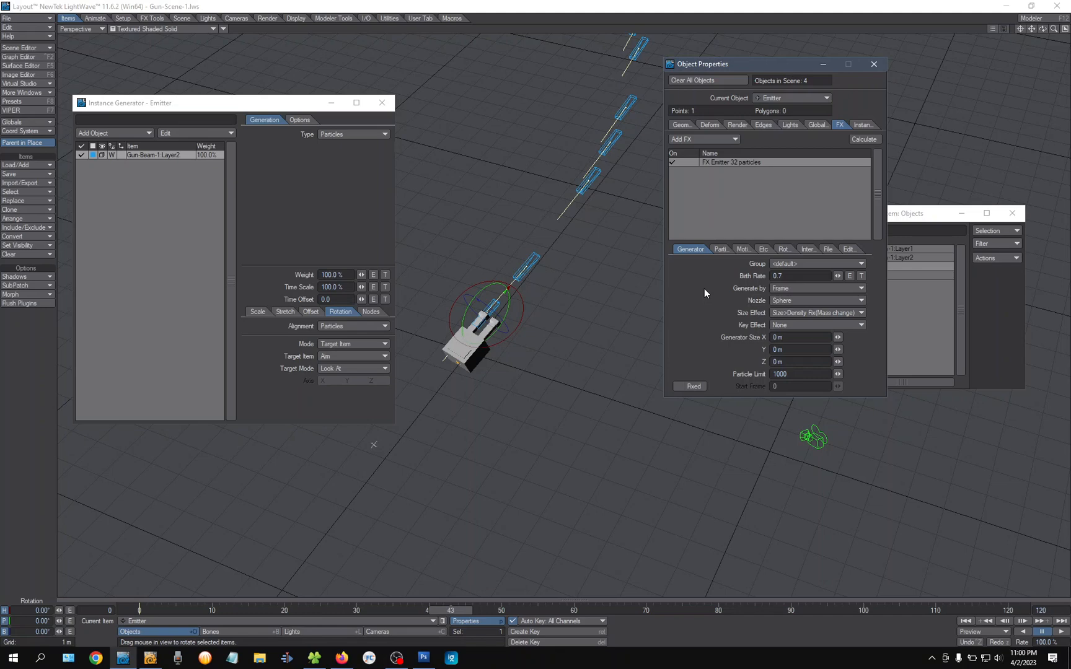
Step: Open the Birth Rate envelope in the Graph Editor, close the editor, and remove the envelope
click(848, 276)
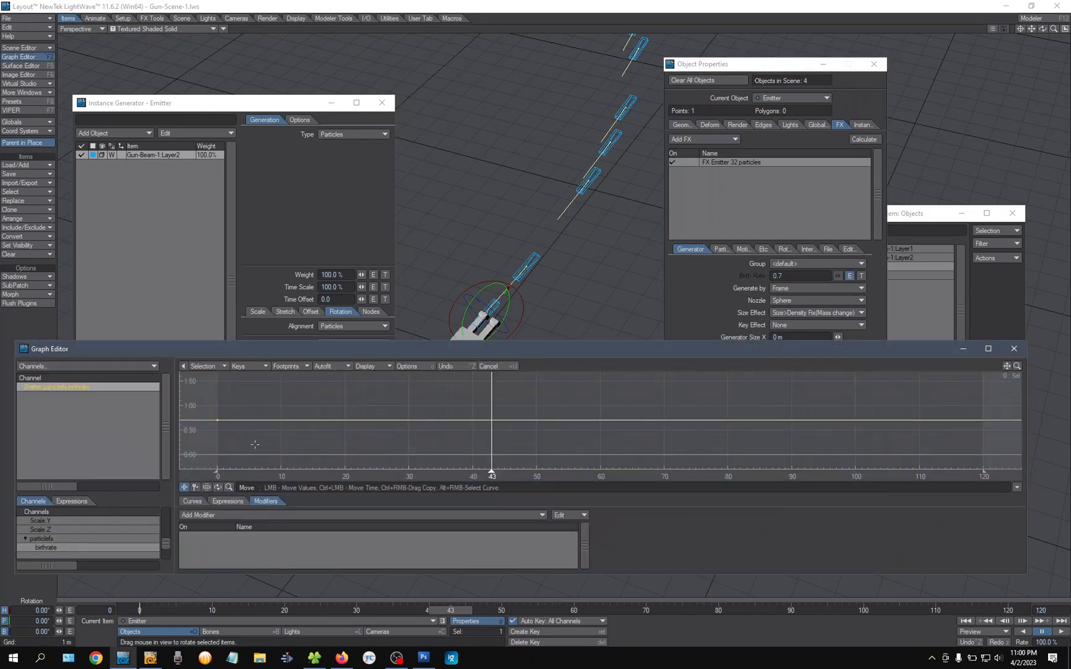
click(1013, 349)
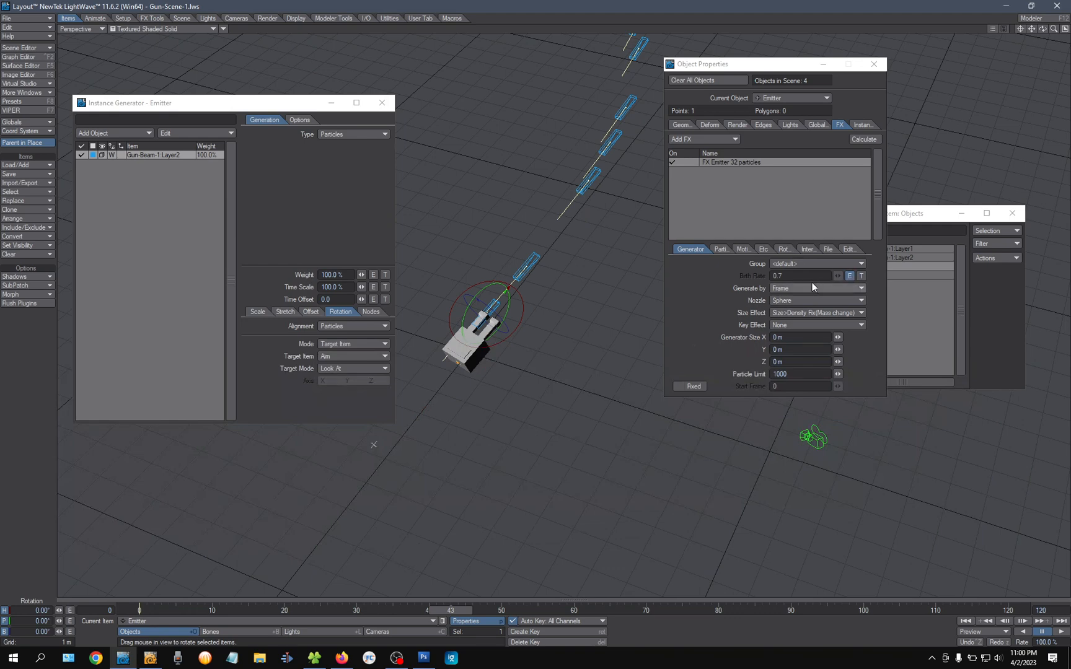
shift+click(851, 277)
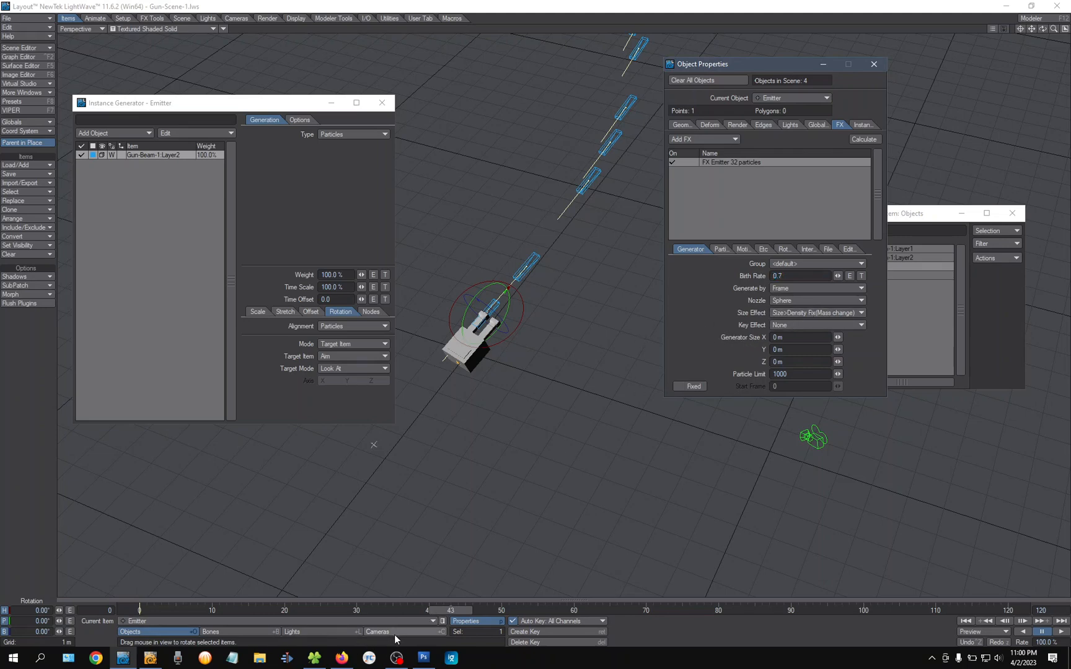
Step: Go through the Aim, Emitter and both Gun-Beam-1 layer objects one by one, ending with Emitter selected
click(375, 444)
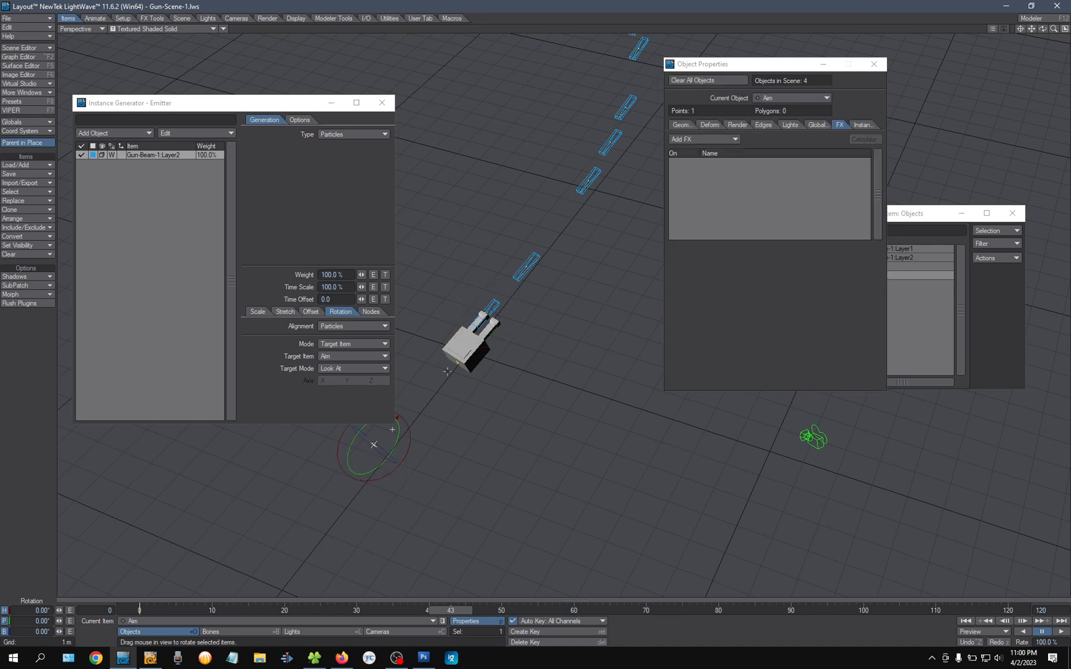
click(976, 312)
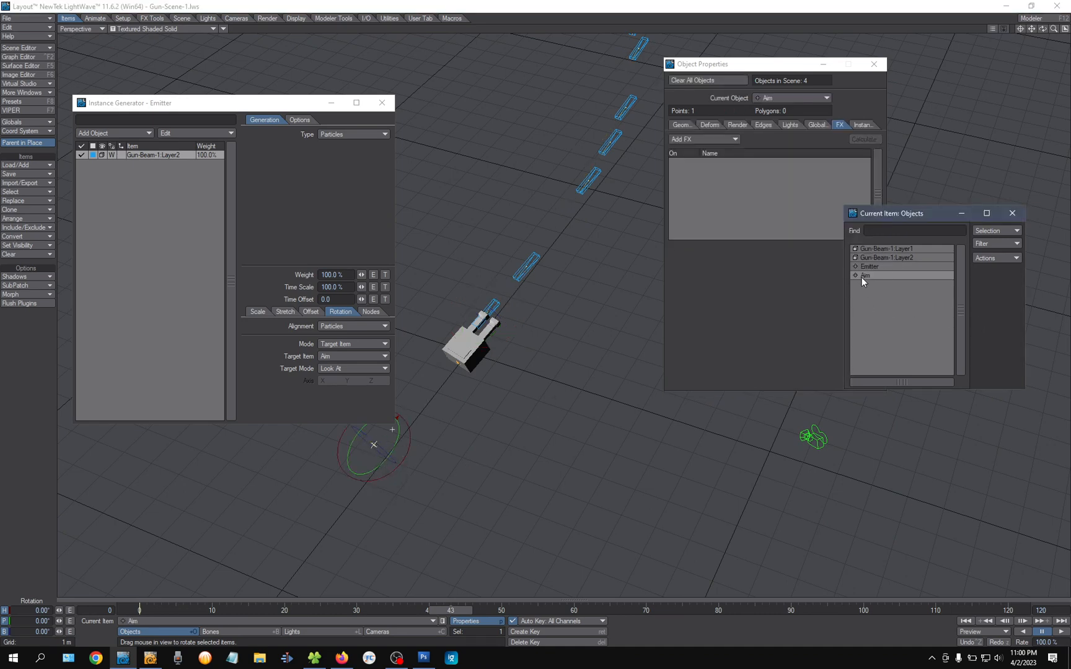
click(871, 267)
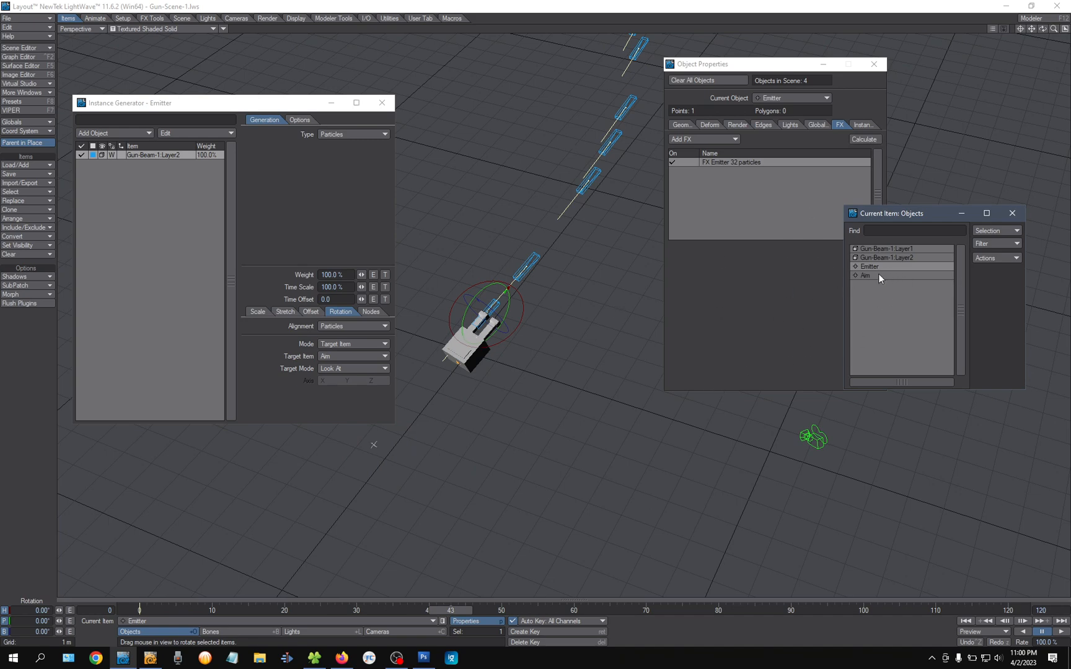
click(890, 259)
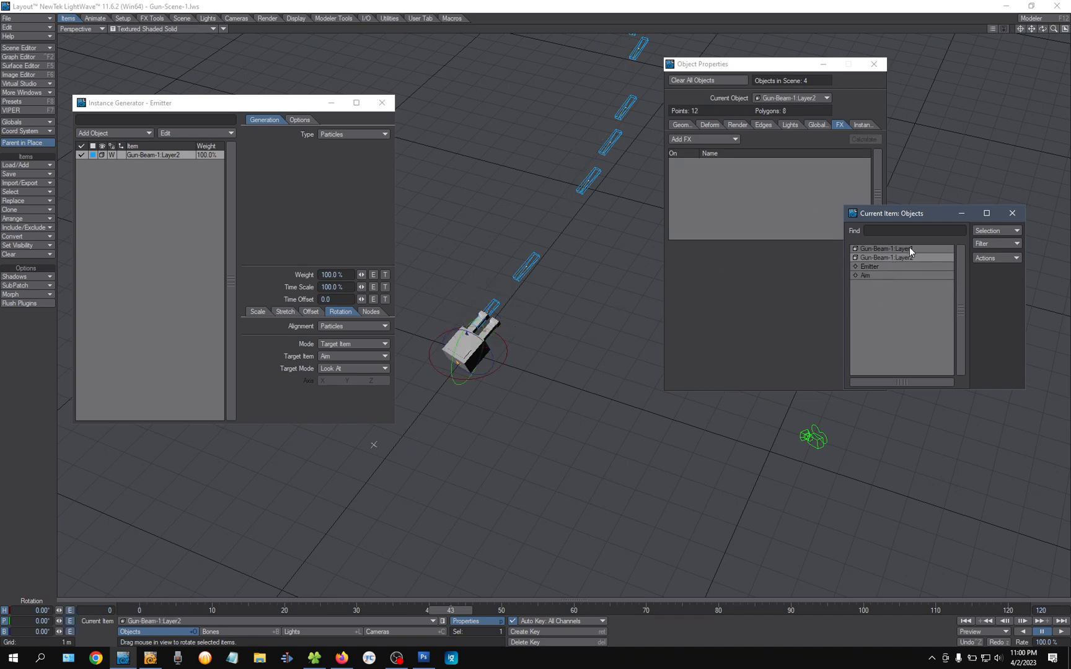
click(892, 248)
click(904, 267)
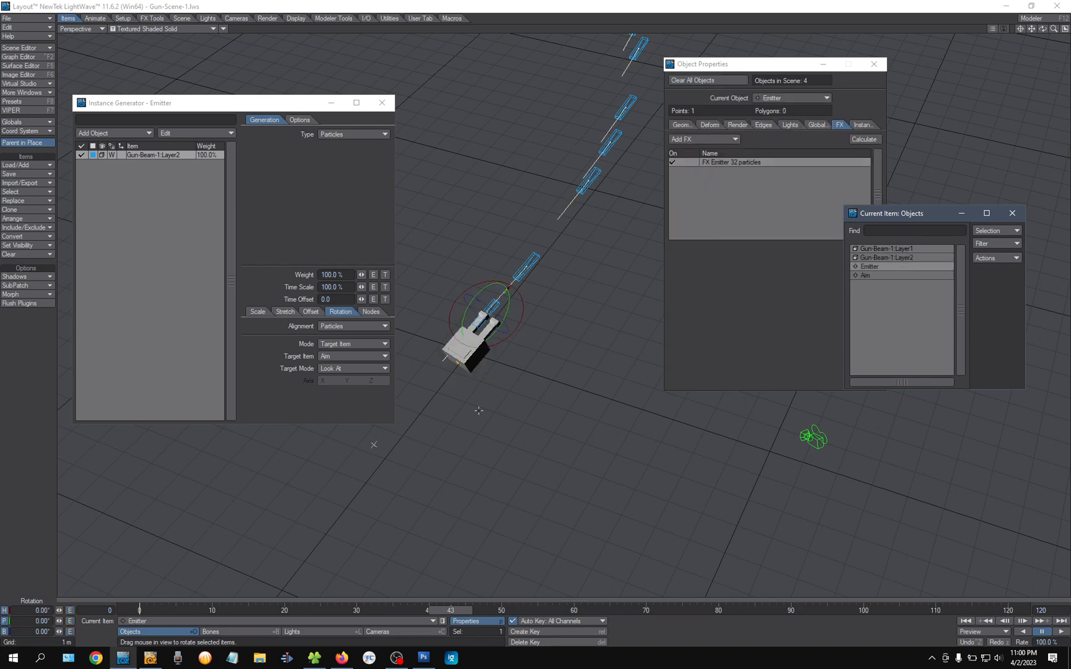
Step: Examine the gun and its beam trail from several angles, switching between Emitter and Gun-Beam-1:Layer2
drag(588, 359, 362, 426)
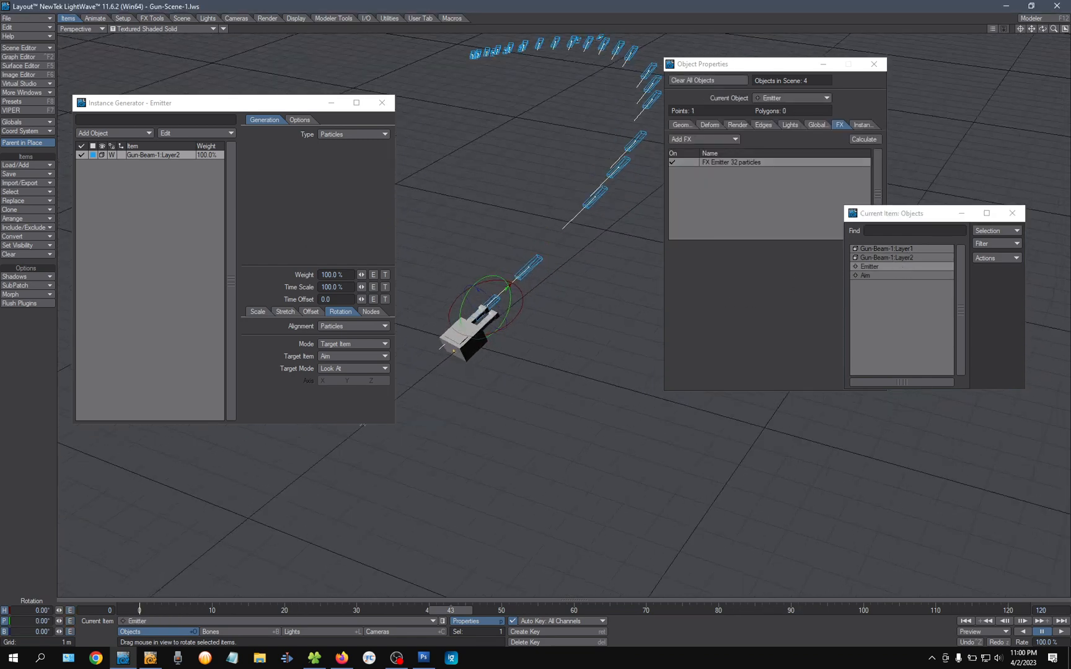
click(901, 258)
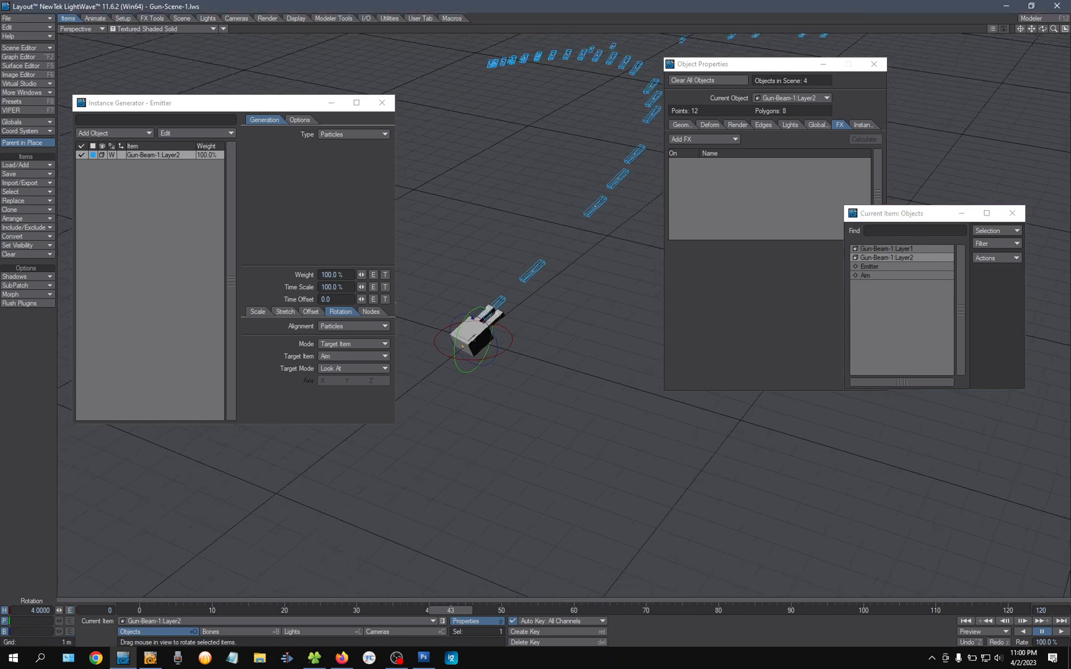
click(878, 267)
click(887, 257)
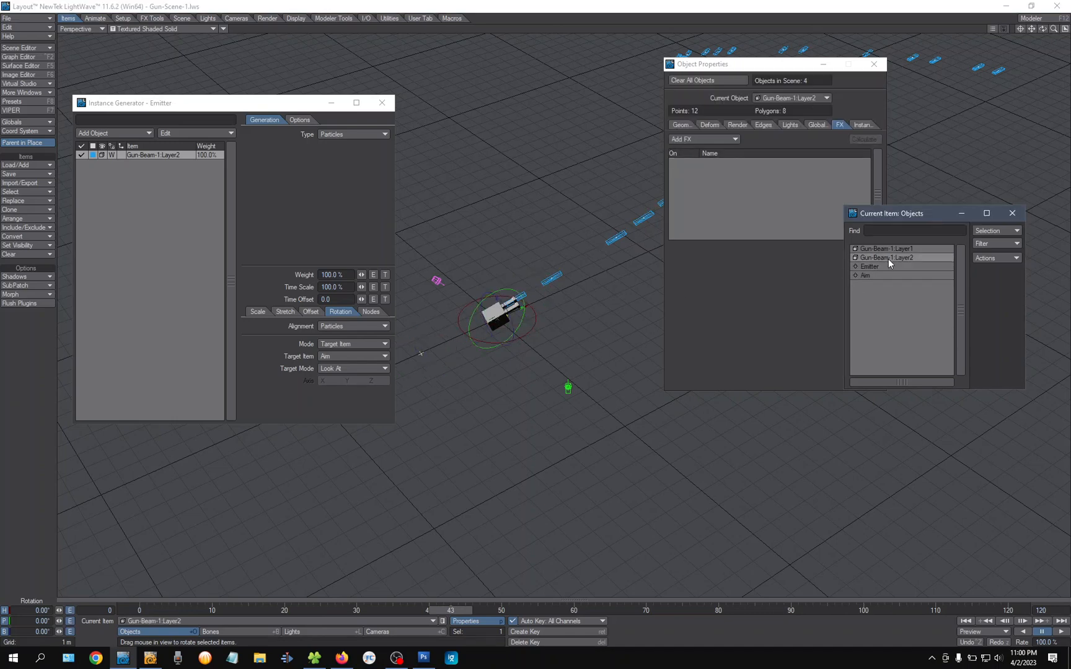
click(686, 289)
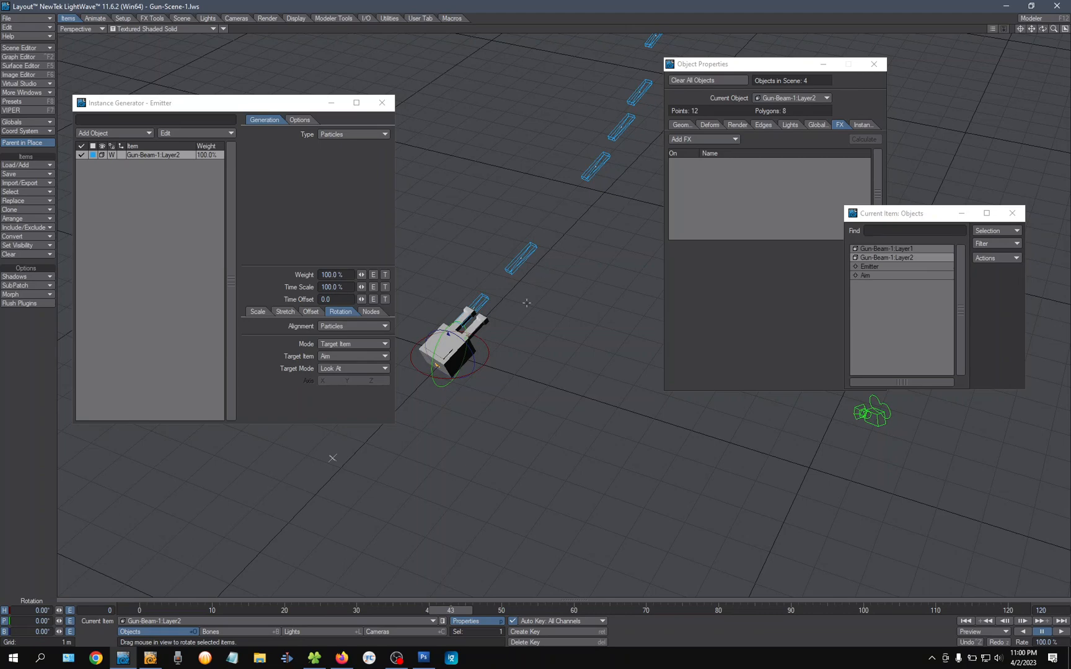
scroll(583, 345, down, 3)
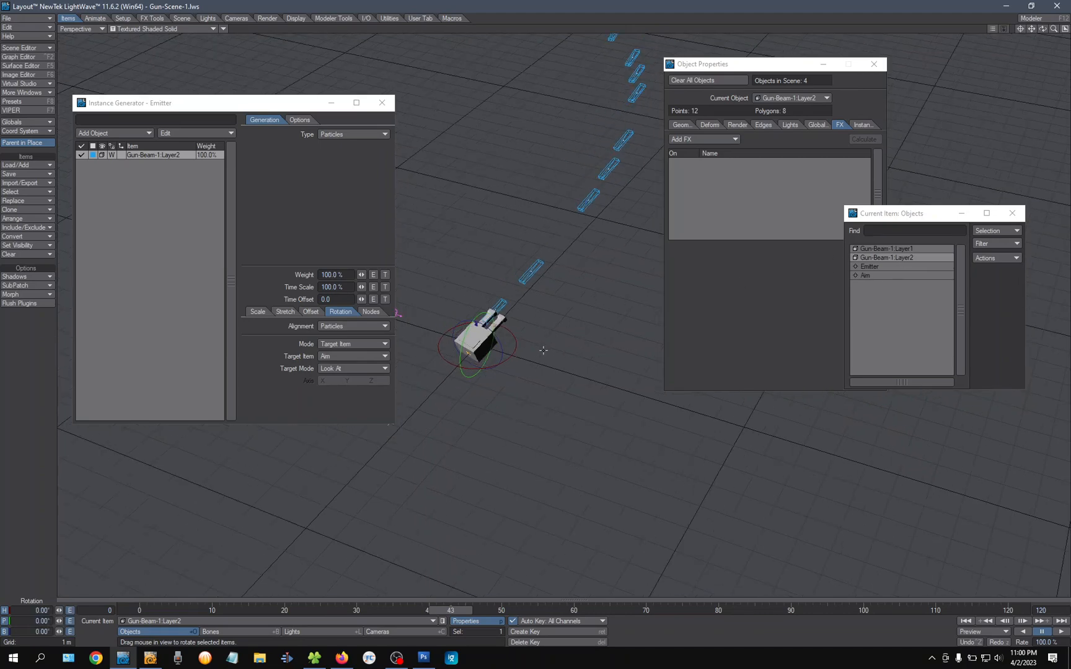
scroll(481, 429, down, 2)
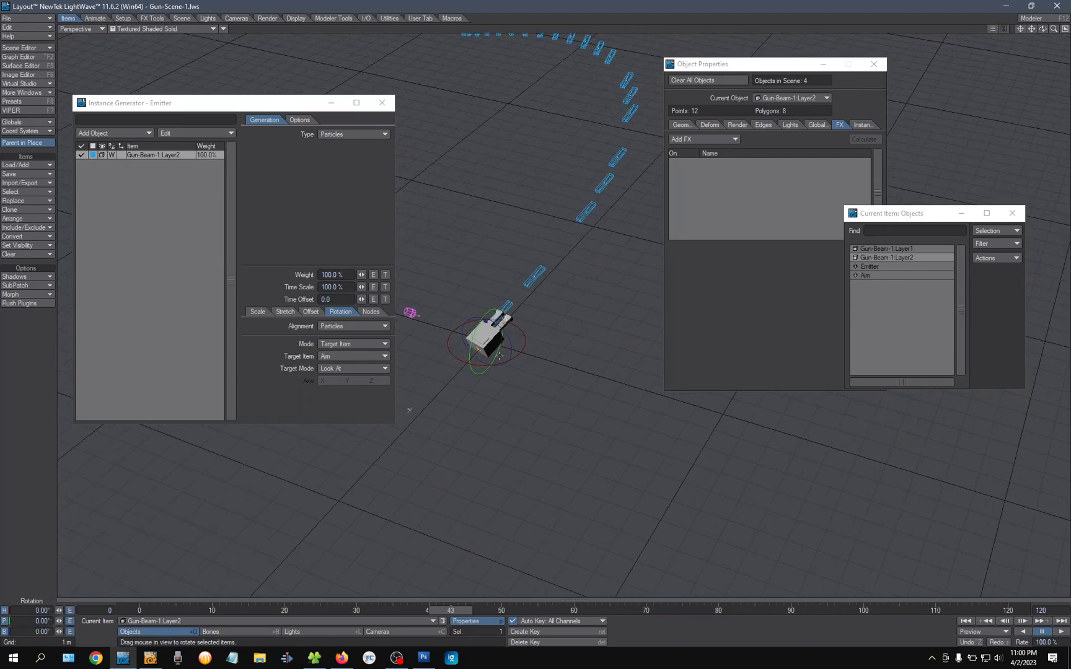
alt+drag(595, 355, 554, 344)
scroll(558, 343, up, 3)
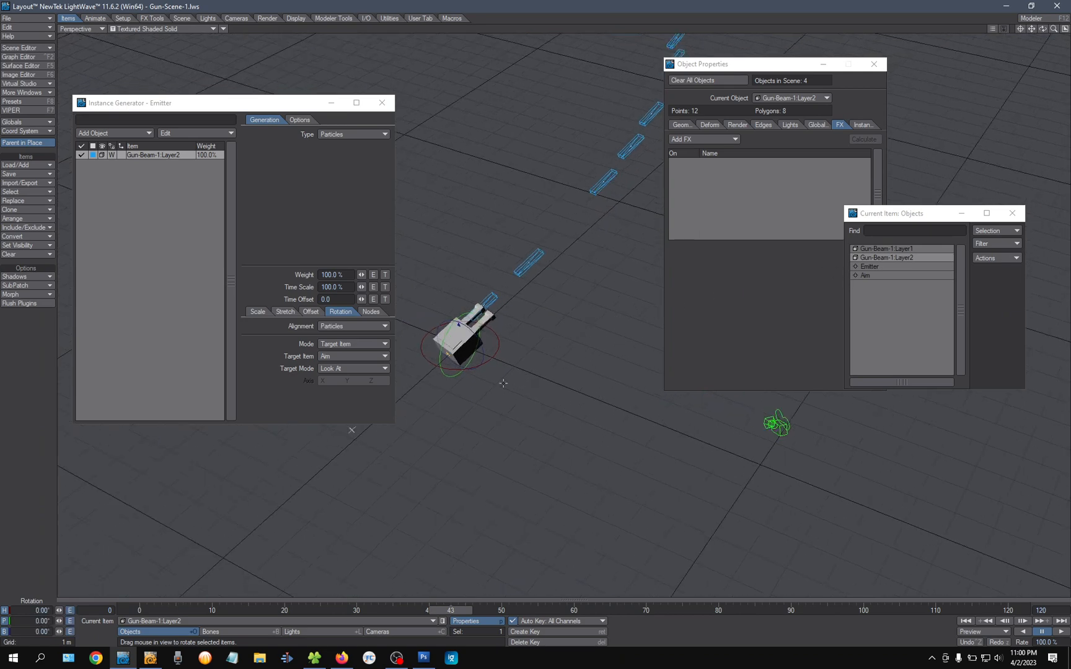
Step: Go through Gun-Beam-1:Layer1, Emitter and Aim, and review the Emitter's particle Instance Generator
click(904, 249)
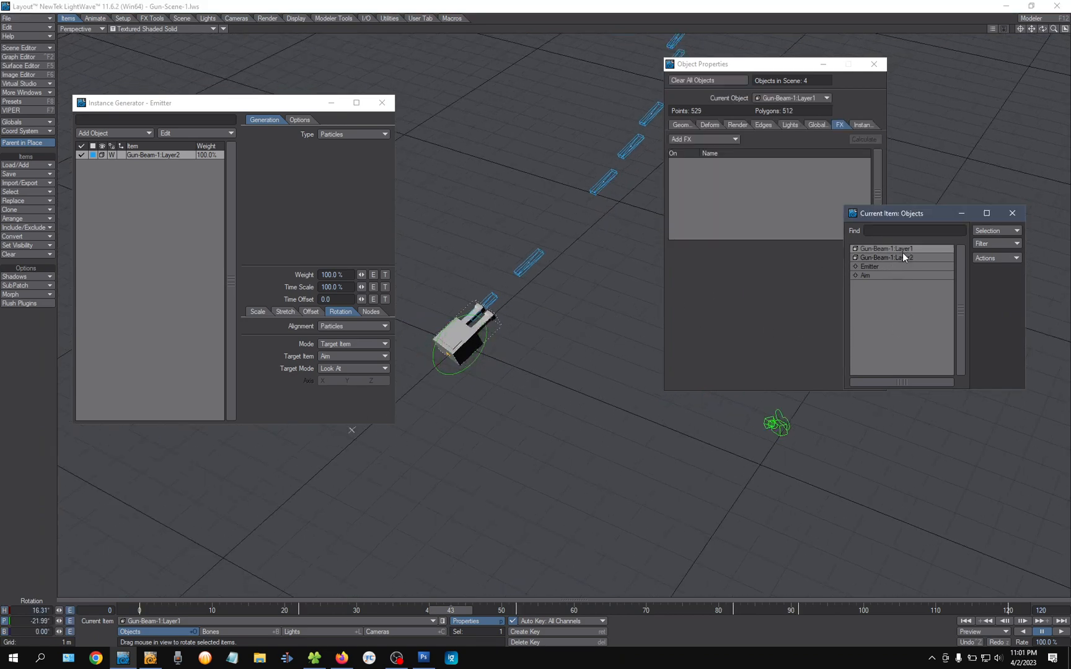
click(895, 266)
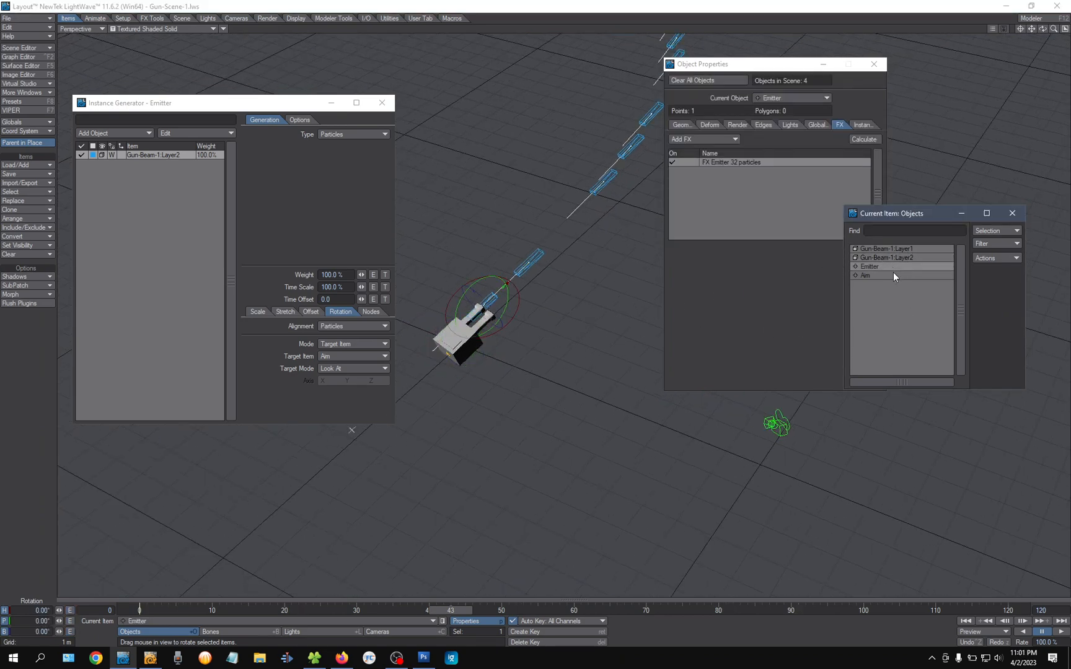
click(893, 275)
click(891, 268)
click(861, 124)
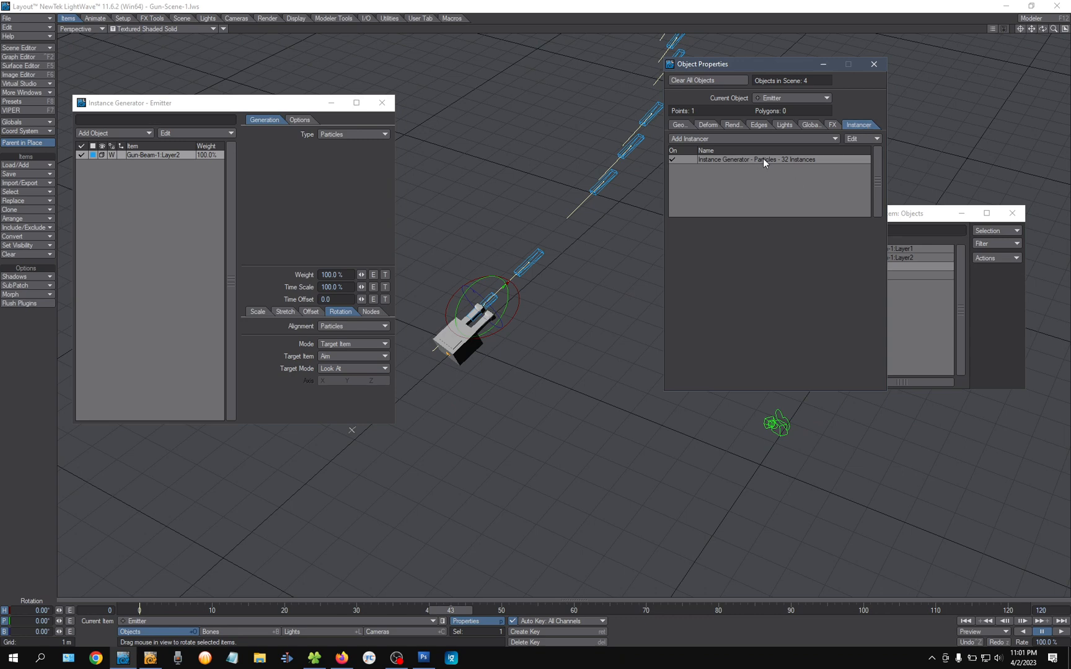
click(783, 160)
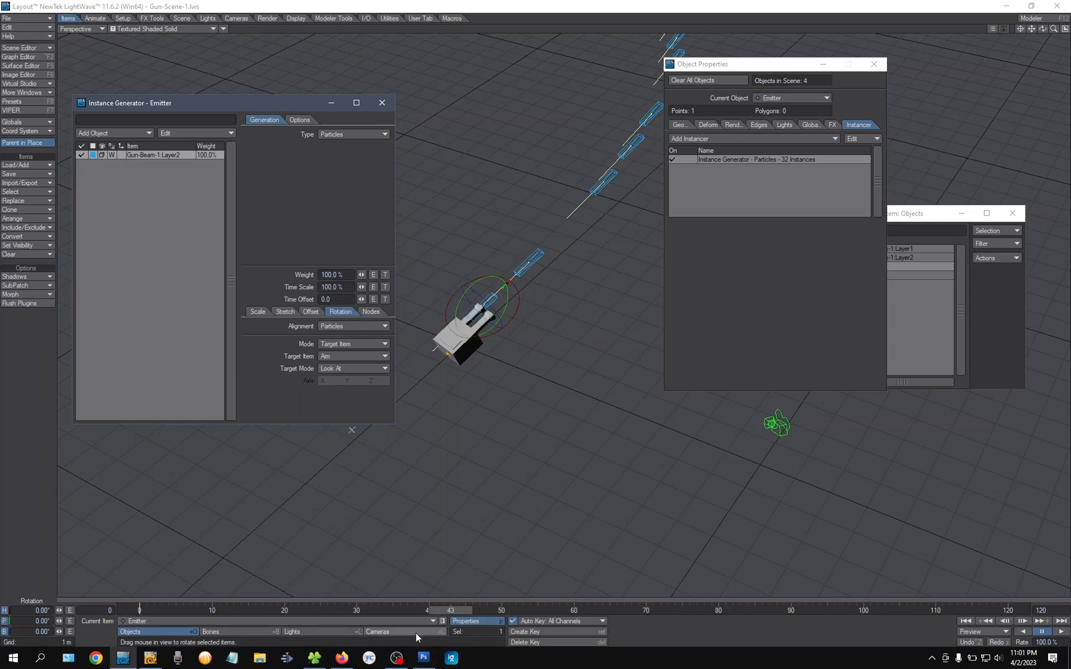
Step: Check the Emitter's parent item in its Motion Options, and close both that window and the Instance Generator
key(m)
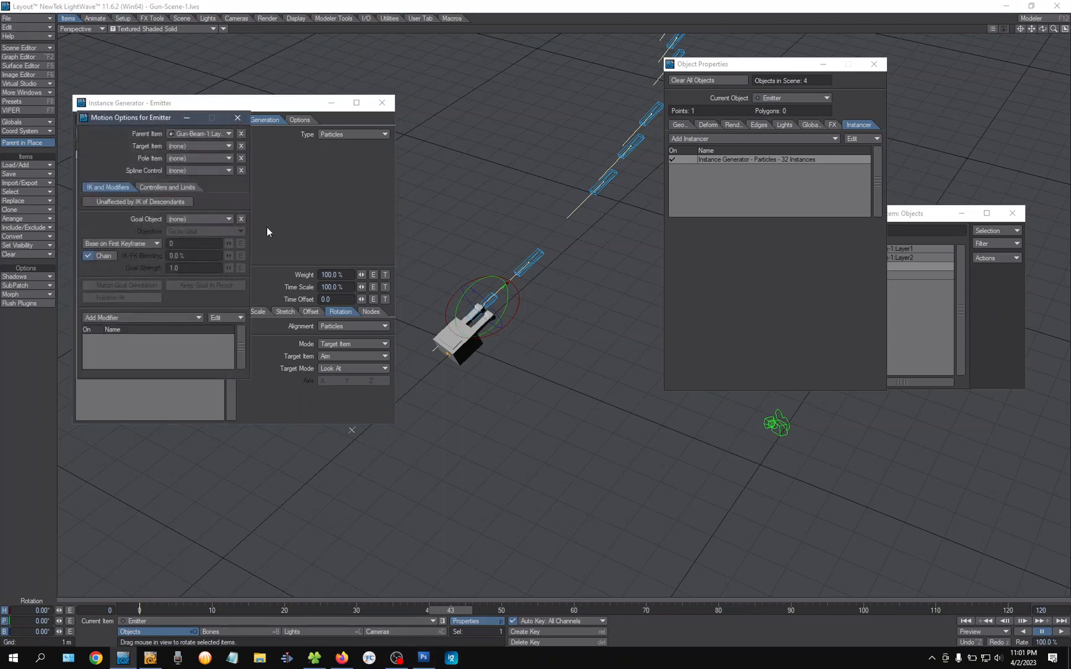
click(204, 133)
click(215, 184)
click(237, 119)
click(383, 103)
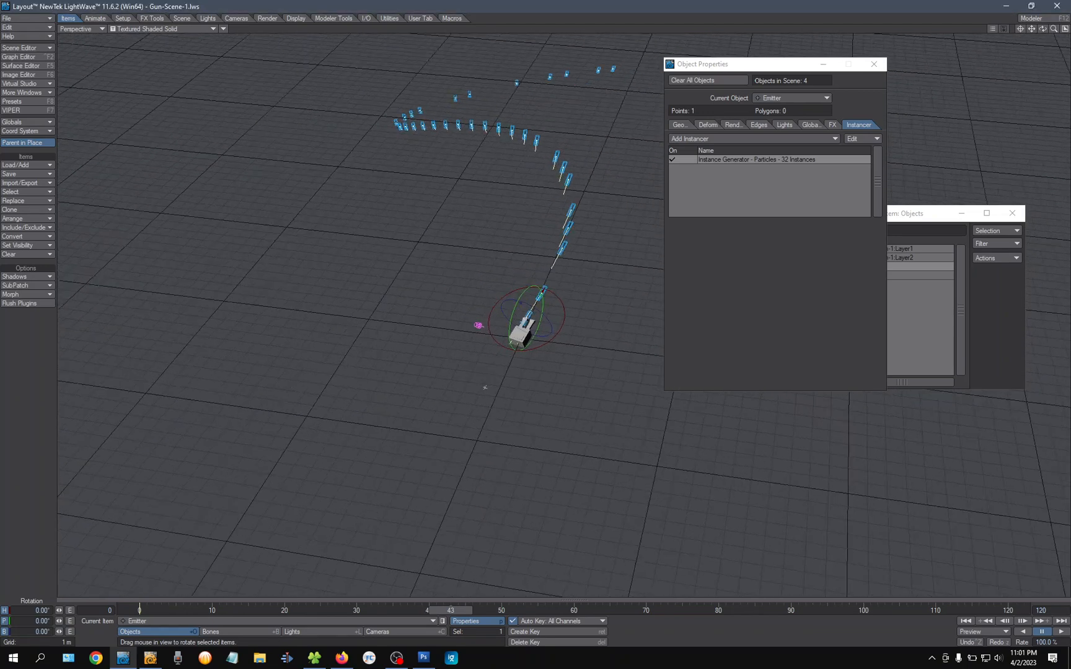
Step: Scrub through the animation and examine the gun's beam trail from different viewing angles
click(144, 605)
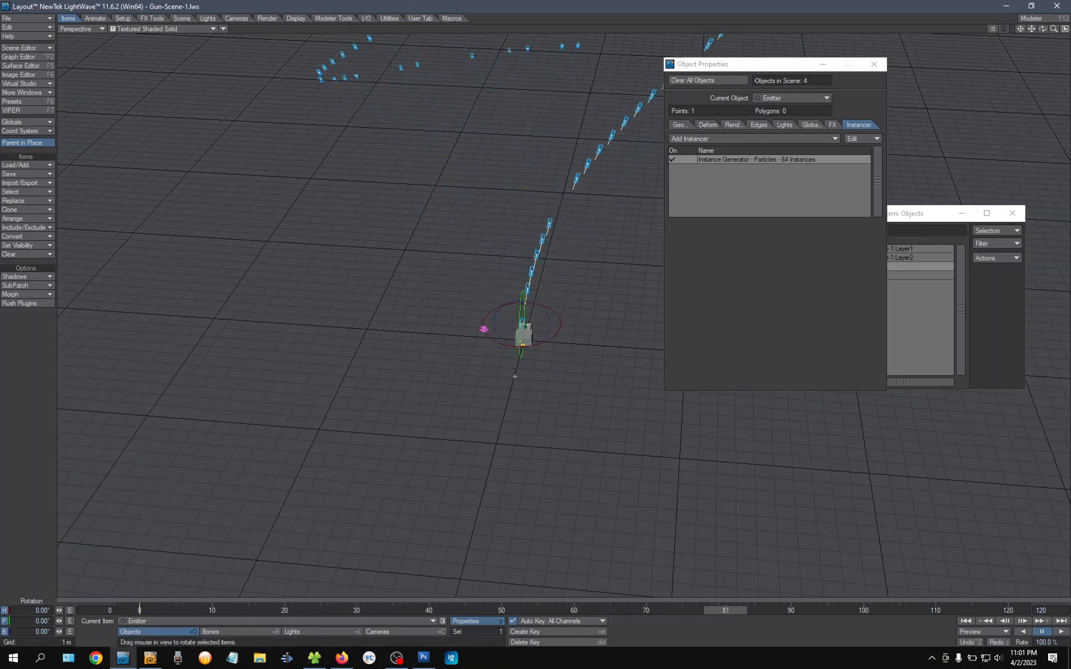
drag(899, 610, 935, 611)
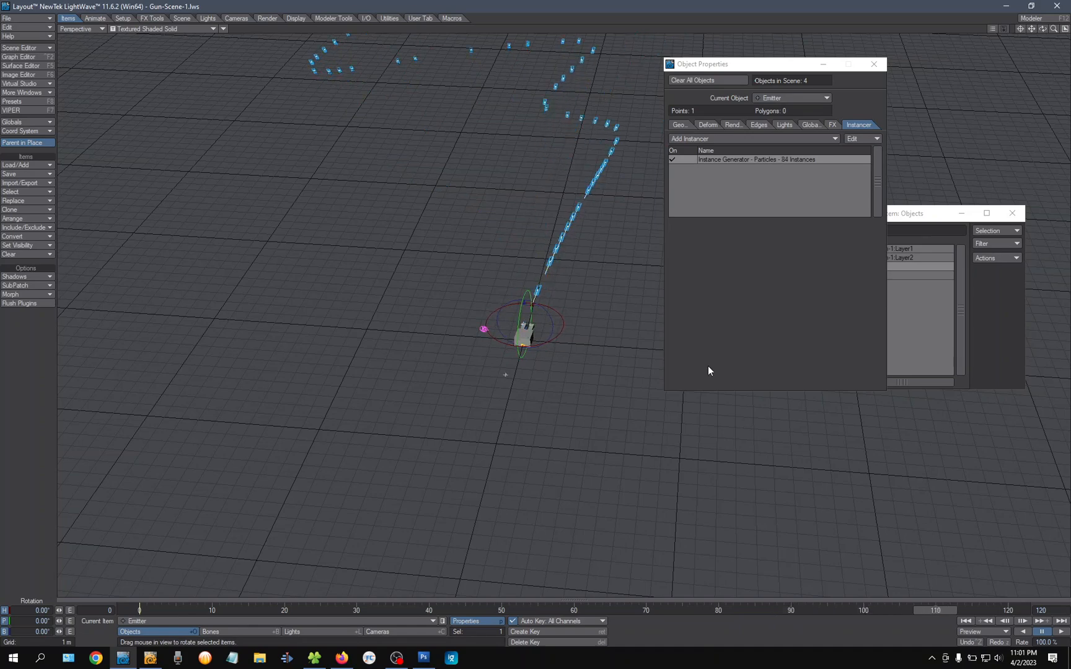
alt+drag(595, 359, 508, 301)
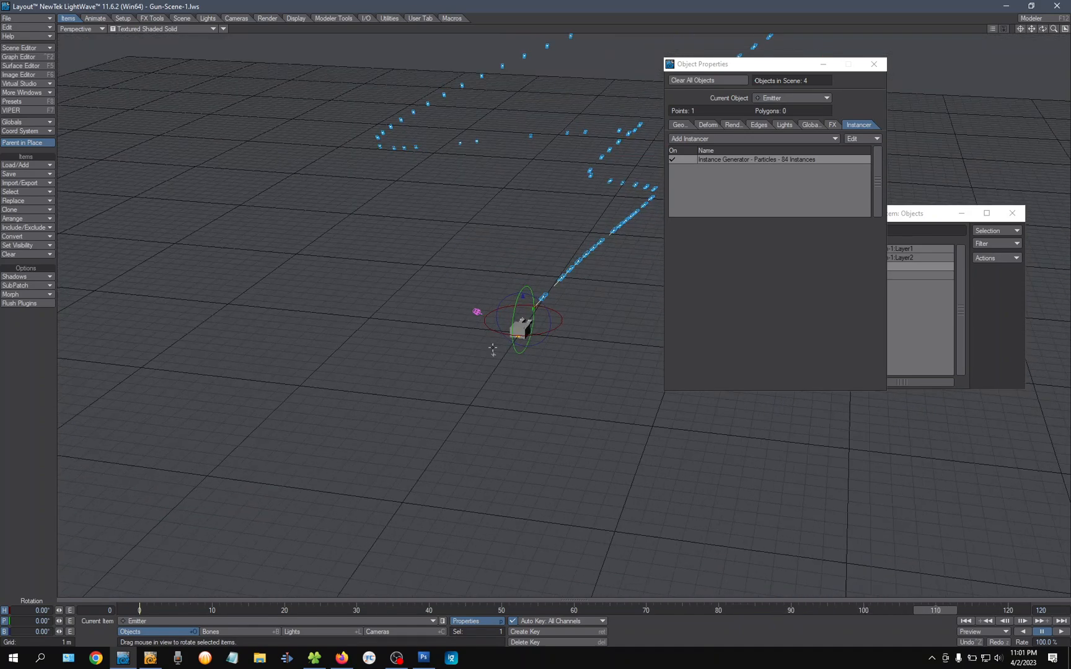
click(139, 610)
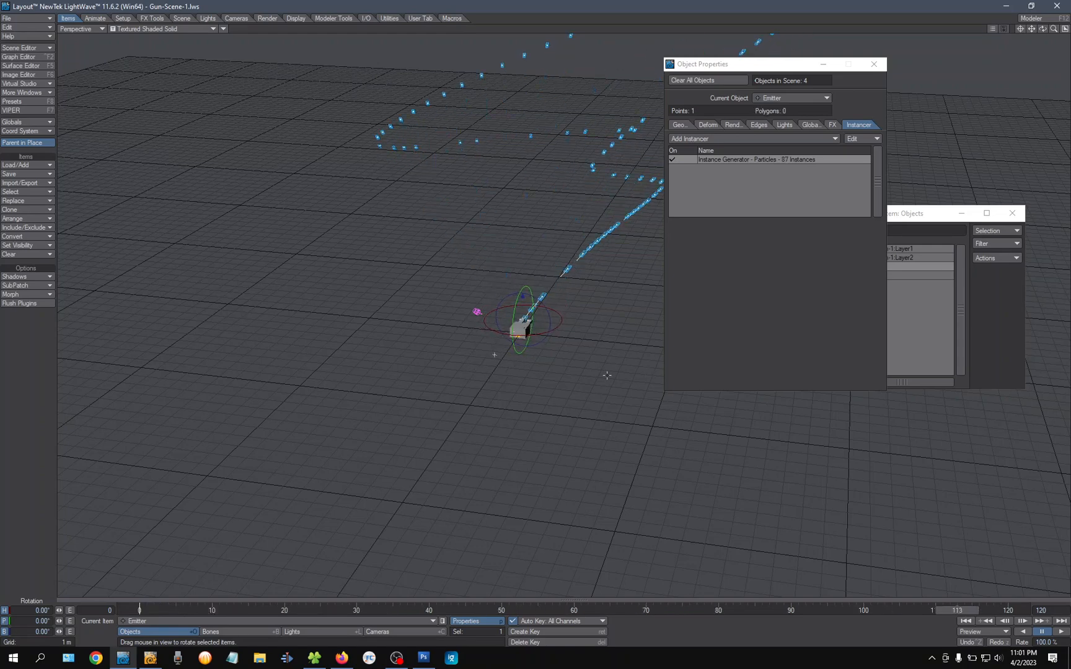
alt+drag(607, 376, 698, 359)
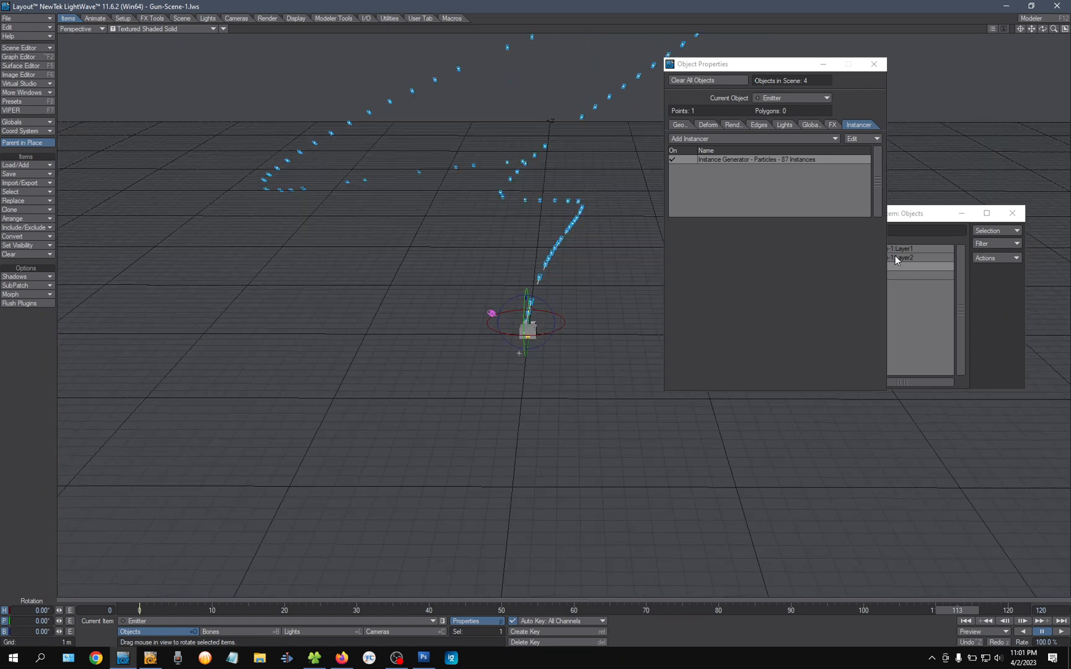
Step: Open the Emitter's FX Emitter and review its Generator, Particle, Motion and Etc settings
click(832, 125)
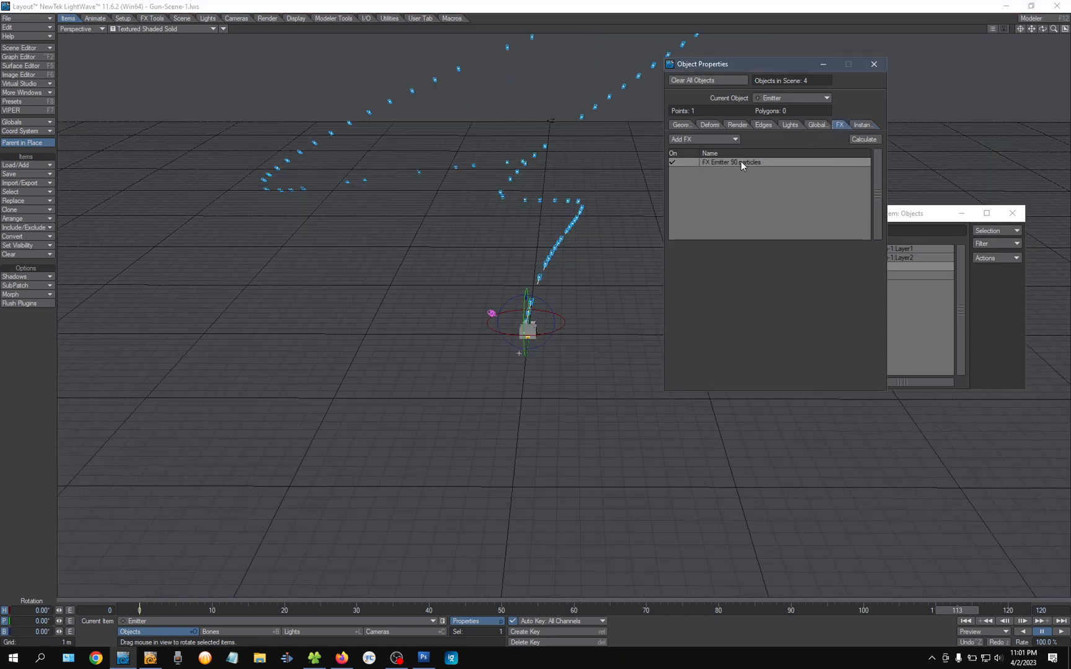
double_click(741, 162)
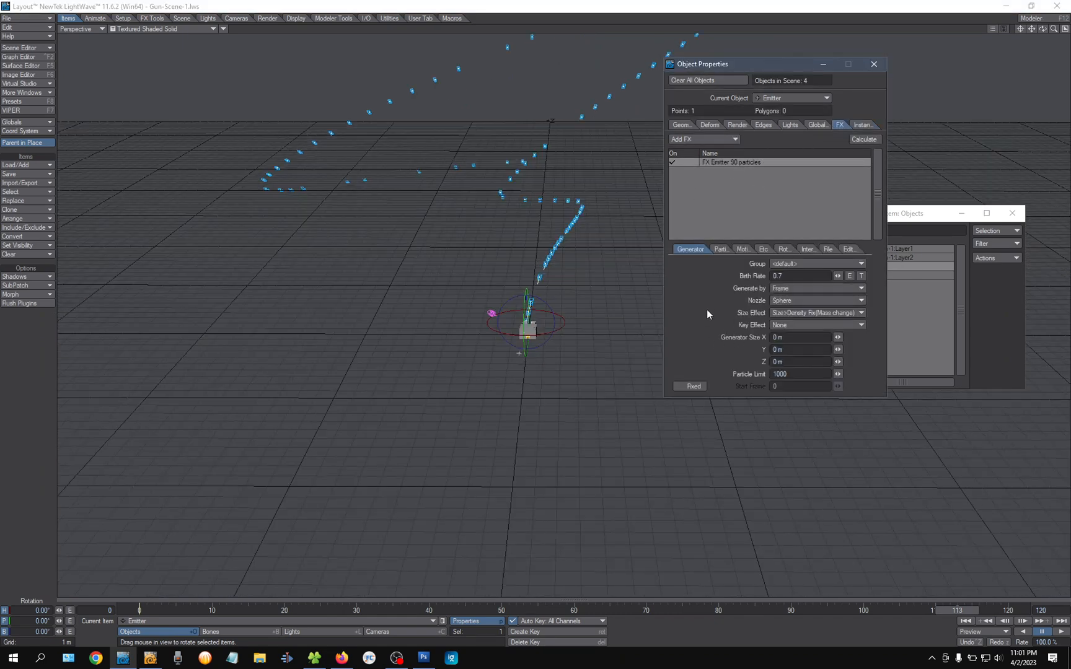
click(720, 249)
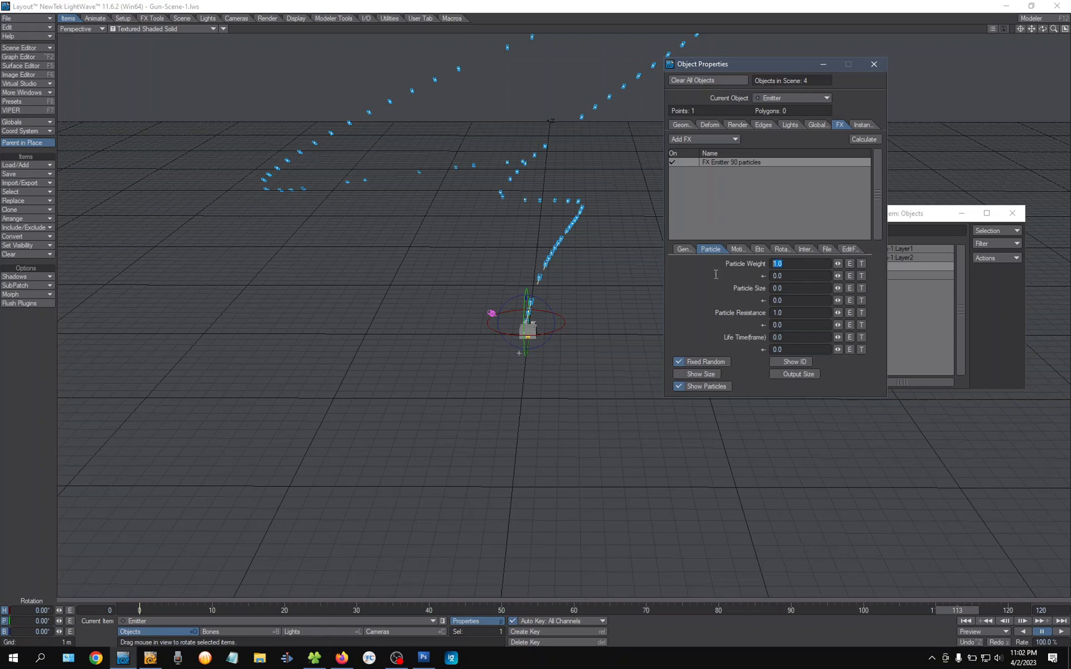
click(736, 249)
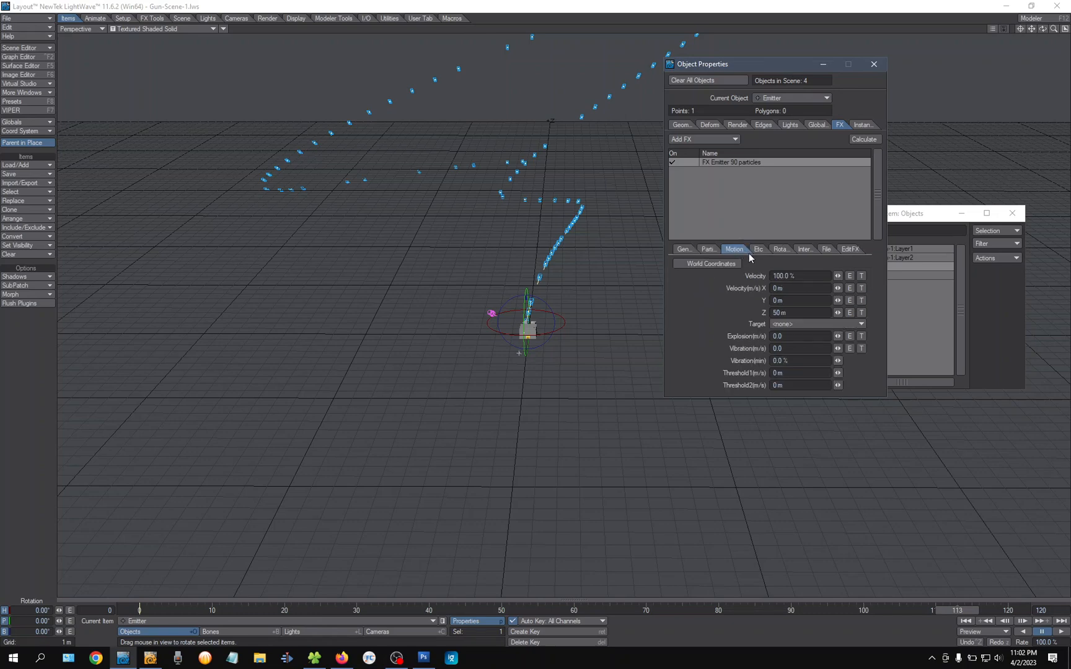
click(757, 249)
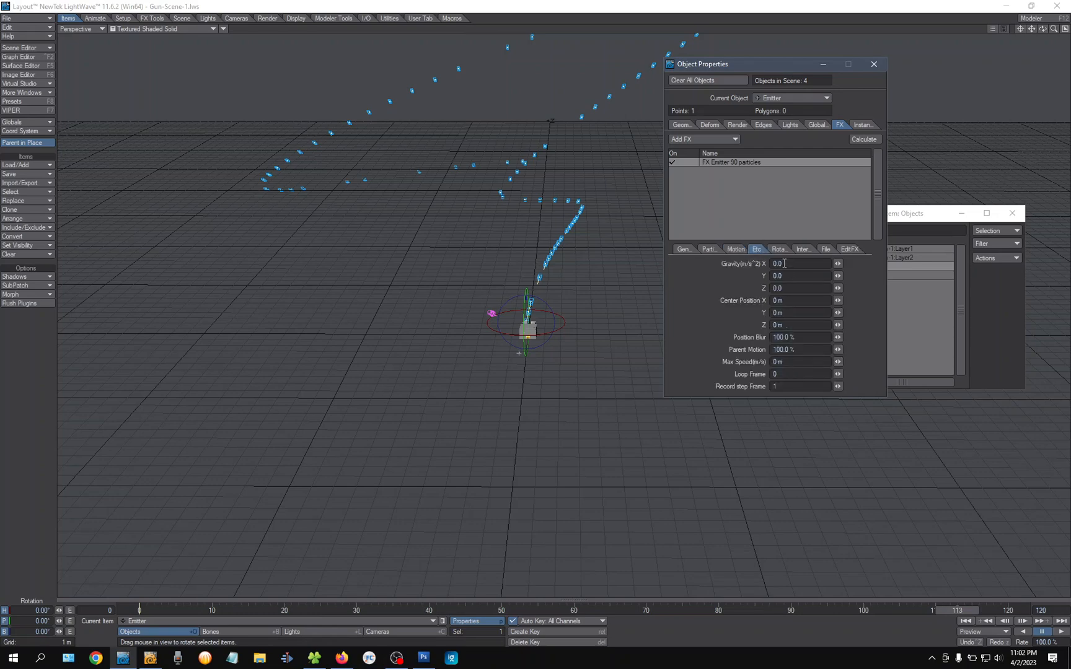
Step: Try a Particle Weight of 0 on the FX Emitter and scrub the timeline to test the beams
click(709, 249)
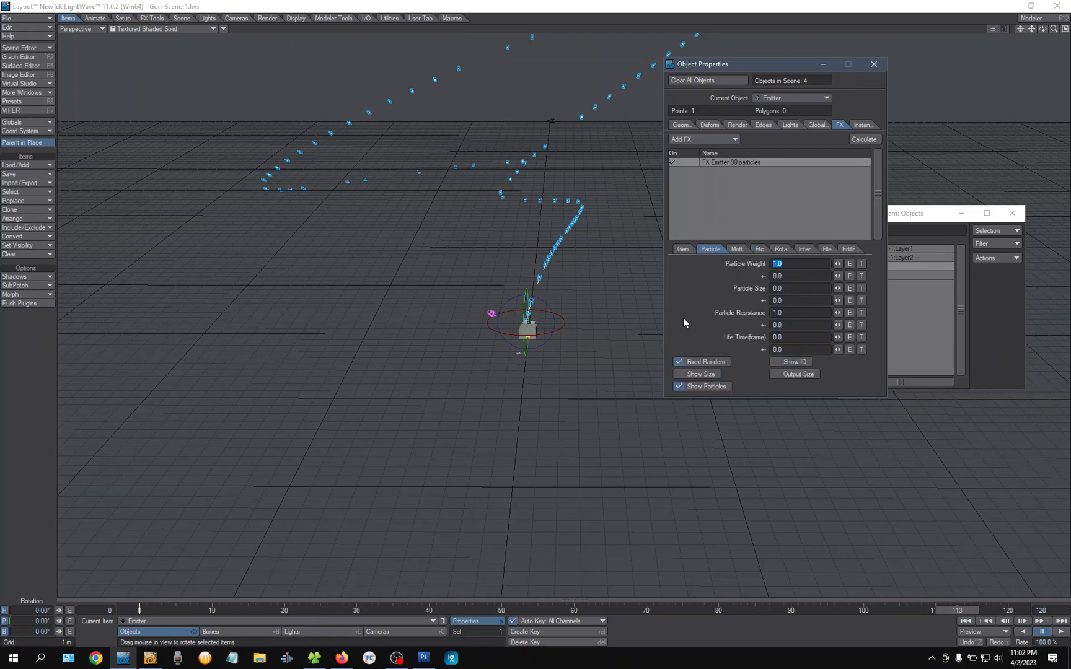
text(0)
key(Tab)
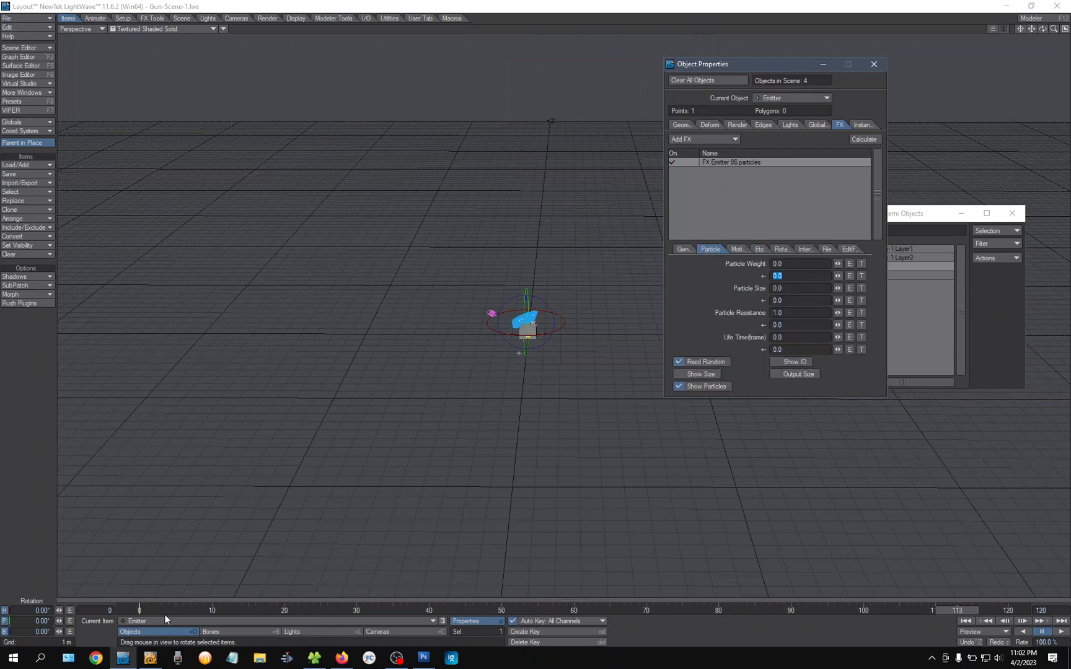
drag(142, 611, 227, 611)
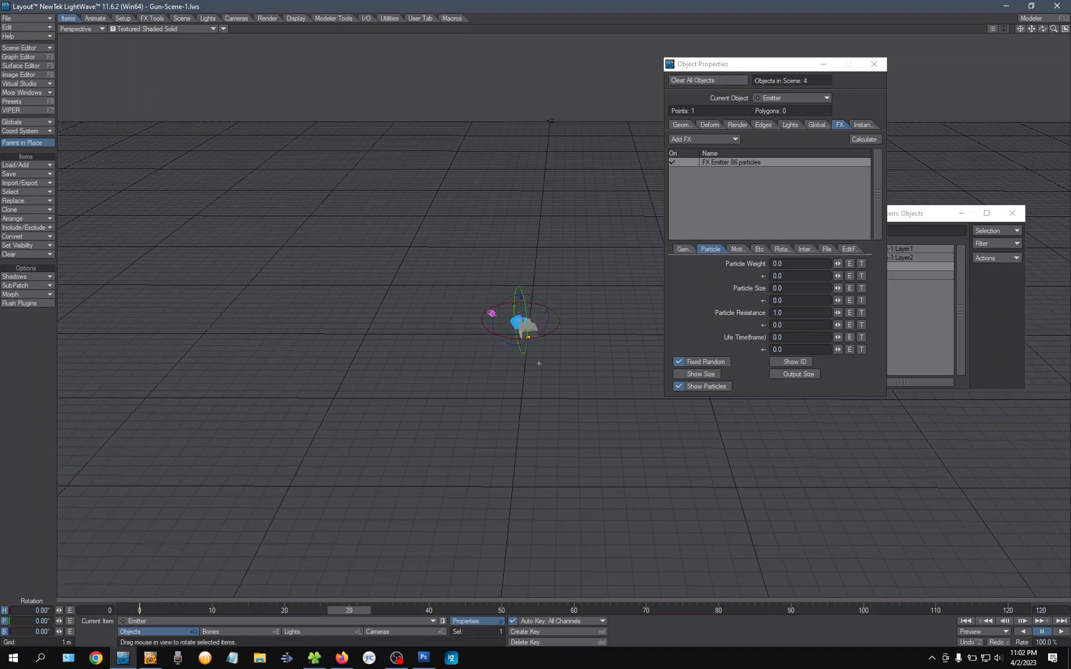
drag(588, 611, 60, 612)
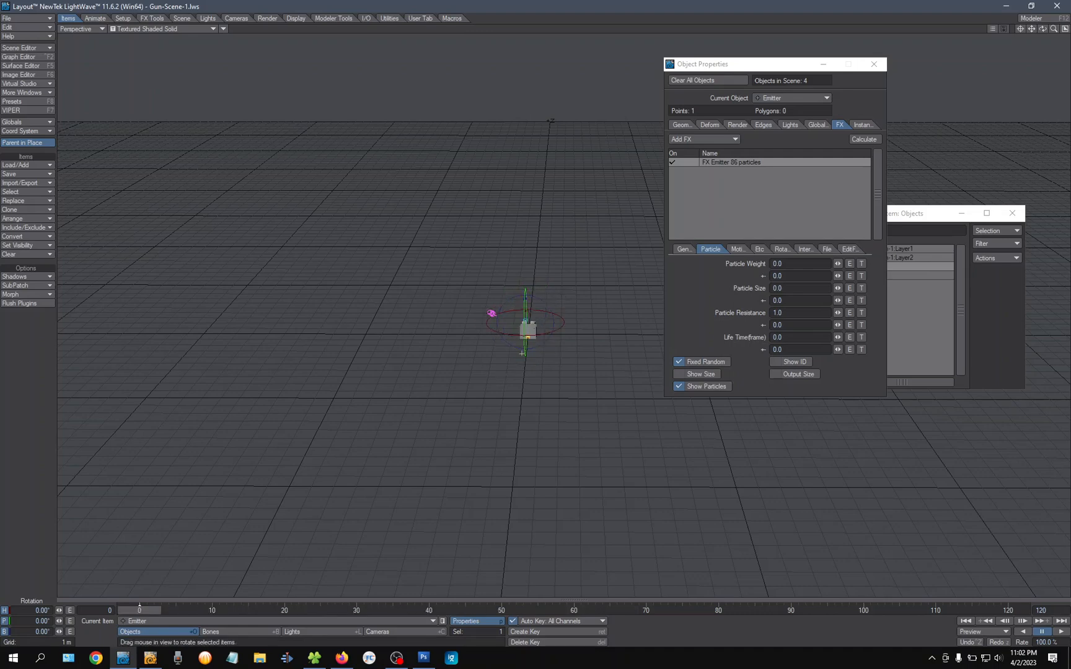
Step: Set the FX Emitter's Particle Weight to 1 and Particle Resistance to 0, and scrub the animation to test the beams
click(792, 263)
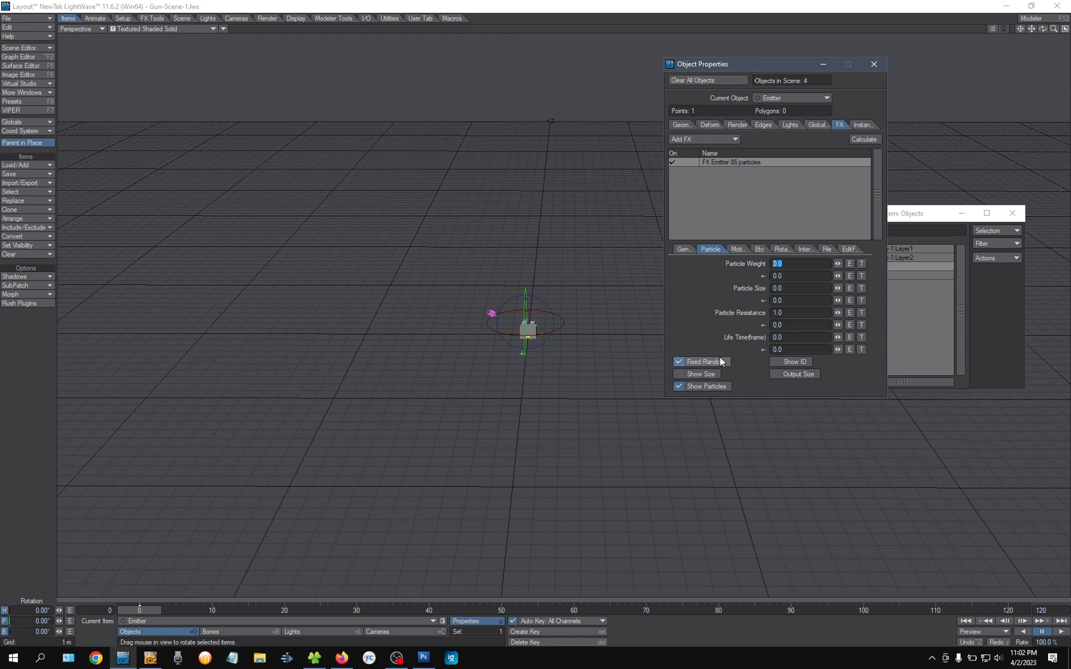
text(1)
key(Tab)
key(Tab)
key(Tab)
key(Tab)
text(0)
key(Tab)
drag(145, 609, 295, 610)
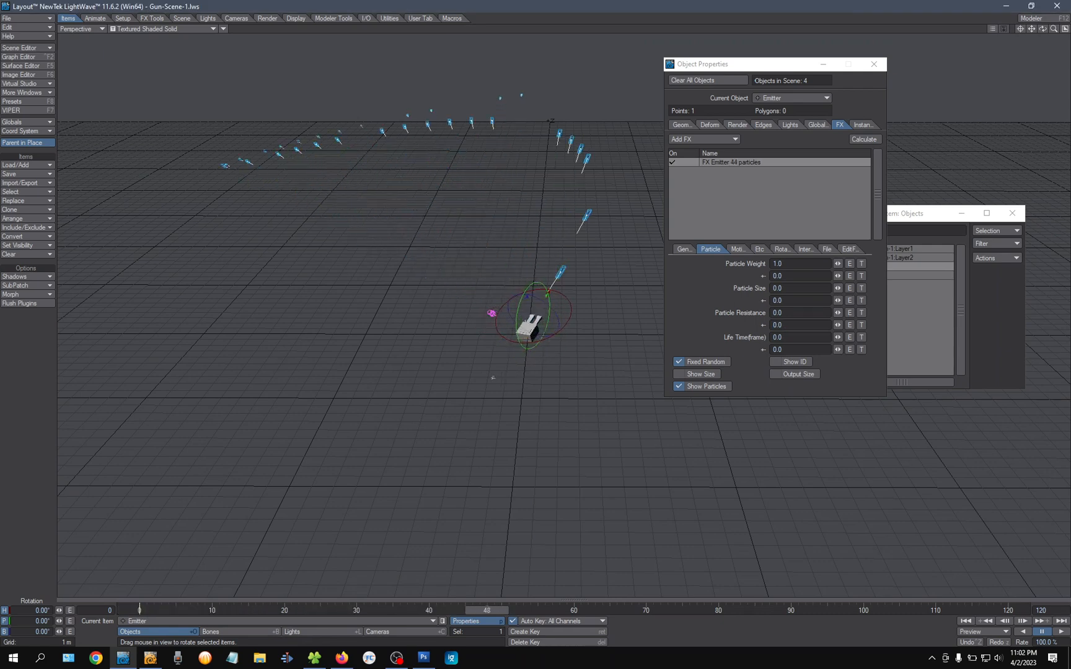